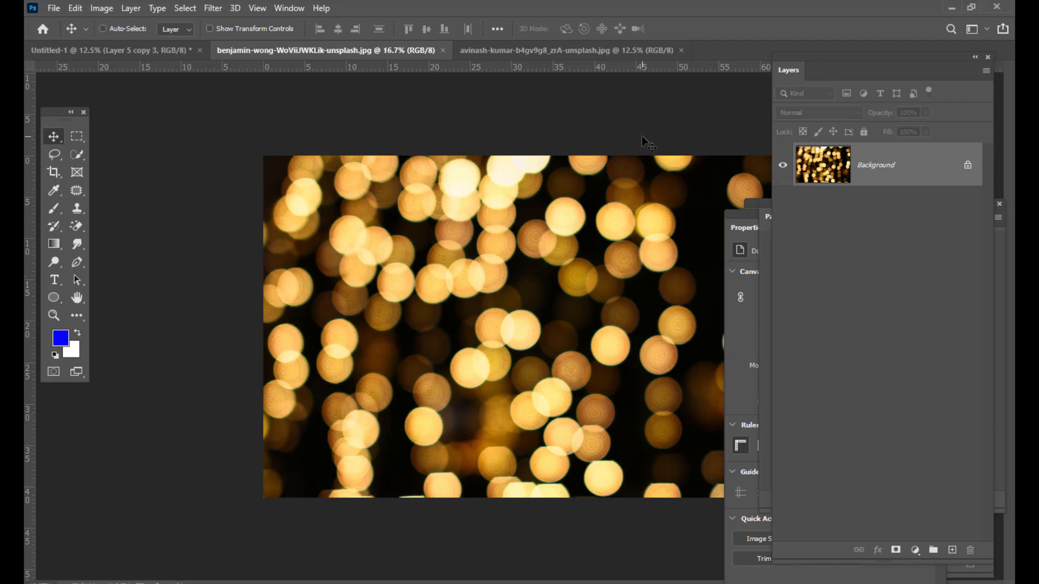
- Start a new document from the A3 print preset and name it newyearposter
{"action": "key", "text": "ctrl+n"}
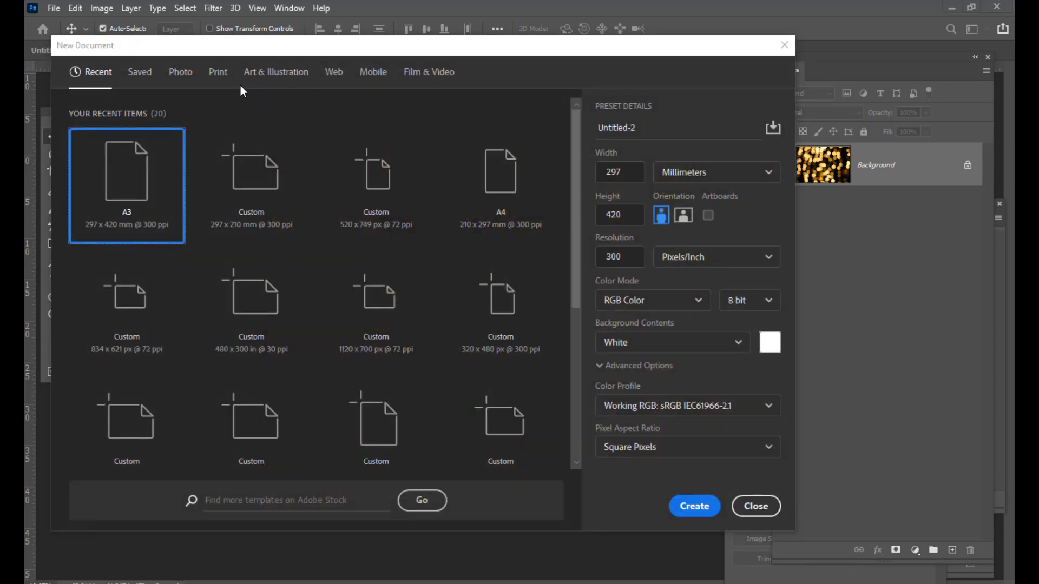
{"action": "left_click", "coordinate": [223, 77]}
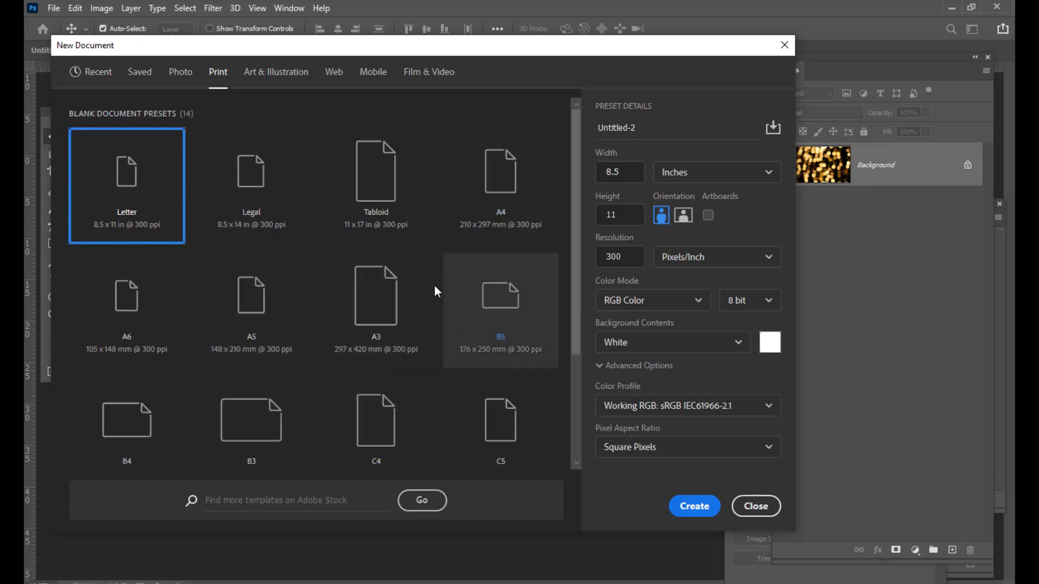
{"action": "left_click", "coordinate": [395, 301]}
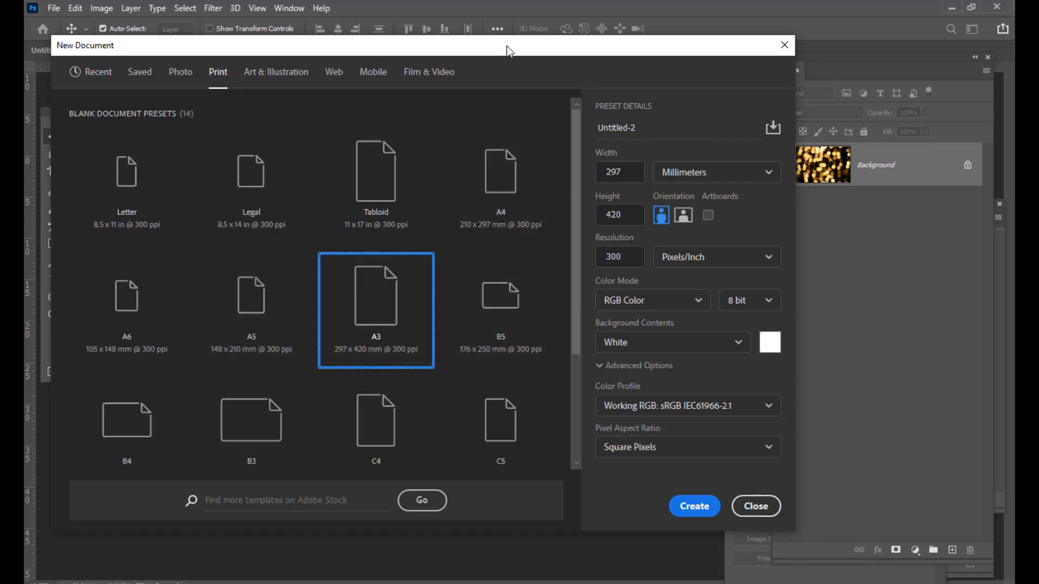
{"action": "left_click_drag", "start_coordinate": [506, 46], "coordinate": [469, 43]}
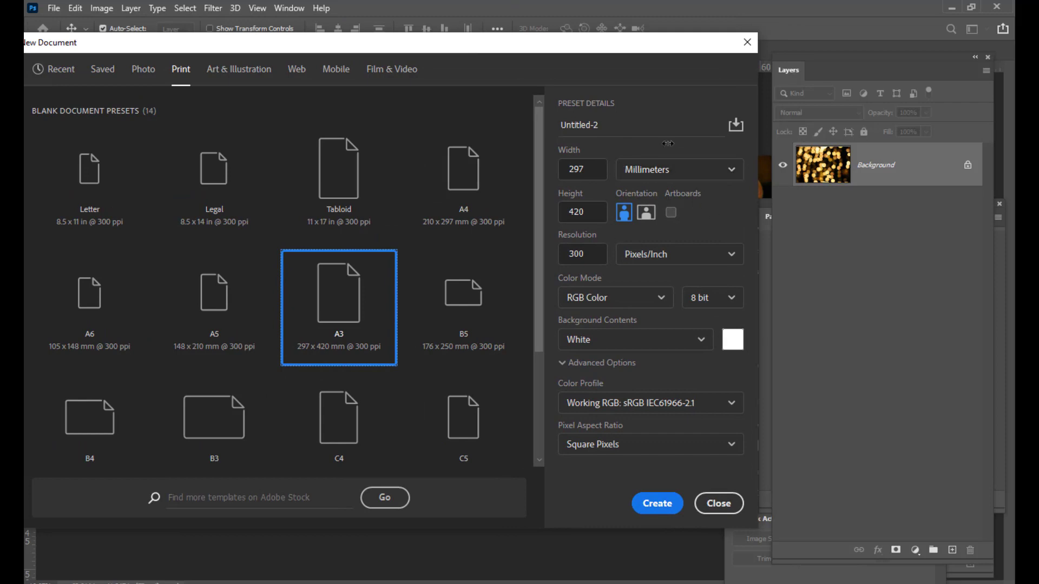
{"action": "left_click", "coordinate": [607, 125]}
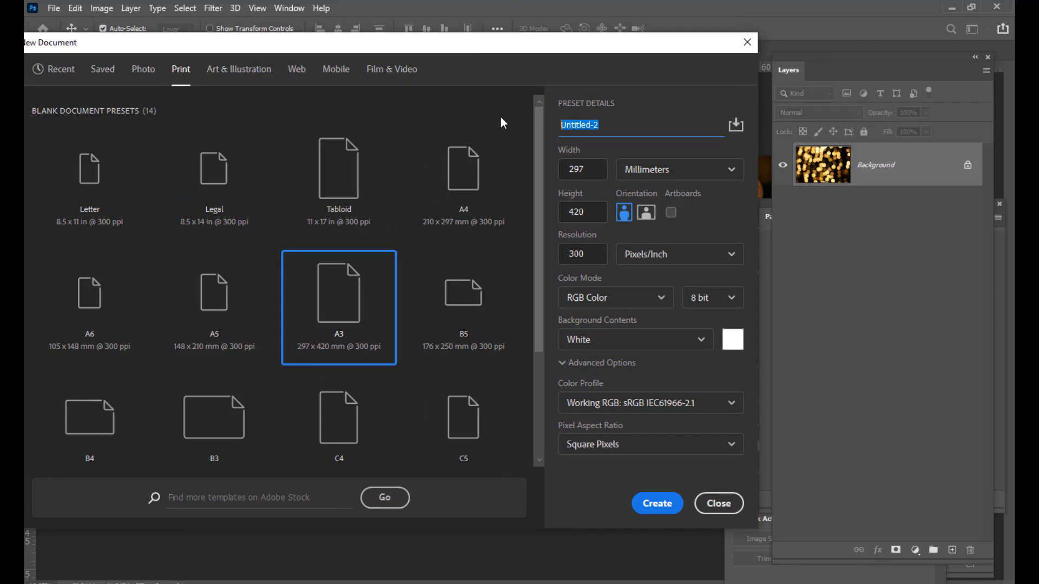
{"action": "type", "text": "newyearposter"}
{"action": "left_click_drag", "start_coordinate": [607, 42], "coordinate": [545, 25]}
- Change the document units to inches, set the resolution to 150 pixels/inch and create the document
{"action": "left_click", "coordinate": [638, 157]}
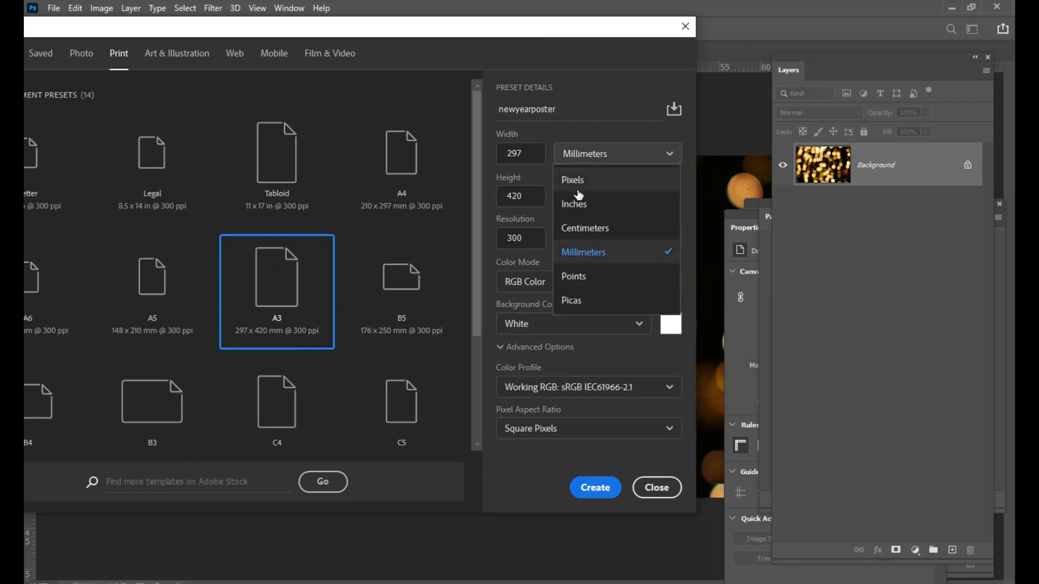
{"action": "left_click", "coordinate": [578, 200]}
{"action": "left_click_drag", "start_coordinate": [467, 27], "coordinate": [554, 37]}
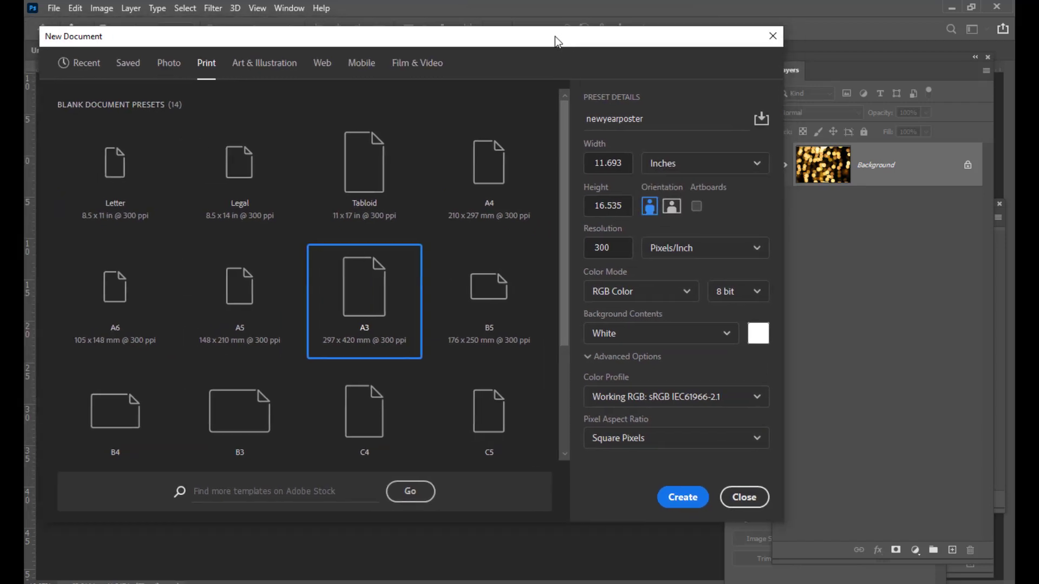
{"action": "left_click_drag", "start_coordinate": [606, 247], "coordinate": [557, 246]}
{"action": "type", "text": "150"}
{"action": "left_click_drag", "start_coordinate": [608, 31], "coordinate": [557, 28]}
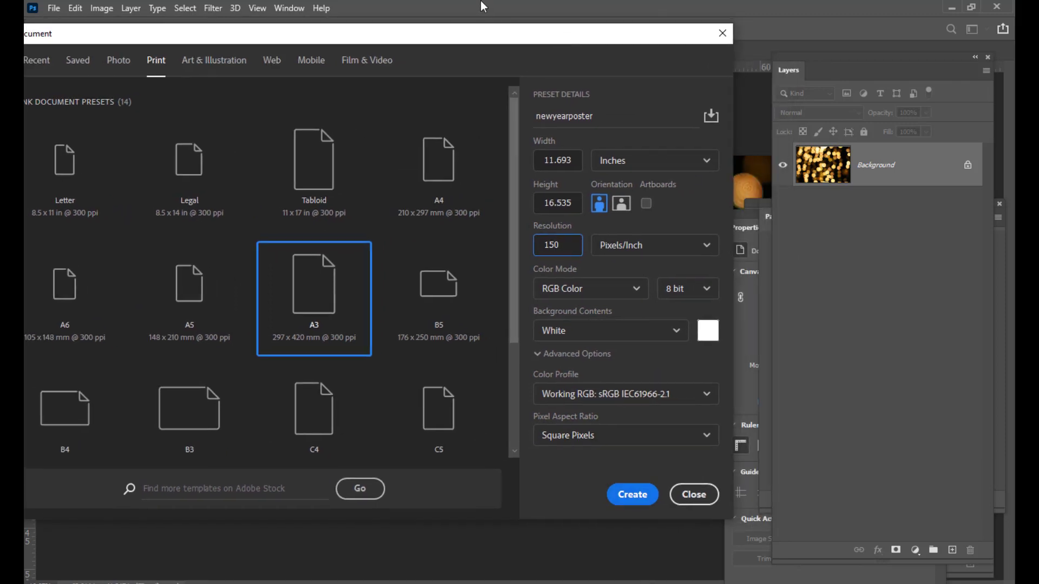
{"action": "left_click_drag", "start_coordinate": [492, 32], "coordinate": [509, 32]}
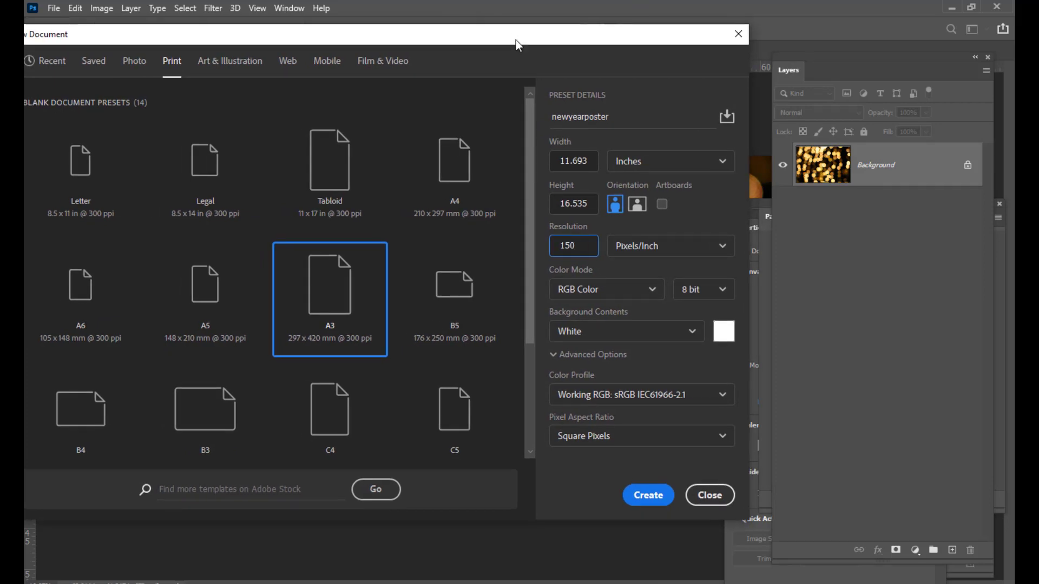
{"action": "left_click", "coordinate": [650, 495]}
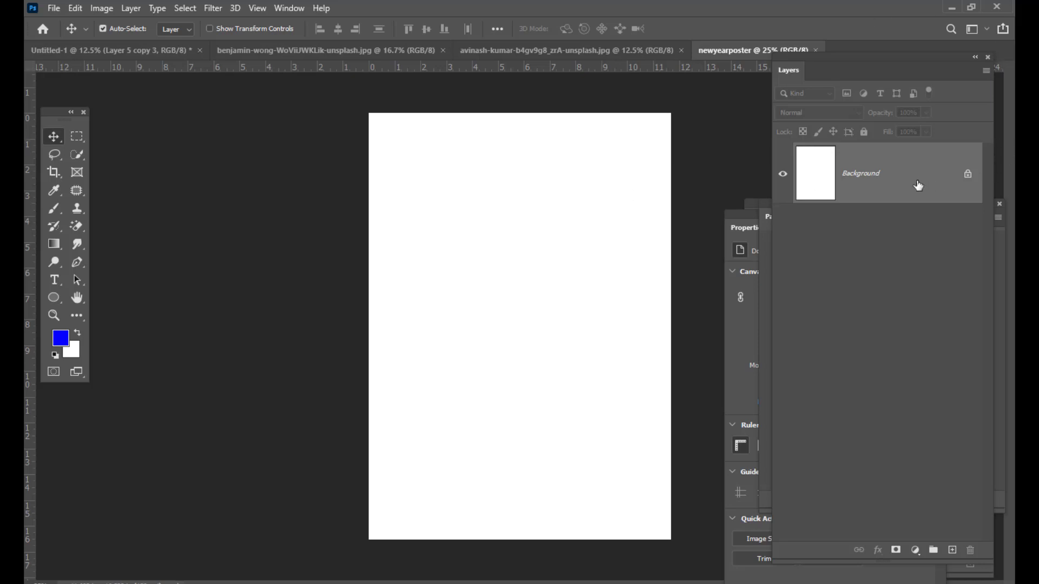
- Convert the locked Background into a regular layer named Layer 0
{"action": "double_click", "coordinate": [915, 182]}
{"action": "left_click", "coordinate": [656, 93]}
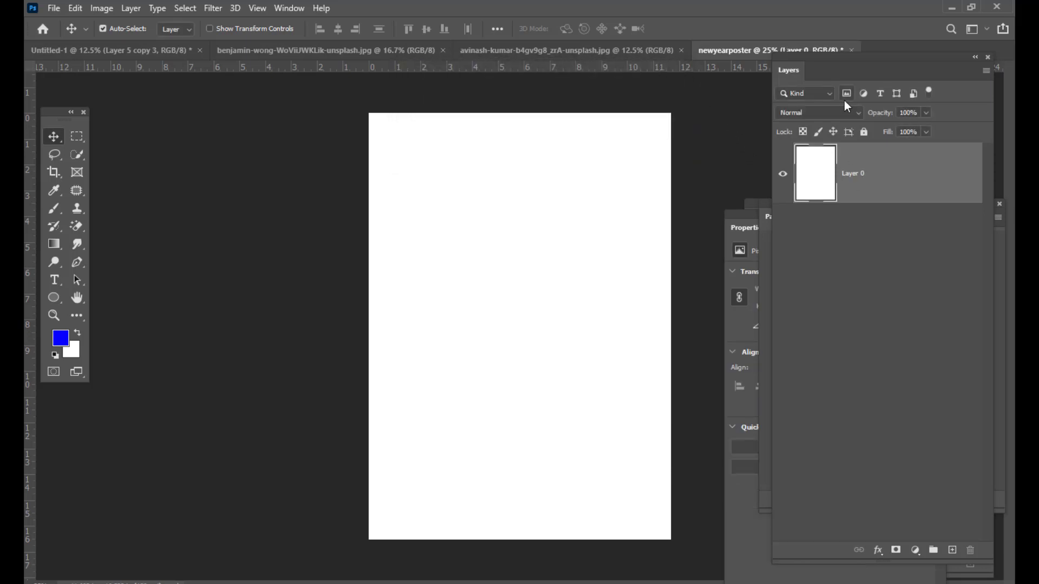
{"action": "mouse_move", "coordinate": [798, 66]}
{"action": "left_mouse_down"}
{"action": "mouse_move", "coordinate": [777, 64]}
{"action": "mouse_move", "coordinate": [799, 61]}
{"action": "left_mouse_up"}
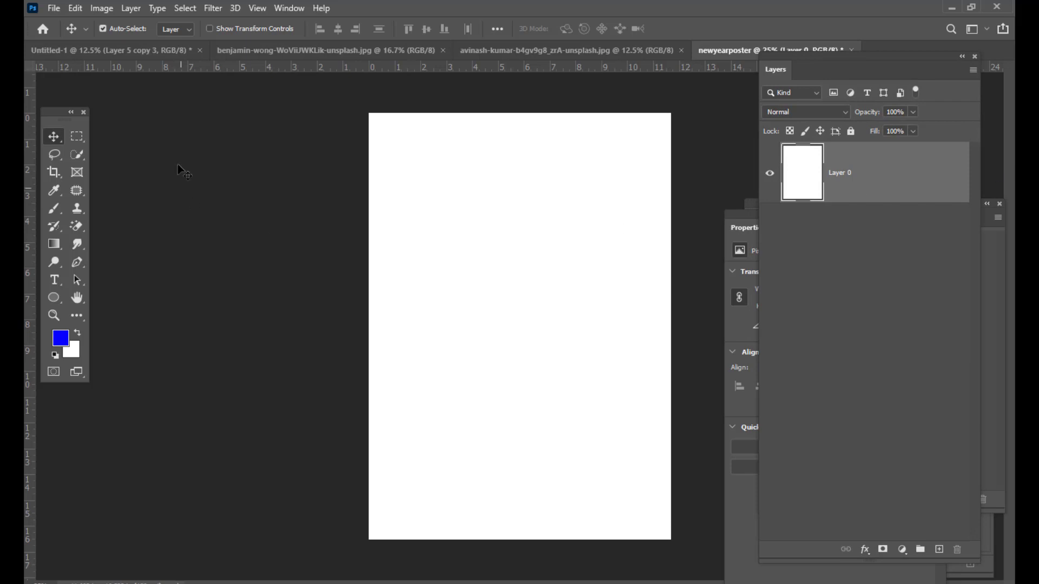
- Open the Gradient tool's red gradient for editing and accept dark red 760202 for its end stop
{"action": "left_click_drag", "start_coordinate": [55, 119], "coordinate": [112, 103]}
{"action": "left_click", "coordinate": [108, 229]}
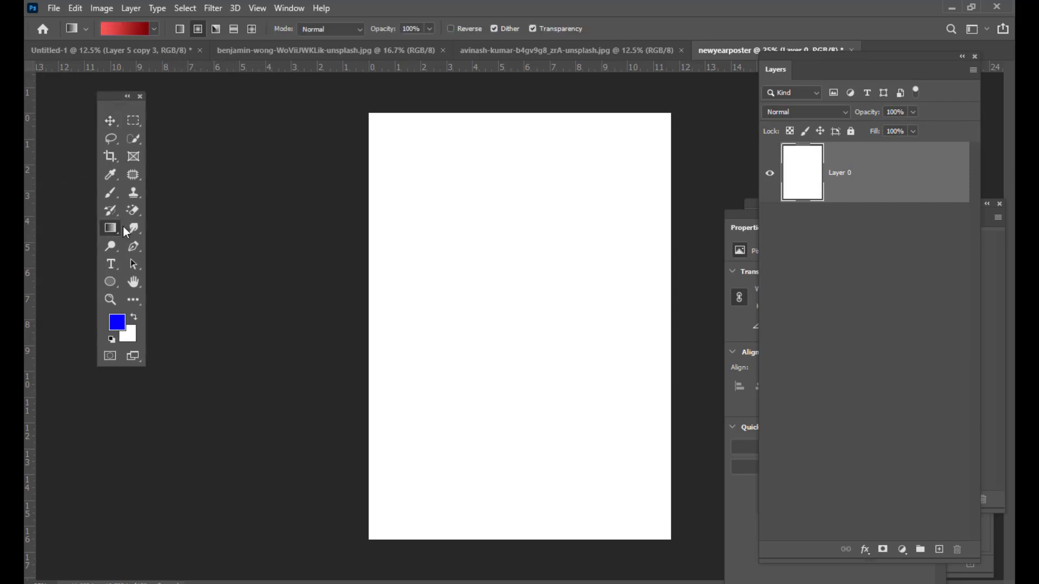
{"action": "left_click", "coordinate": [130, 35]}
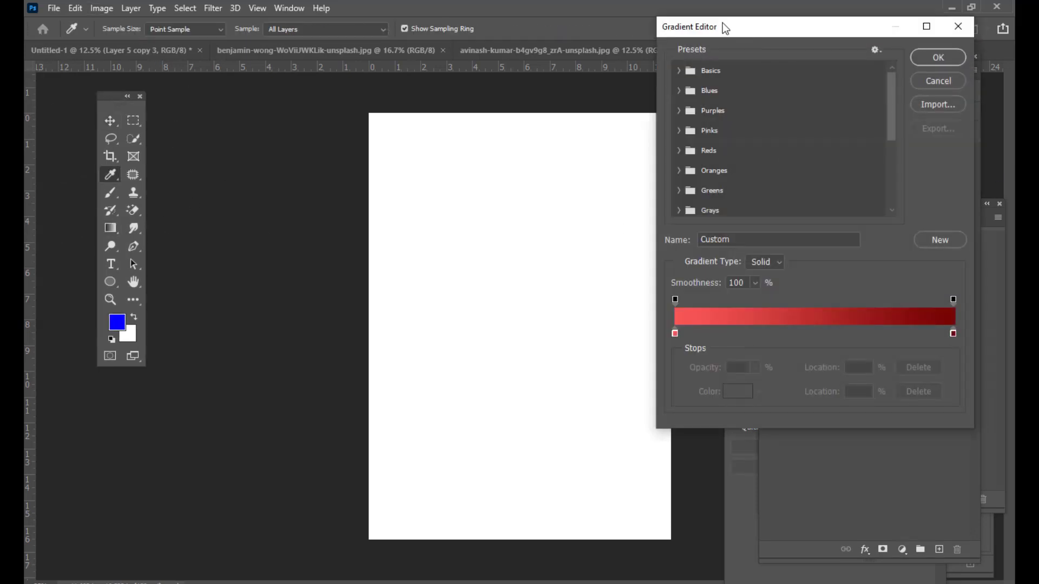
{"action": "left_click_drag", "start_coordinate": [724, 26], "coordinate": [541, 26]}
{"action": "left_click_drag", "start_coordinate": [711, 102], "coordinate": [707, 190]}
{"action": "double_click", "coordinate": [771, 332]}
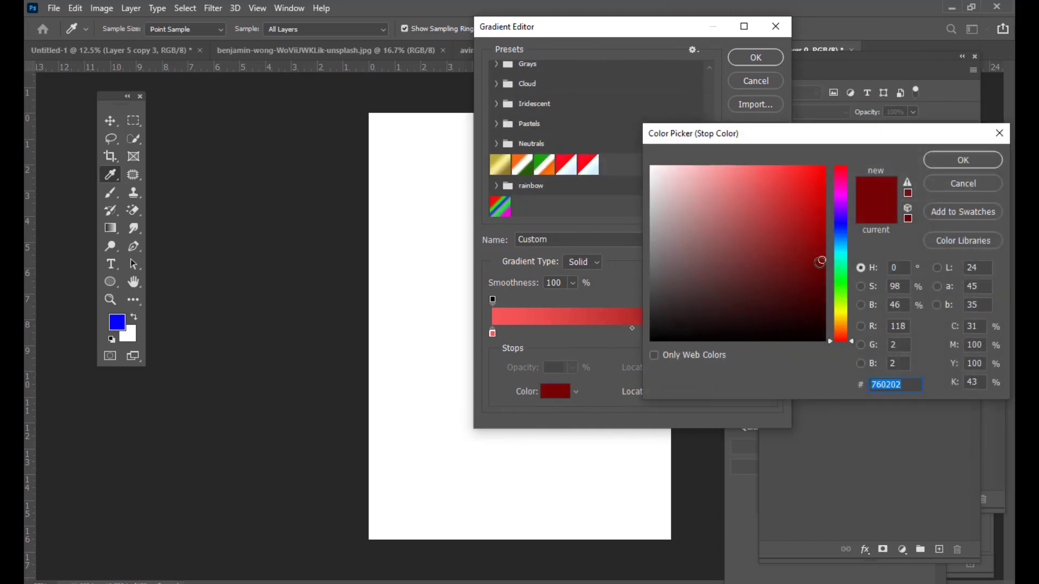
{"action": "left_click", "coordinate": [945, 161]}
{"action": "double_click", "coordinate": [492, 333]}
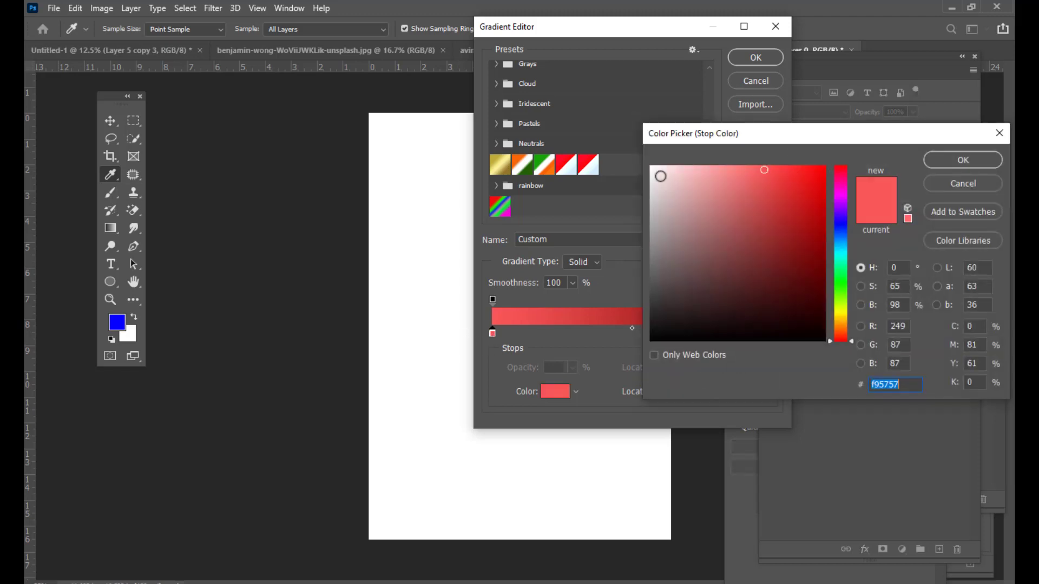
{"action": "left_click", "coordinate": [752, 170]}
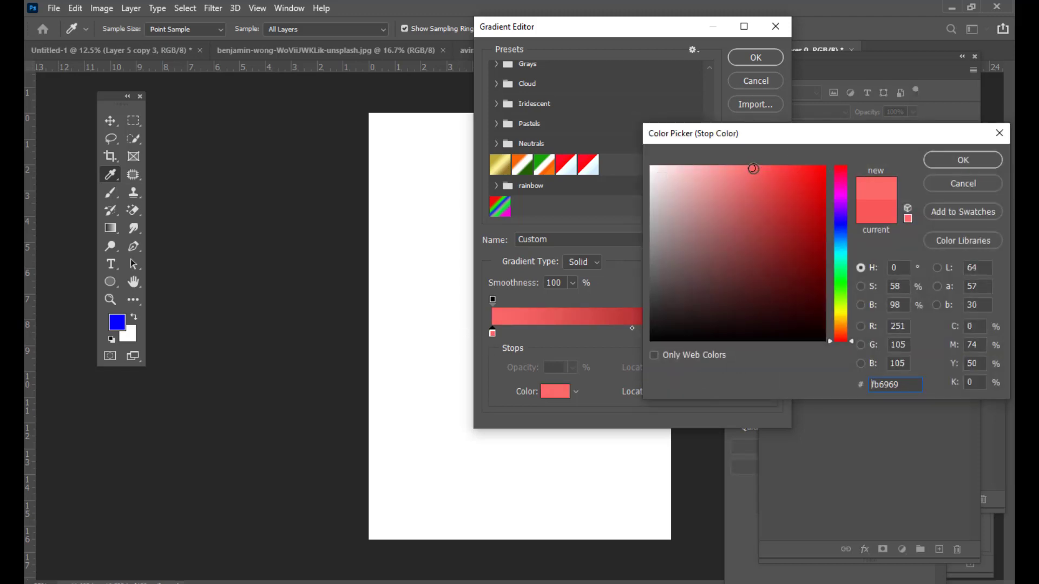
{"action": "left_click", "coordinate": [758, 168]}
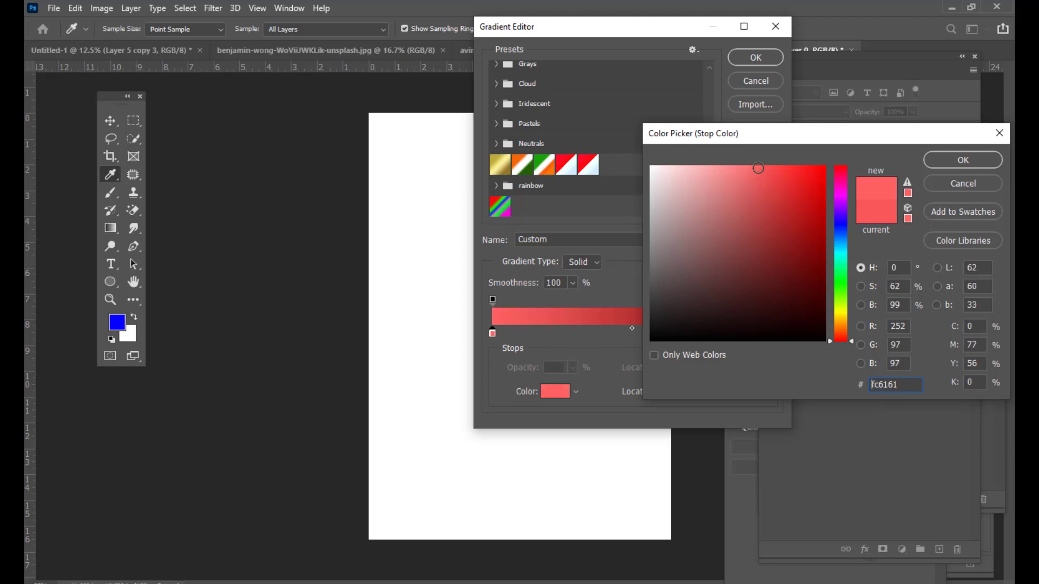
{"action": "double_click", "coordinate": [903, 388]}
{"action": "left_click", "coordinate": [983, 182]}
- Accept the light-to-dark red gradient and draw it radially on Layer 0 from slightly above the page centre down past the bottom edge
{"action": "left_click_drag", "start_coordinate": [658, 29], "coordinate": [663, 35]}
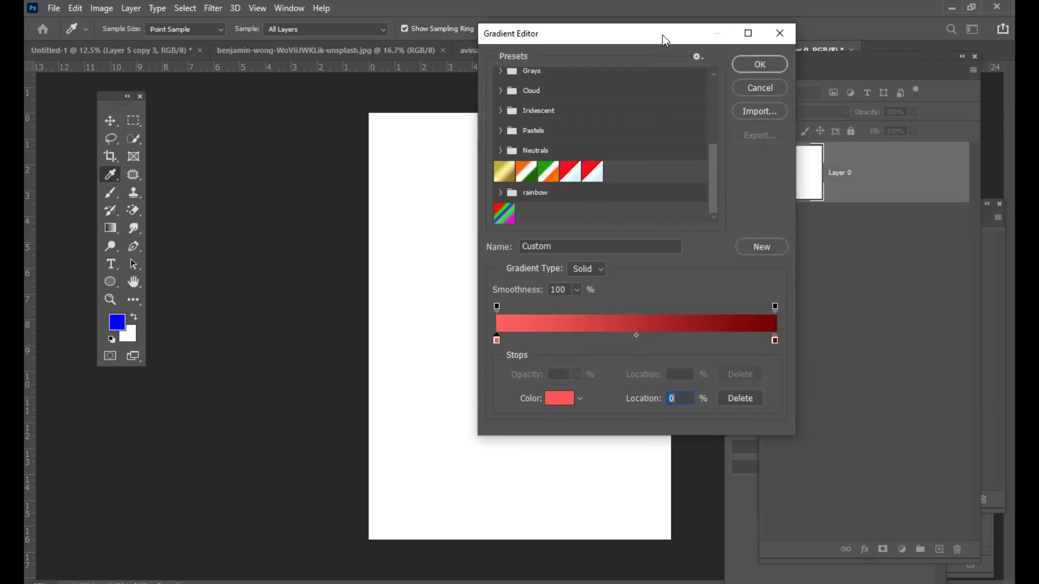
{"action": "left_click", "coordinate": [769, 69]}
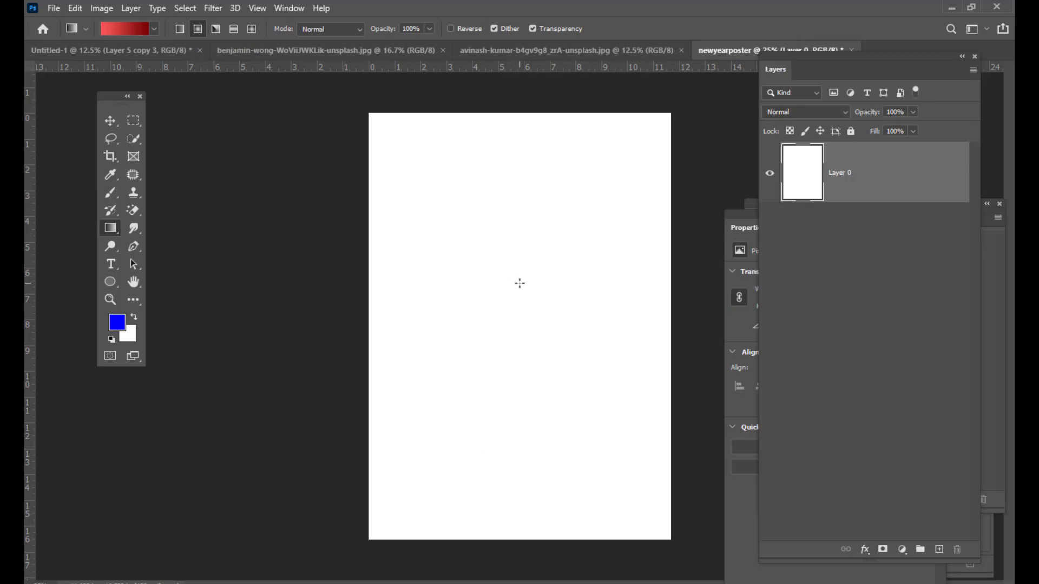
{"action": "left_click_drag", "start_coordinate": [519, 283], "coordinate": [521, 573]}
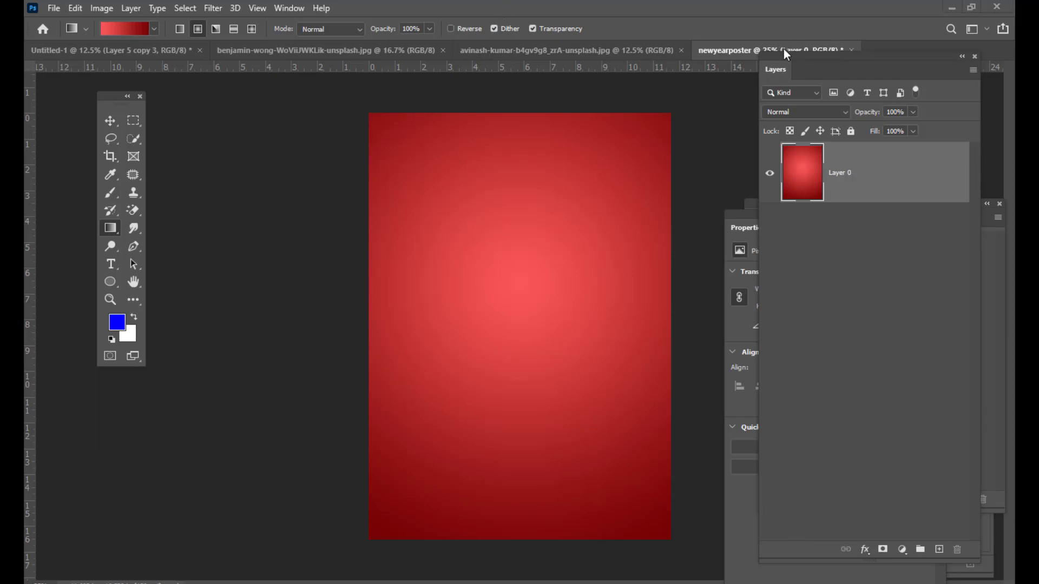
- Add a new empty layer above the red gradient layer
{"action": "left_click_drag", "start_coordinate": [784, 57], "coordinate": [740, 59]}
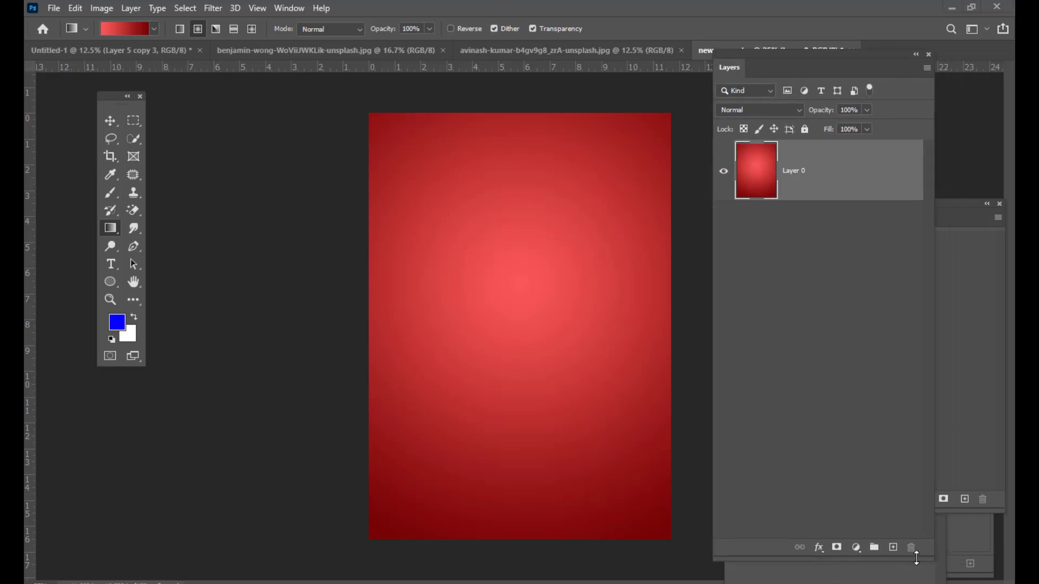
{"action": "left_click_drag", "start_coordinate": [922, 558], "coordinate": [925, 522]}
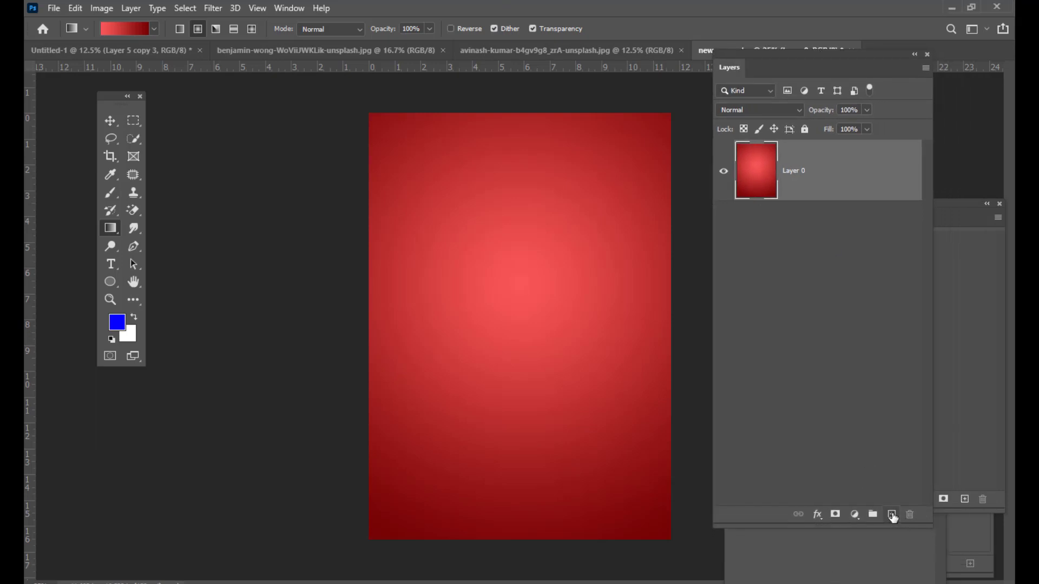
{"action": "left_click", "coordinate": [892, 515]}
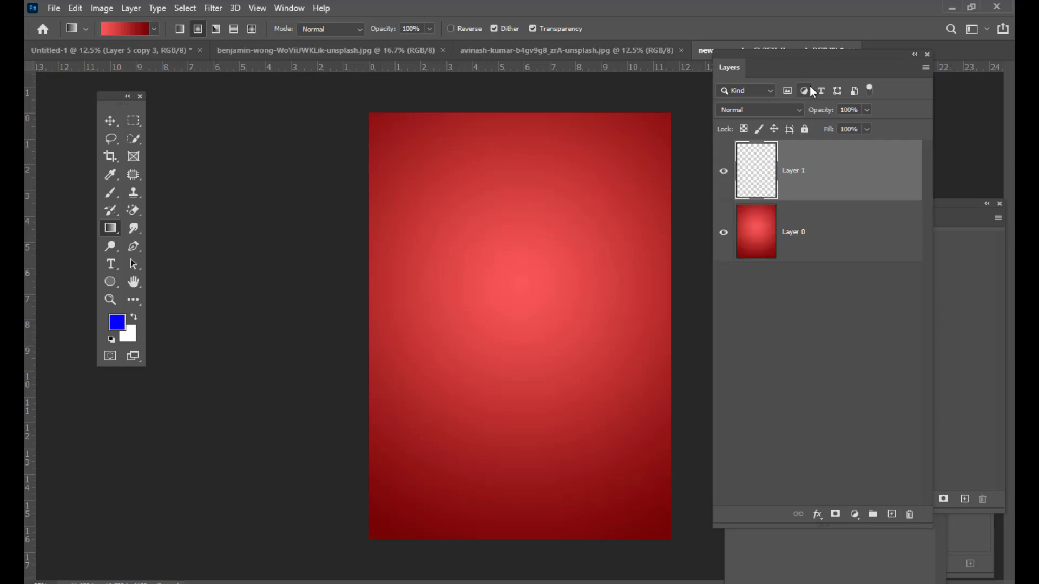
- Draw a rectangle in Path mode just inside the poster's edges, about 1660 by 2400 px
{"action": "left_click_drag", "start_coordinate": [111, 287], "coordinate": [182, 280]}
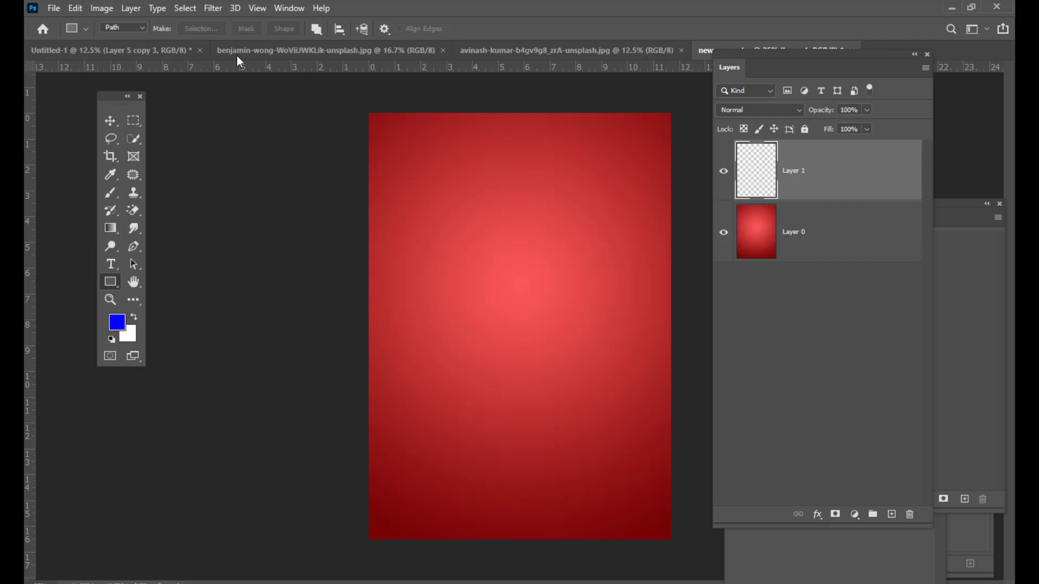
{"action": "left_click_drag", "start_coordinate": [739, 59], "coordinate": [750, 58]}
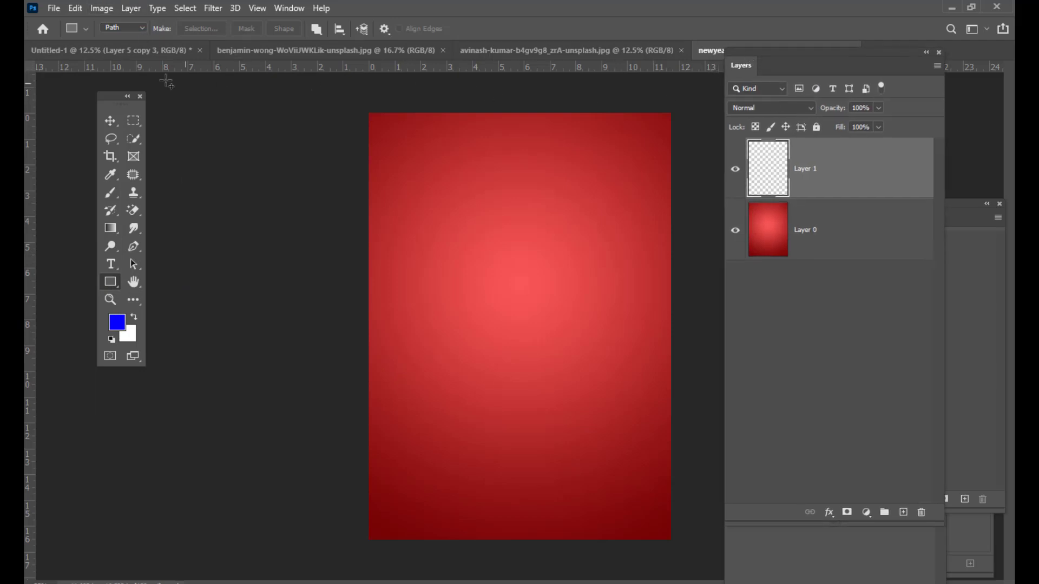
{"action": "left_click", "coordinate": [132, 29]}
{"action": "left_click", "coordinate": [131, 29]}
{"action": "left_click_drag", "start_coordinate": [377, 119], "coordinate": [663, 532]}
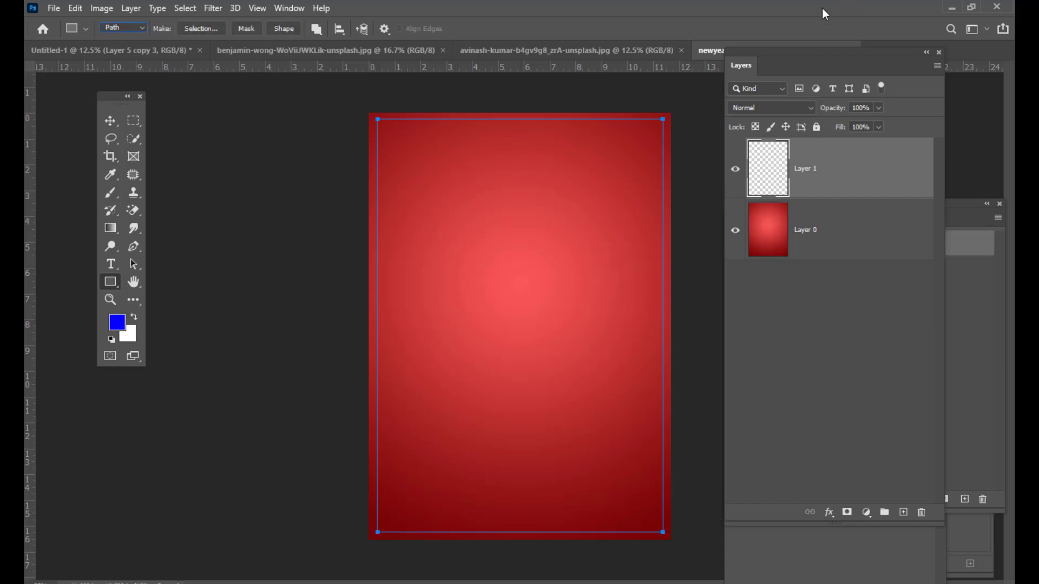
{"action": "left_click_drag", "start_coordinate": [744, 55], "coordinate": [743, 59]}
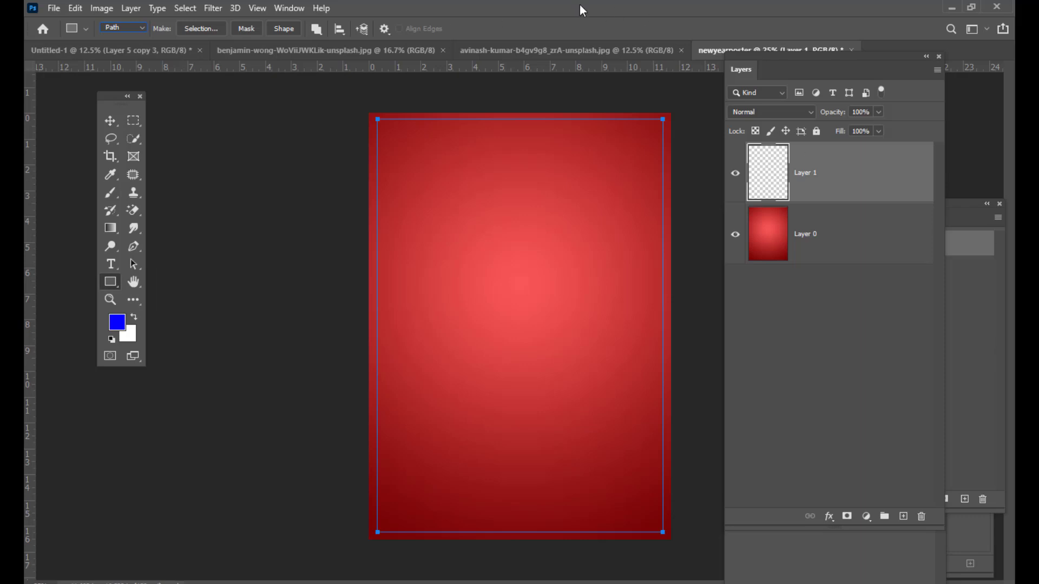
- Show the live shape properties of the rectangle path
{"action": "left_click", "coordinate": [292, 9]}
{"action": "left_click", "coordinate": [394, 429]}
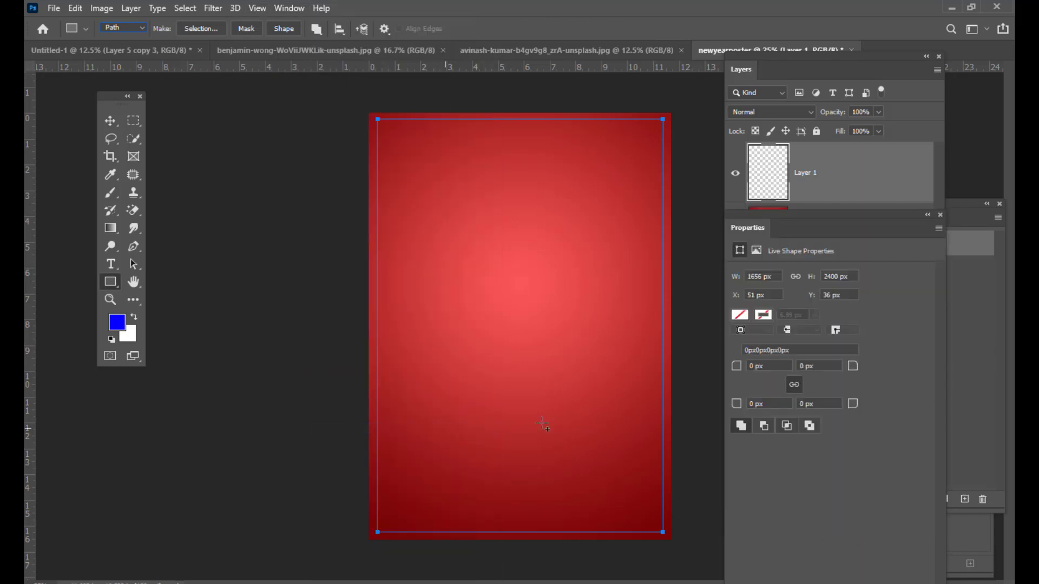
{"action": "left_click_drag", "start_coordinate": [756, 227], "coordinate": [723, 203]}
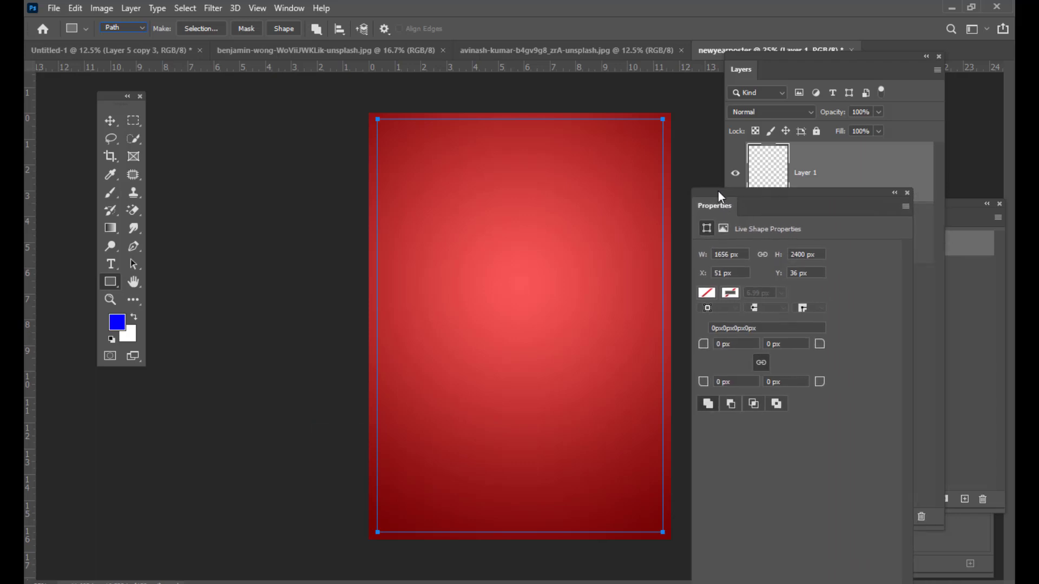
- Try corner radii of 30 px and 60 px on all corners of the rectangle path
{"action": "left_click", "coordinate": [741, 343]}
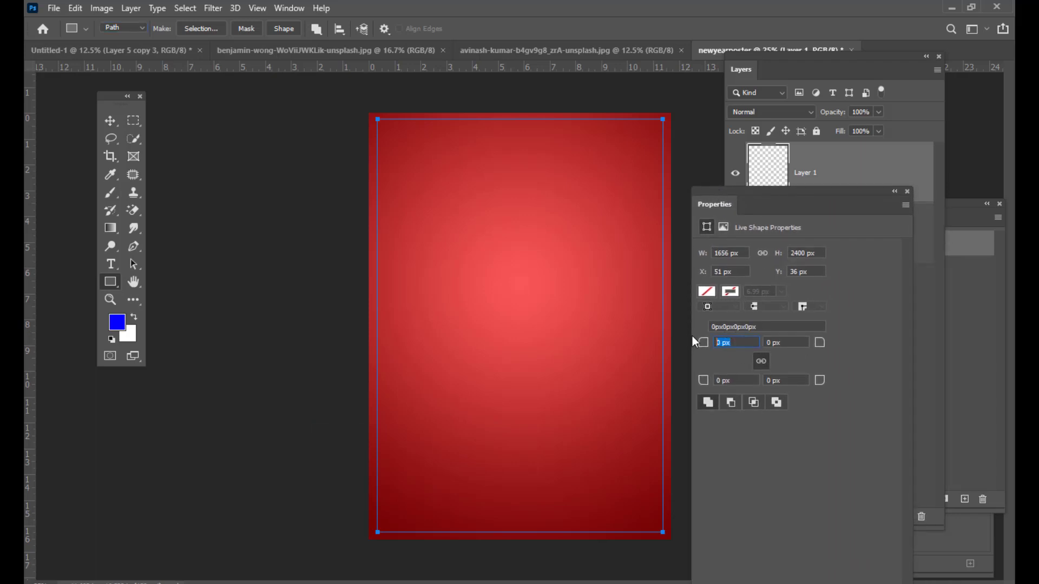
{"action": "type", "text": "30"}
{"action": "key", "text": "Return"}
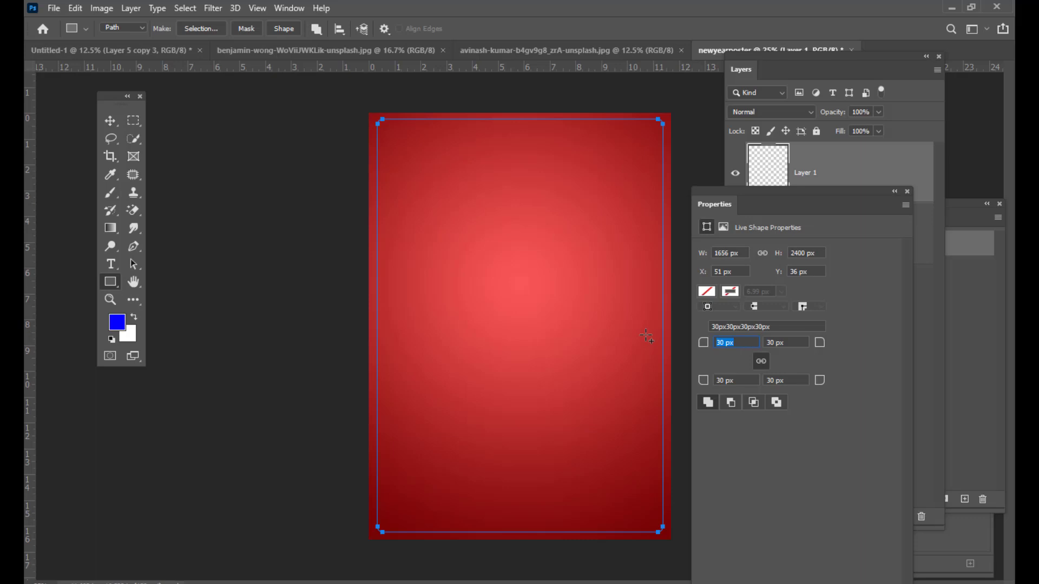
{"action": "type", "text": "60"}
{"action": "key", "text": "Return"}
{"action": "left_click_drag", "start_coordinate": [740, 190], "coordinate": [751, 193]}
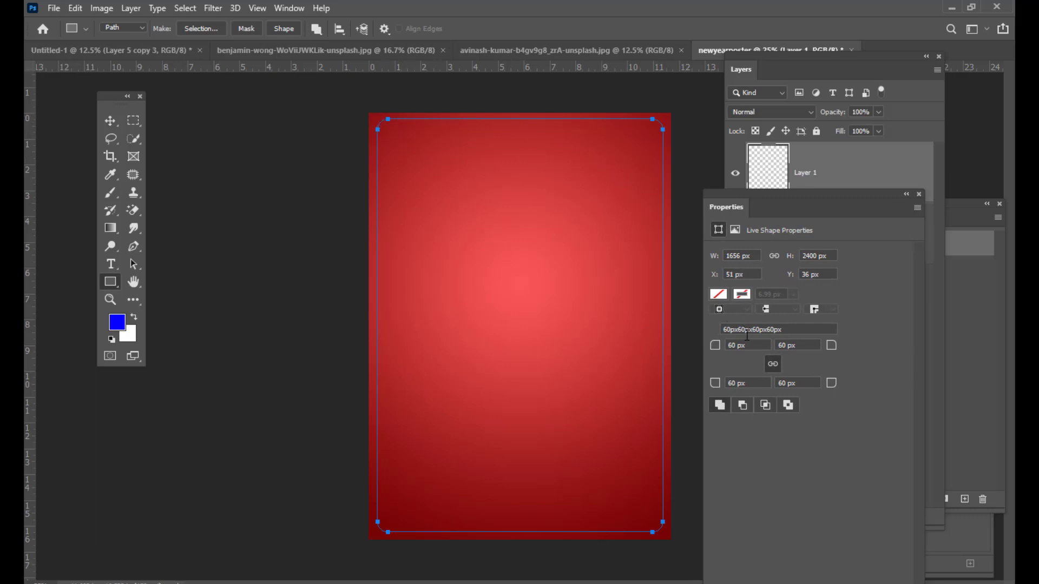
- Set the radius of all four corners of the rectangle path to 90 px
{"action": "left_click", "coordinate": [755, 344]}
{"action": "type", "text": "90"}
{"action": "left_click", "coordinate": [761, 383]}
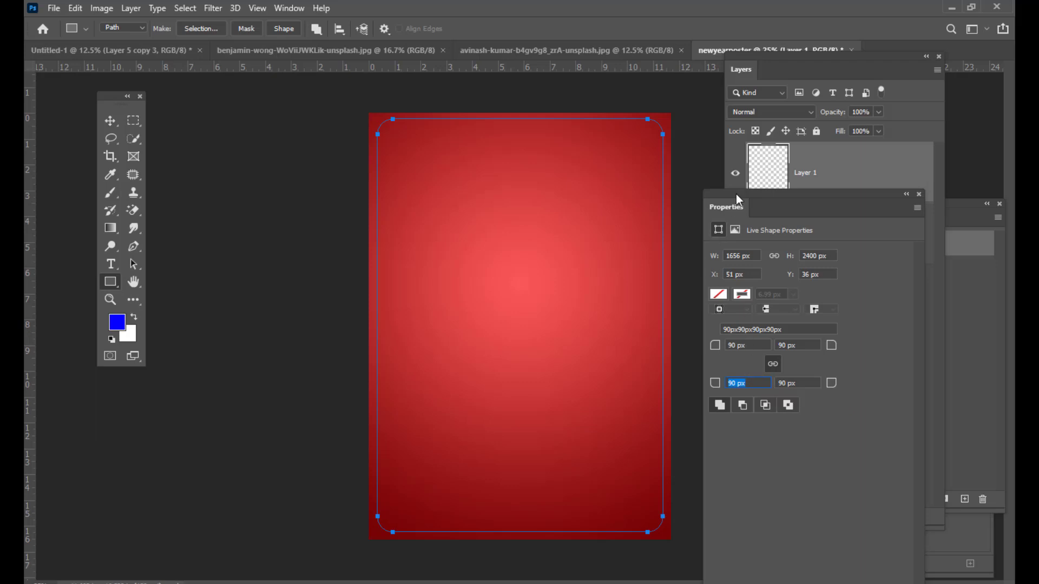
{"action": "left_click_drag", "start_coordinate": [723, 200], "coordinate": [734, 201]}
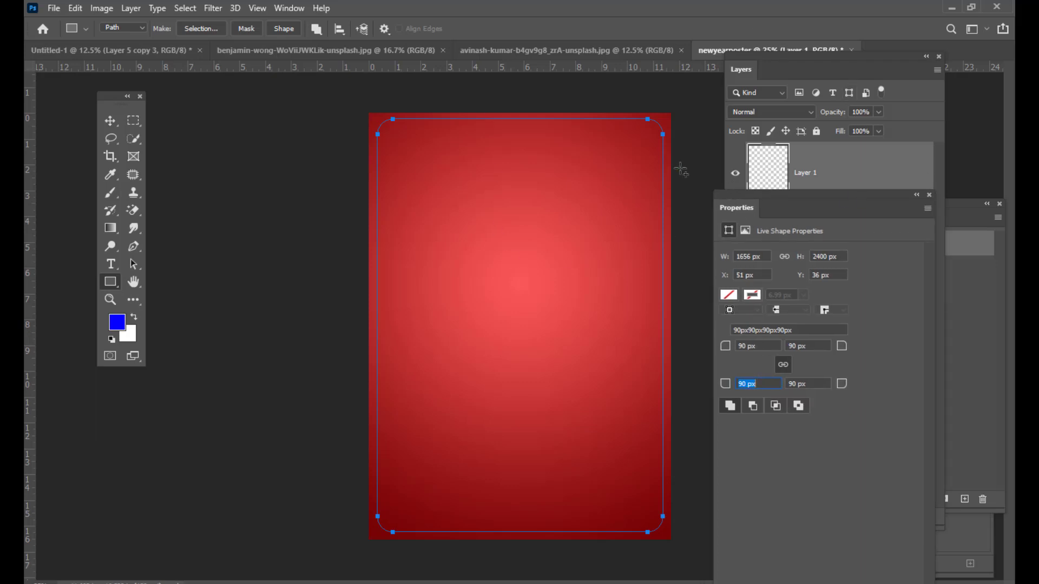
- Choose the Brush tool and set the foreground colour to a bright yellow
{"action": "left_click", "coordinate": [109, 197]}
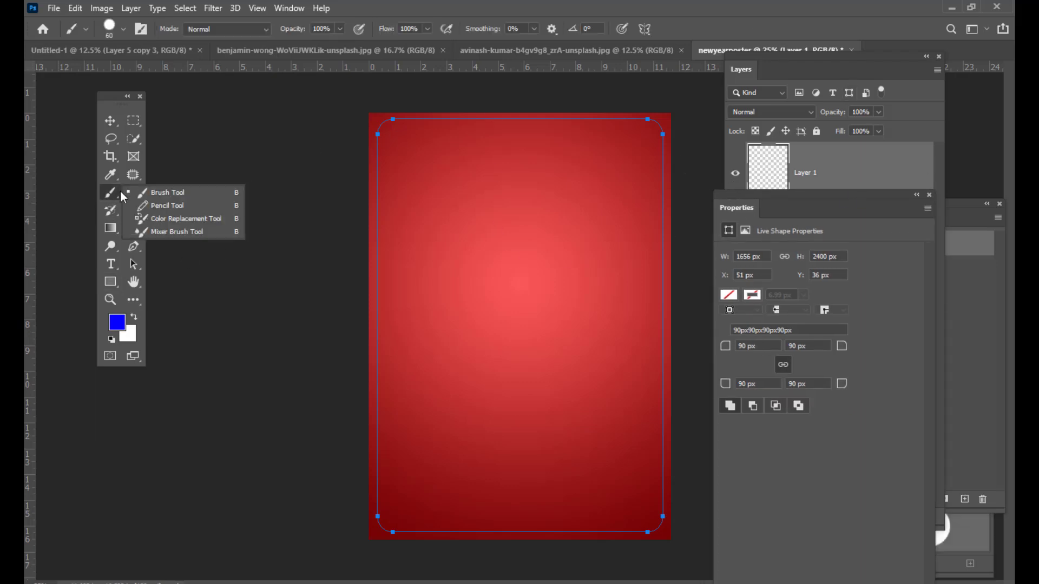
{"action": "left_click", "coordinate": [133, 194]}
{"action": "left_click", "coordinate": [124, 29]}
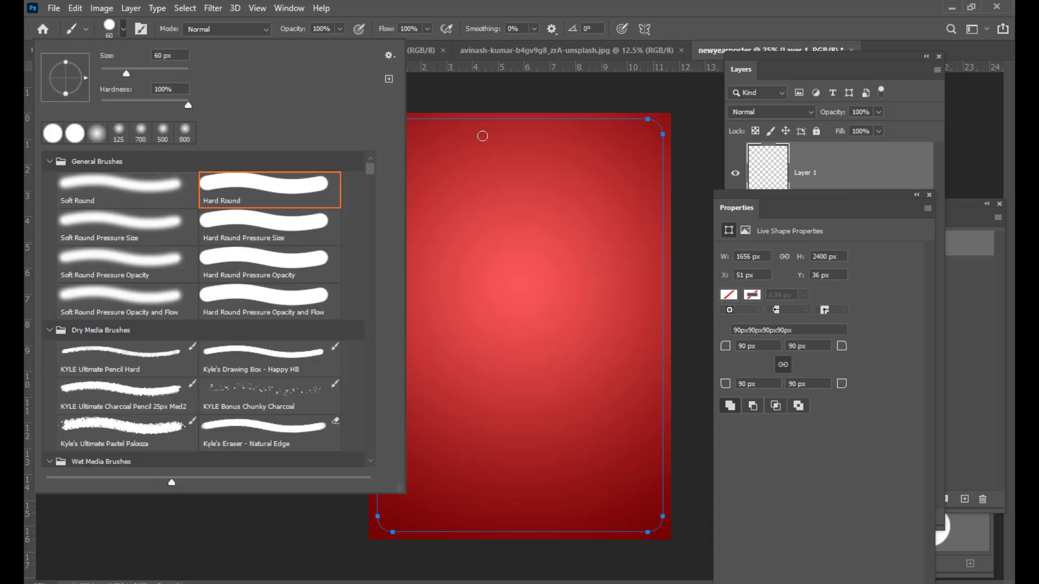
{"action": "left_click", "coordinate": [698, 5]}
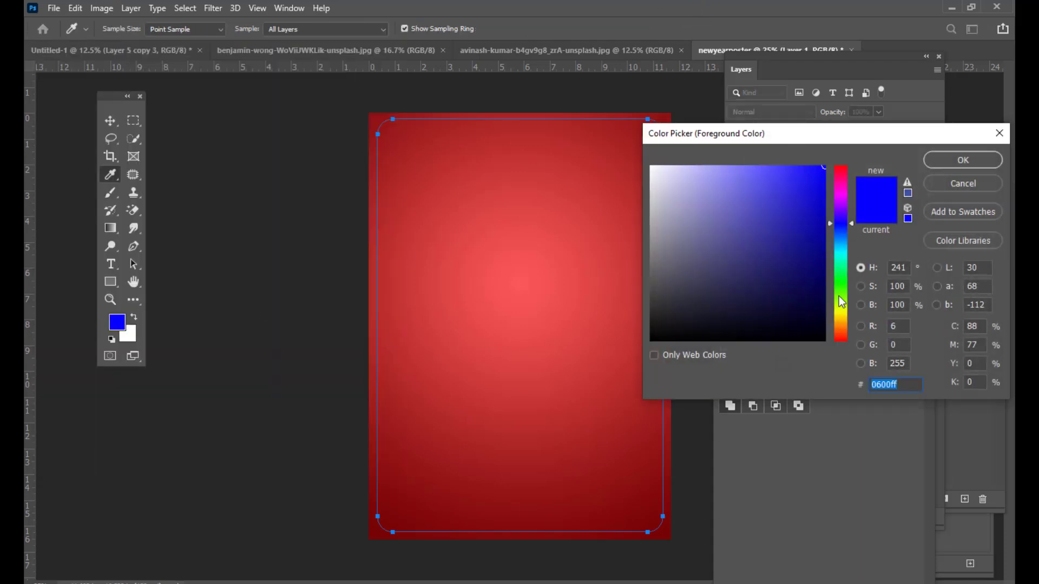
{"action": "left_click", "coordinate": [845, 310]}
{"action": "left_click_drag", "start_coordinate": [796, 170], "coordinate": [821, 173]}
{"action": "left_click", "coordinate": [940, 156]}
{"action": "key", "text": "b"}
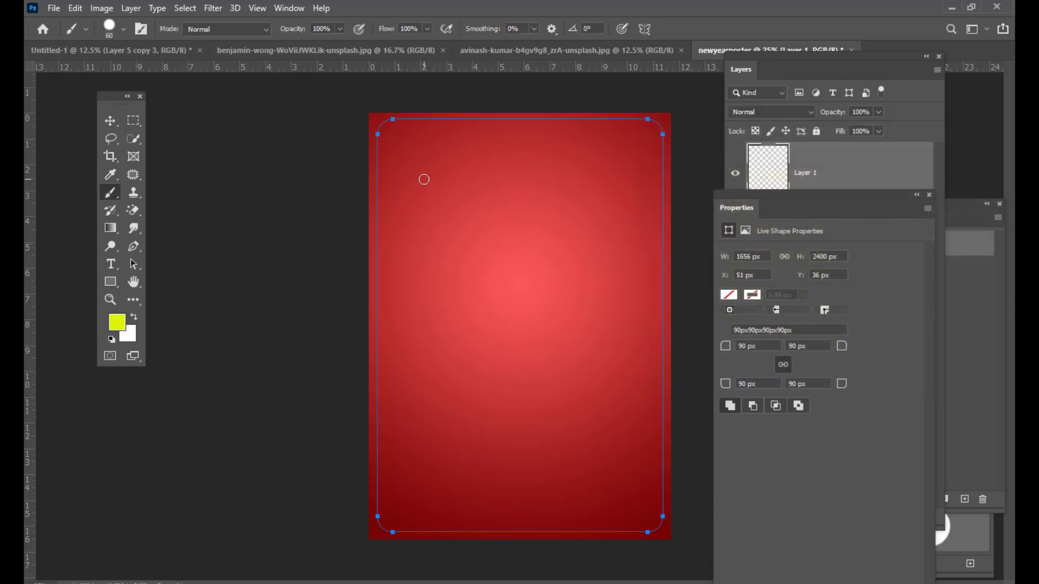
- Reduce the brush size to 25 px and try it with a horizontal stroke on the poster, then undo the stroke
{"action": "key", "text": "bracketleft"}
{"action": "key", "text": "bracketleft"}
{"action": "key", "text": "bracketleft"}
{"action": "key", "text": "bracketleft"}
{"action": "key", "text": "bracketleft"}
{"action": "key", "text": "bracketleft"}
{"action": "key", "text": "bracketright"}
{"action": "key", "text": "bracketleft"}
{"action": "left_click_drag", "start_coordinate": [400, 197], "coordinate": [556, 199]}
{"action": "key", "text": "ctrl+z"}
- Set the brush spacing to 114% and its size to 35 px, try a horizontal dotted stroke and undo it
{"action": "left_click", "coordinate": [289, 8]}
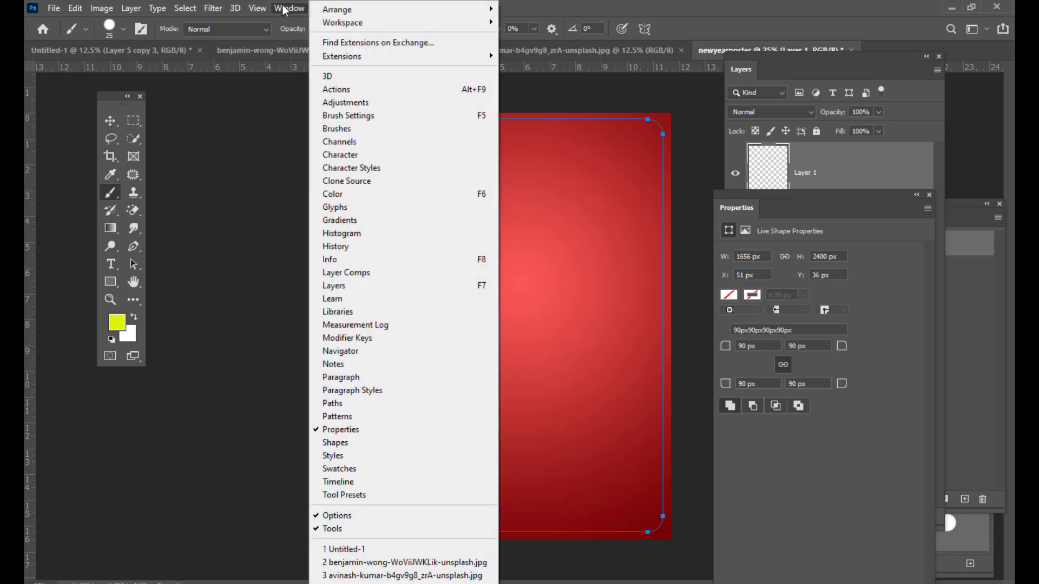
{"action": "left_click", "coordinate": [392, 116]}
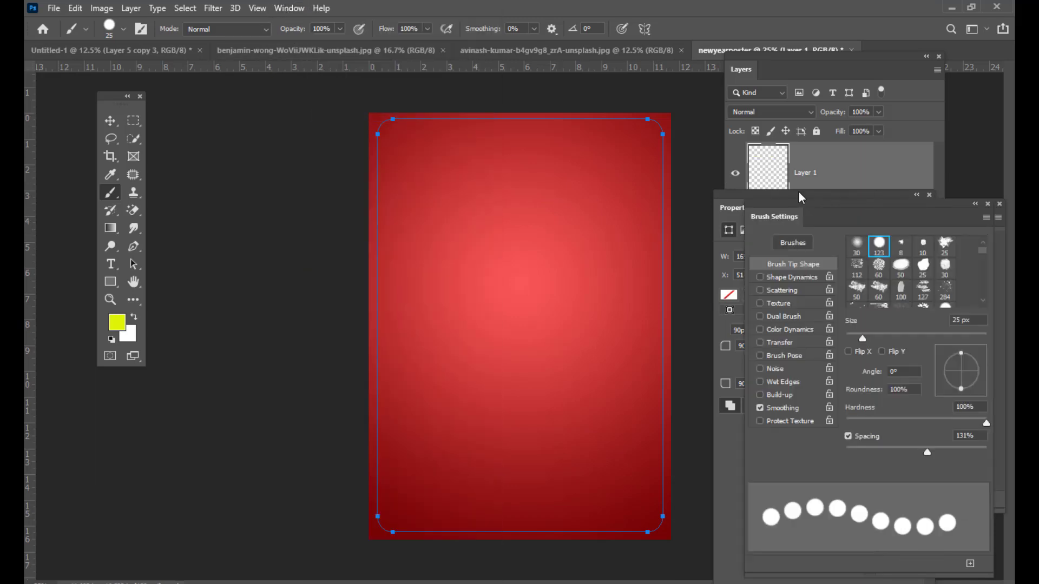
{"action": "left_click_drag", "start_coordinate": [793, 210], "coordinate": [708, 83]}
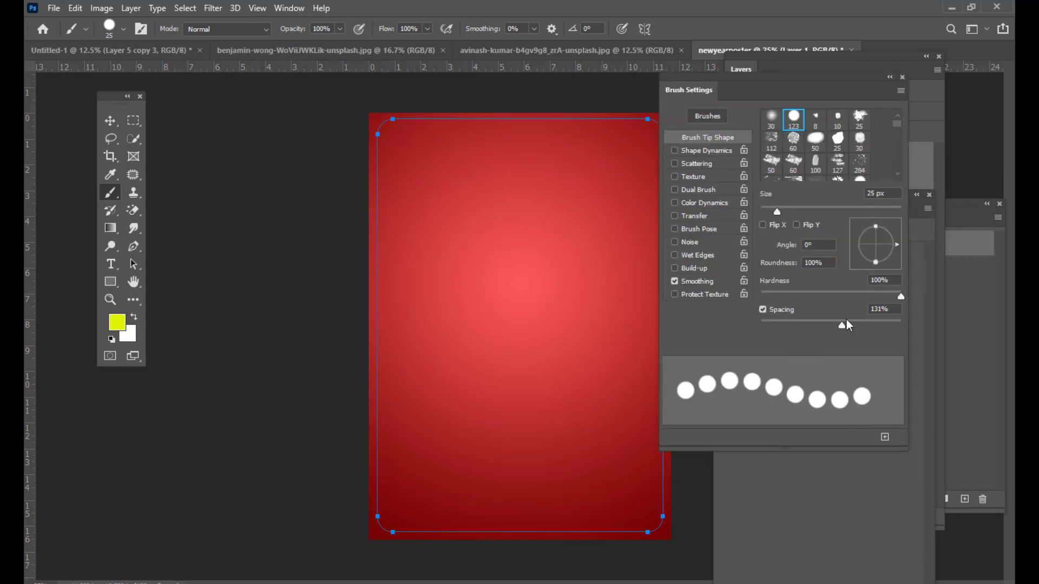
{"action": "left_click_drag", "start_coordinate": [845, 319], "coordinate": [835, 326]}
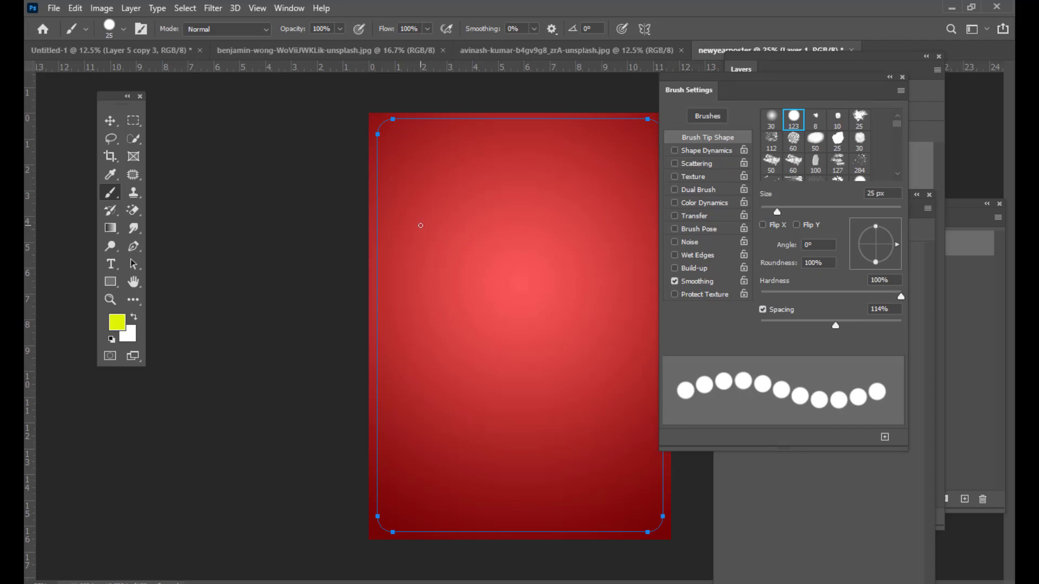
{"action": "key", "text": "bracketright"}
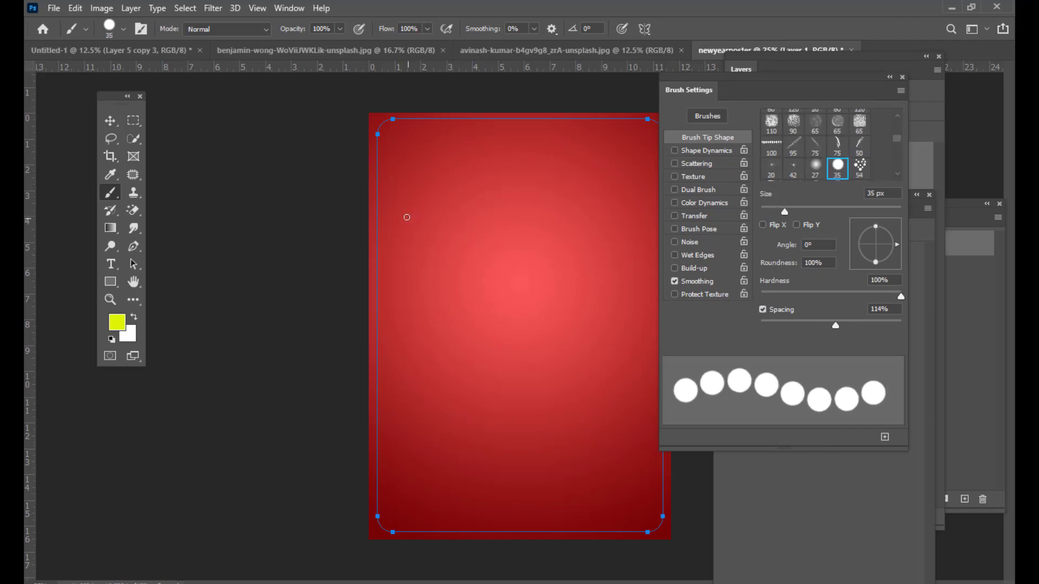
{"action": "left_click_drag", "start_coordinate": [402, 216], "coordinate": [612, 217]}
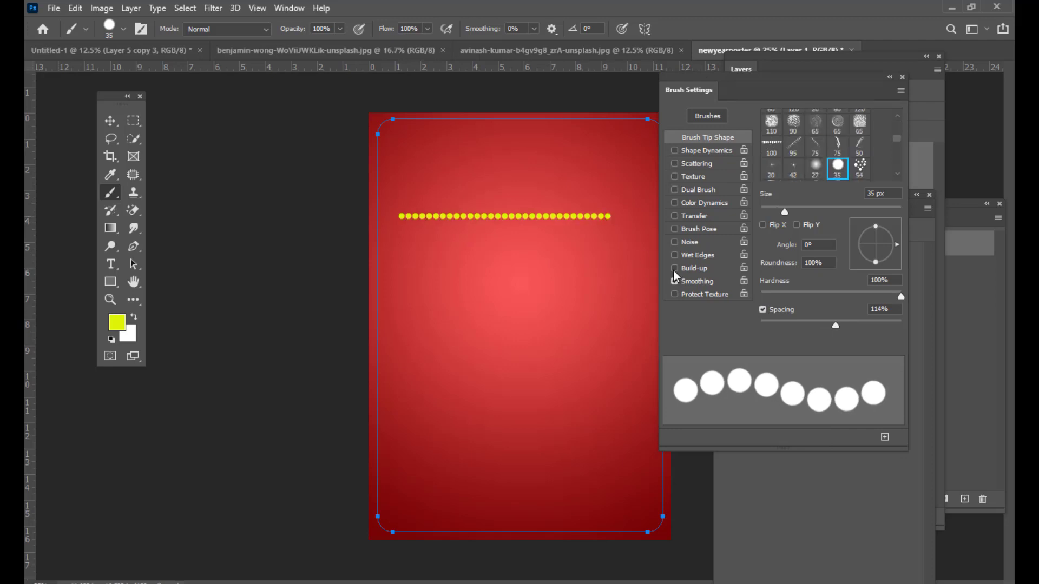
{"action": "key", "text": "ctrl+z"}
- Increase the brush spacing to 122%, try another horizontal dotted stroke and undo it
{"action": "left_click_drag", "start_coordinate": [836, 327], "coordinate": [838, 325]}
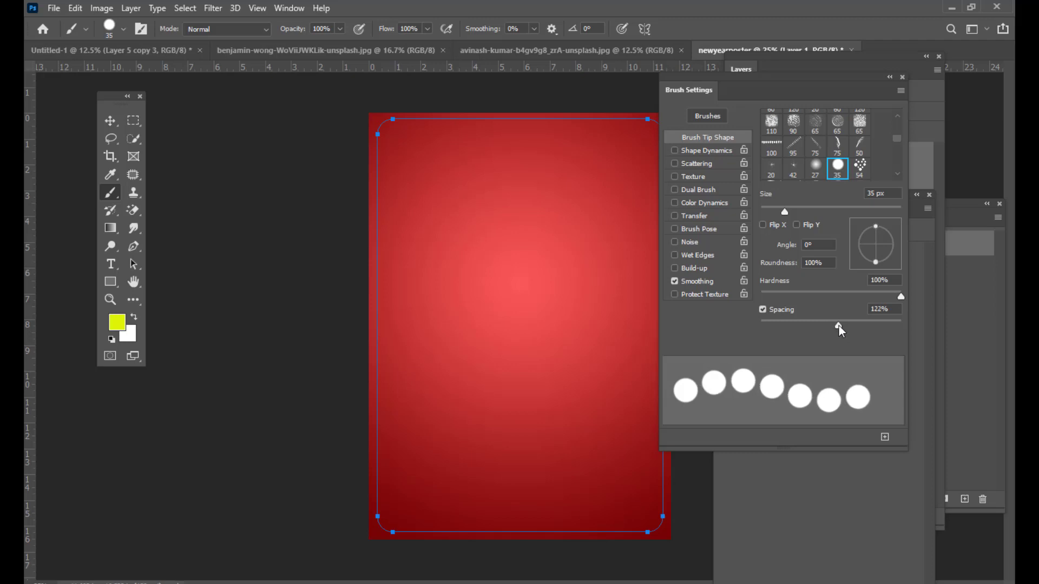
{"action": "left_click_drag", "start_coordinate": [410, 212], "coordinate": [610, 212]}
{"action": "key", "text": "ctrl+z"}
{"action": "left_click_drag", "start_coordinate": [709, 75], "coordinate": [817, 194]}
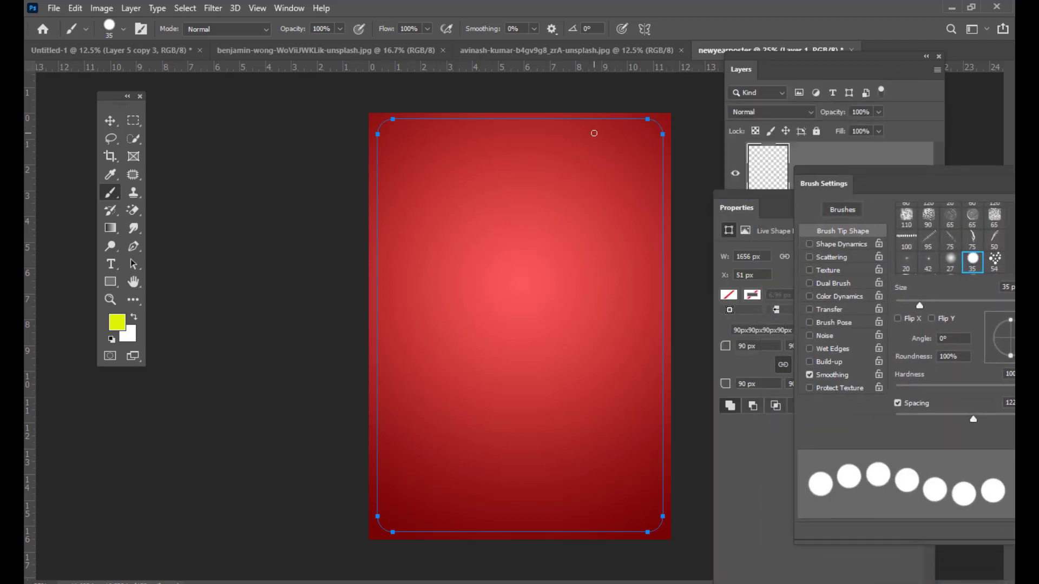
- Stroke the rounded rectangle path with the Brush, leaving Simulate Pressure off, to make a yellow dotted border
{"action": "left_click", "coordinate": [133, 248]}
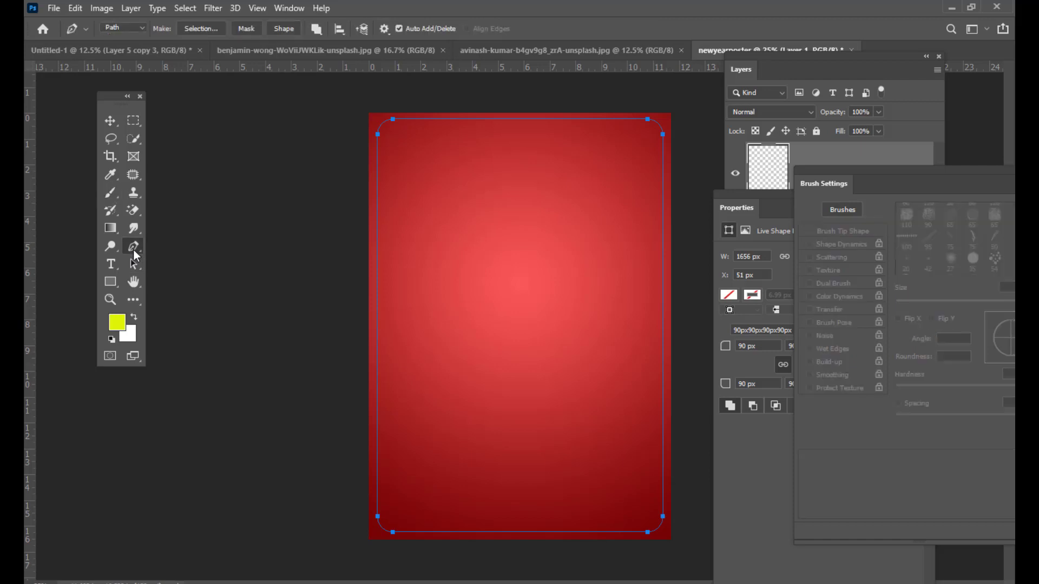
{"action": "left_click", "coordinate": [205, 245]}
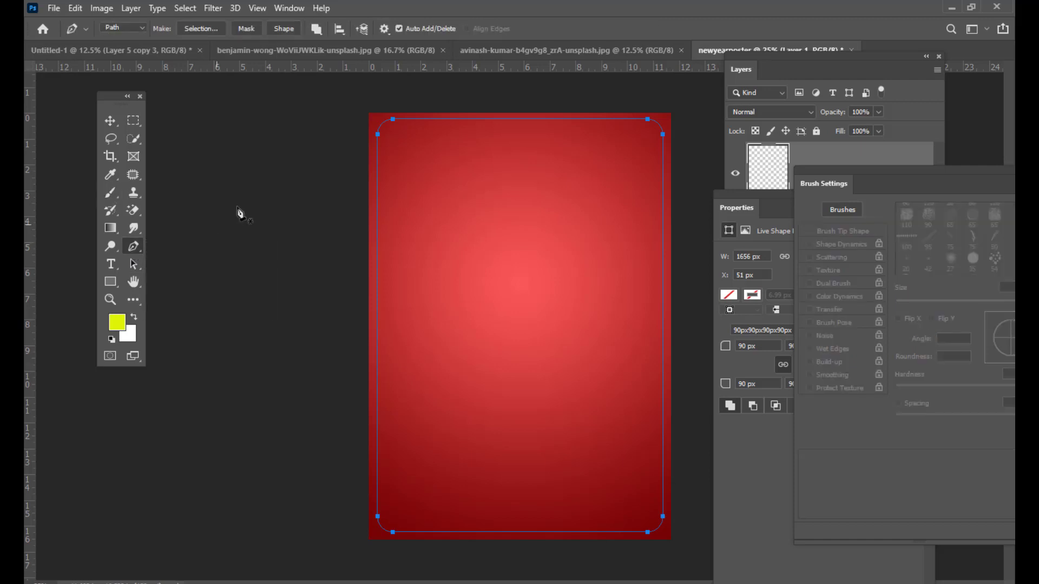
{"action": "right_click", "coordinate": [394, 123]}
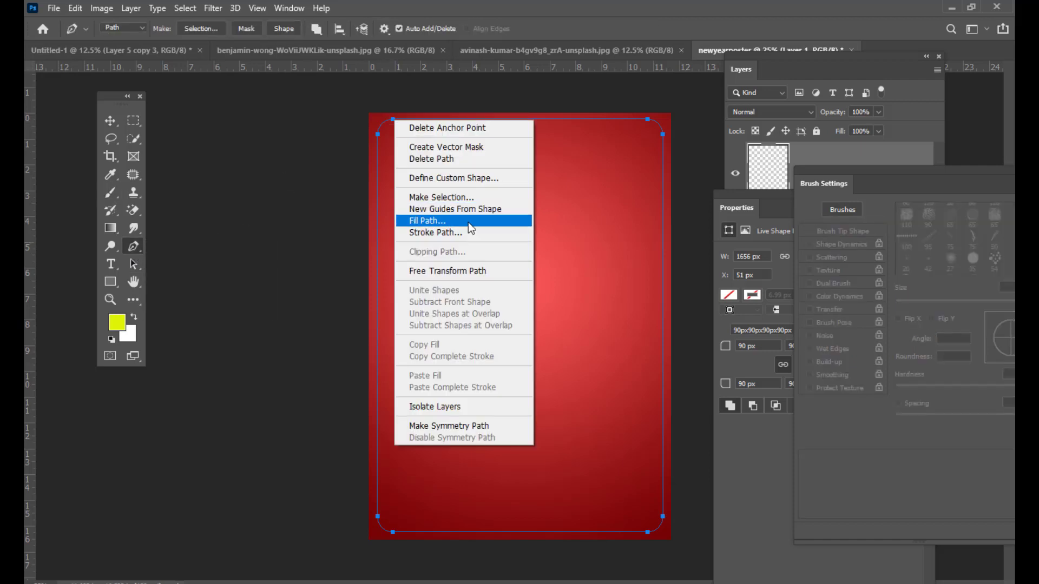
{"action": "left_click", "coordinate": [453, 232]}
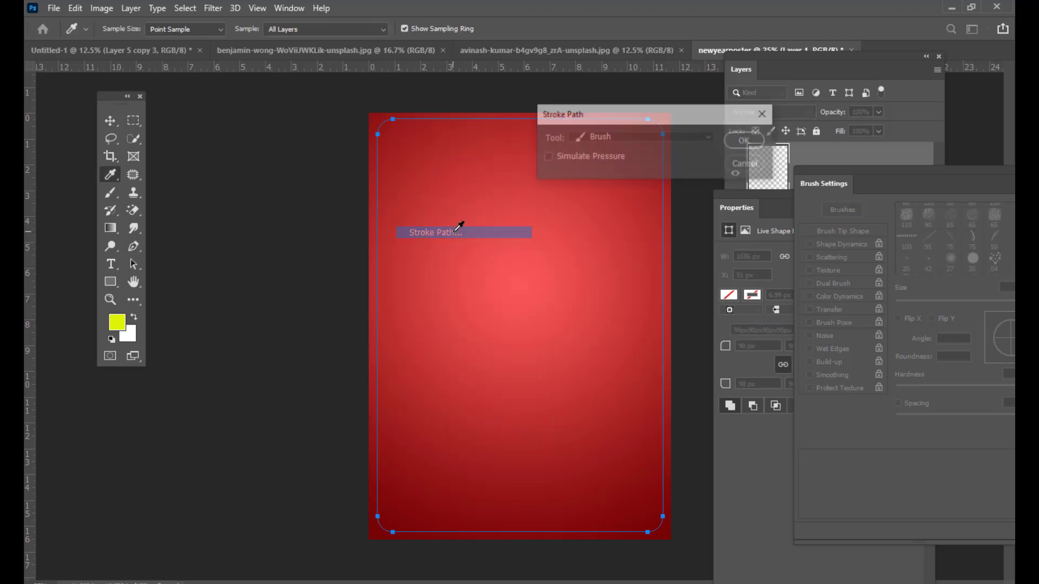
{"action": "left_click_drag", "start_coordinate": [641, 113], "coordinate": [612, 125]}
{"action": "left_click", "coordinate": [609, 151]}
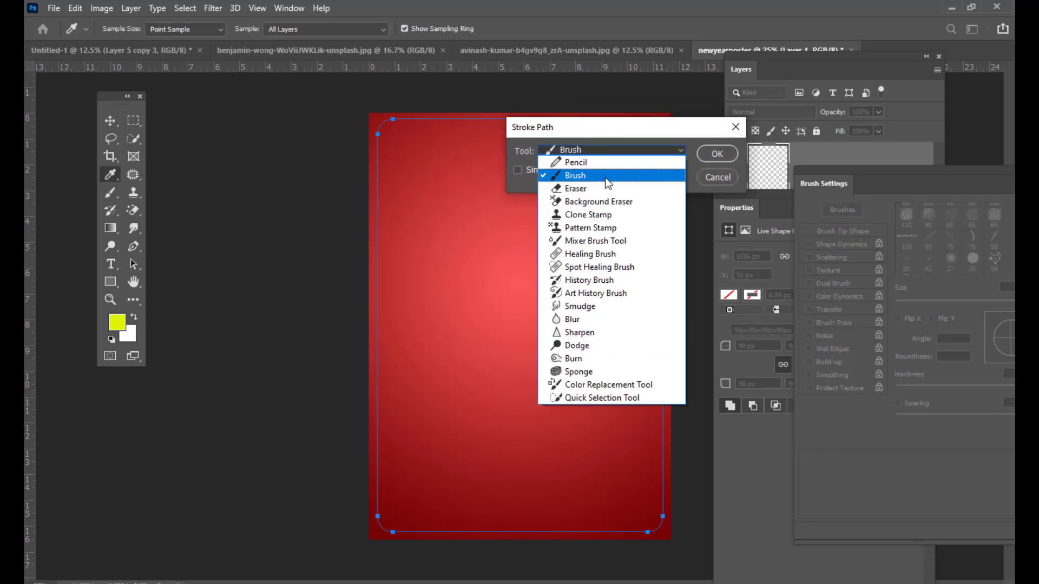
{"action": "left_click", "coordinate": [592, 175]}
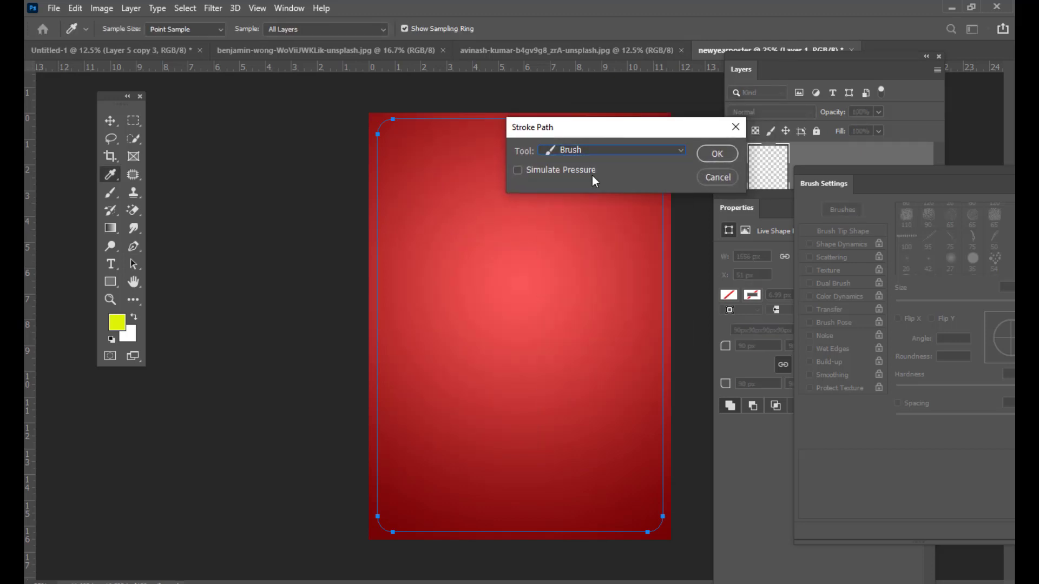
{"action": "left_click_drag", "start_coordinate": [604, 128], "coordinate": [548, 176]}
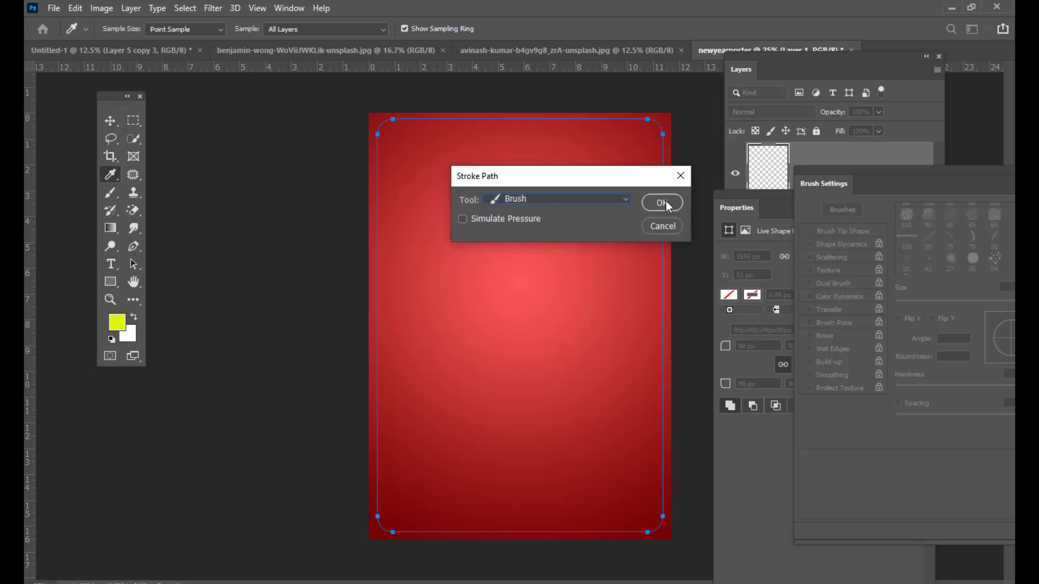
{"action": "left_click", "coordinate": [668, 203]}
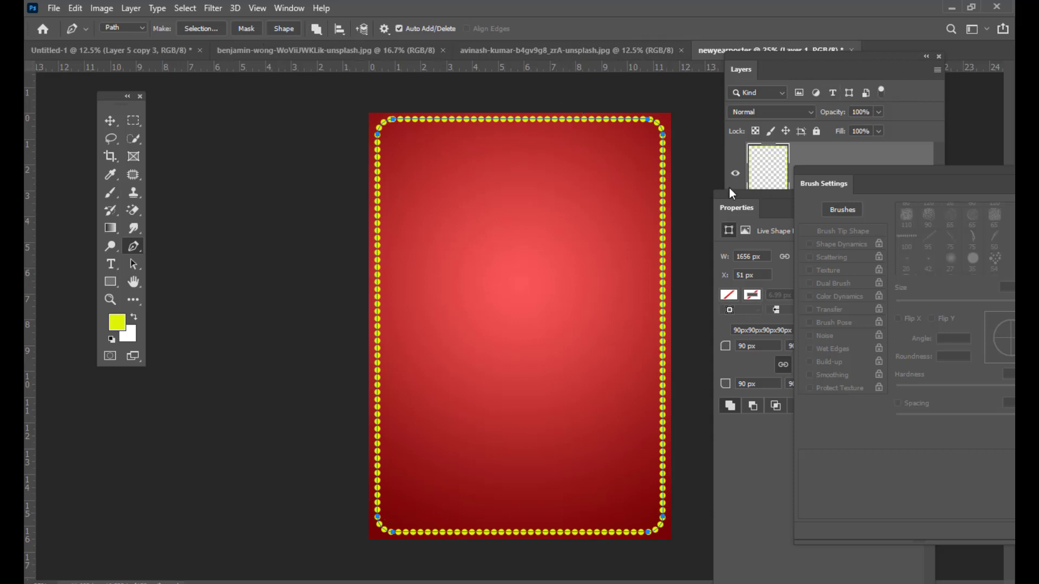
- Show the document's paths and delete the work path of the rounded rectangle
{"action": "left_click", "coordinate": [287, 10]}
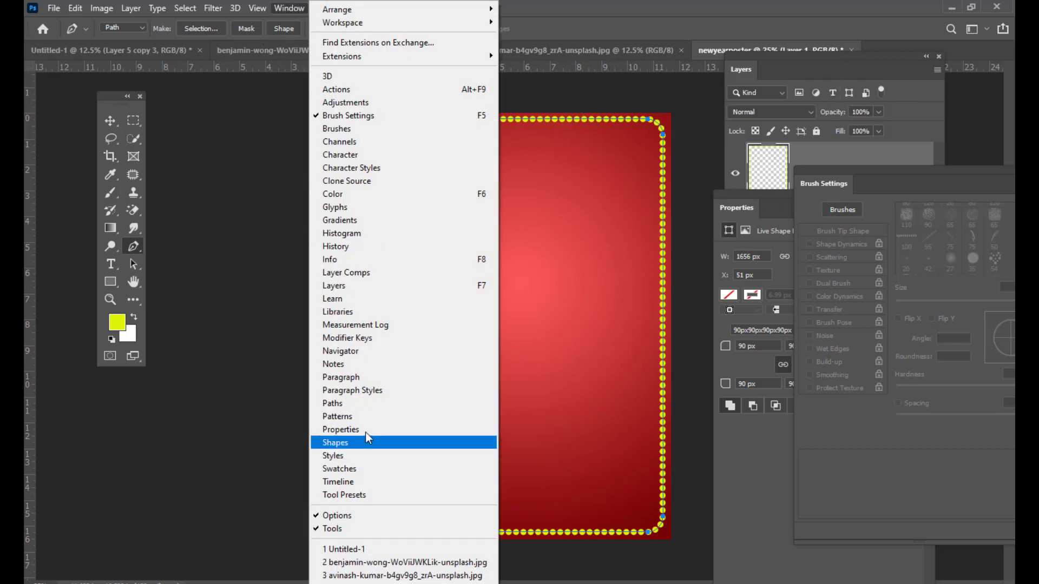
{"action": "left_click", "coordinate": [354, 402]}
{"action": "left_click_drag", "start_coordinate": [793, 208], "coordinate": [738, 143]}
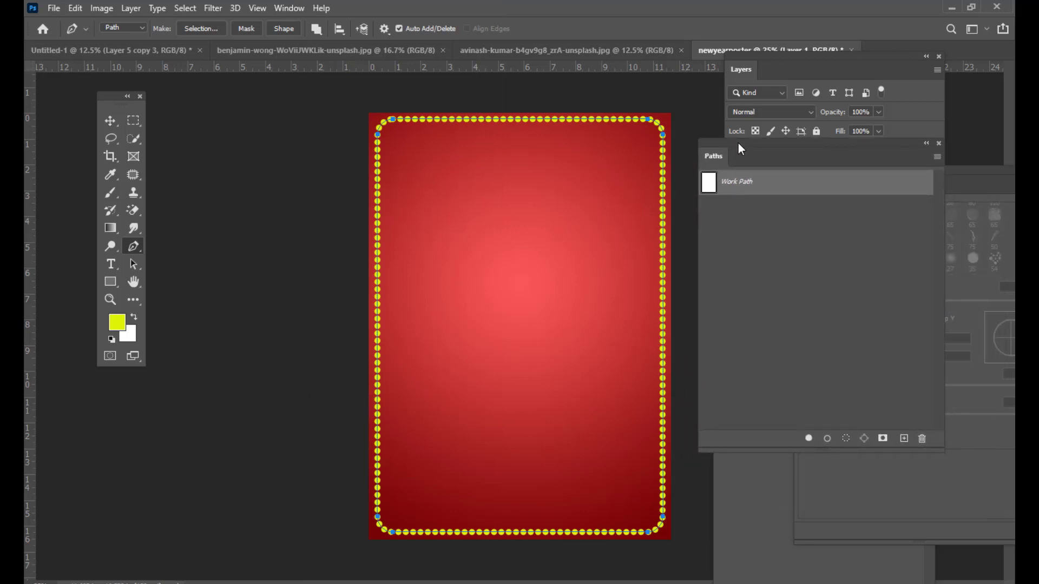
{"action": "right_click", "coordinate": [762, 186]}
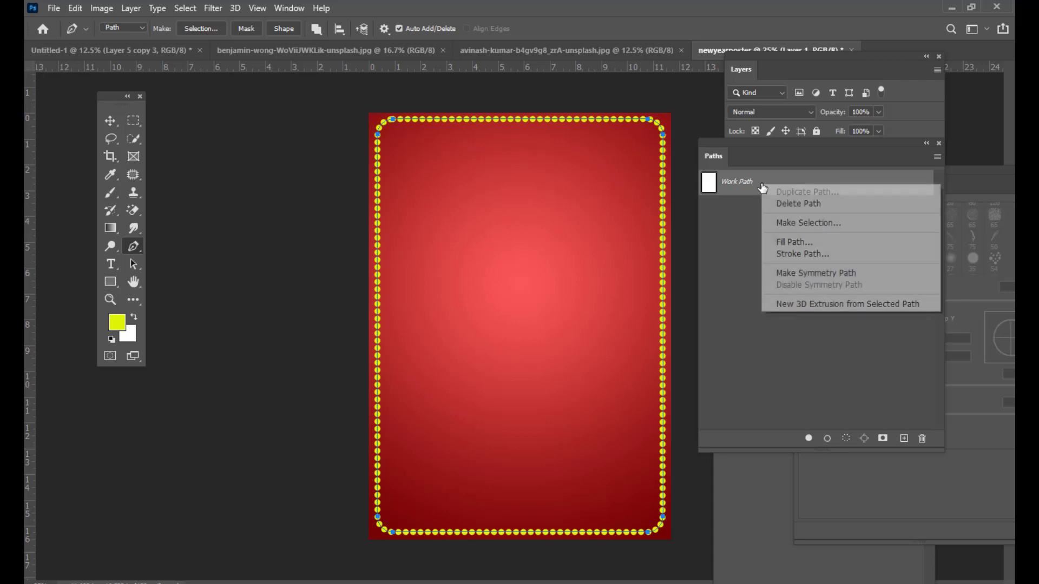
{"action": "left_click", "coordinate": [796, 202]}
{"action": "left_click_drag", "start_coordinate": [736, 150], "coordinate": [822, 255]}
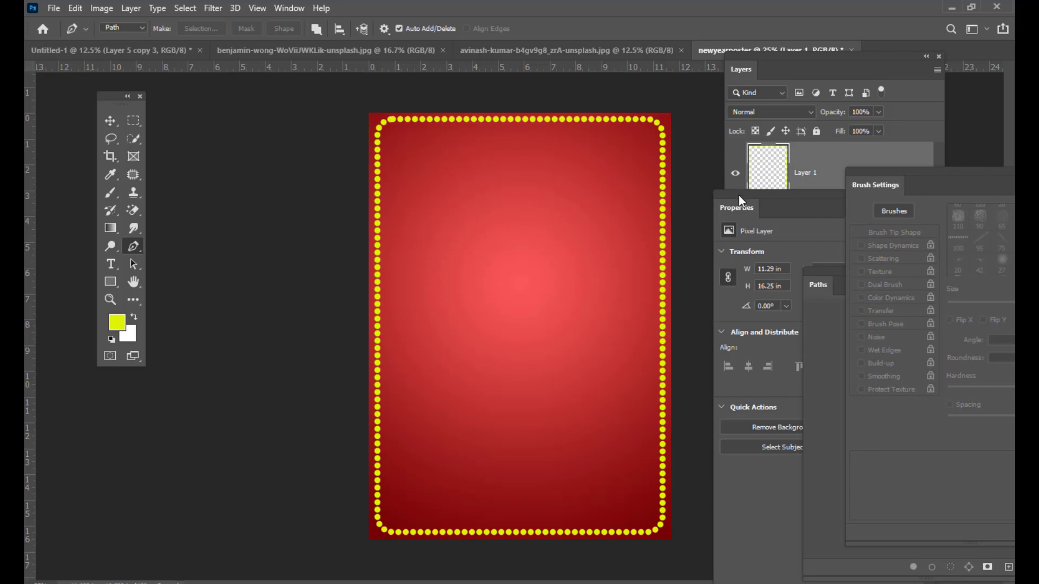
- Rename the dotted frame's layer as border
{"action": "left_click_drag", "start_coordinate": [739, 200], "coordinate": [789, 97]}
{"action": "left_click_drag", "start_coordinate": [785, 57], "coordinate": [770, 58]}
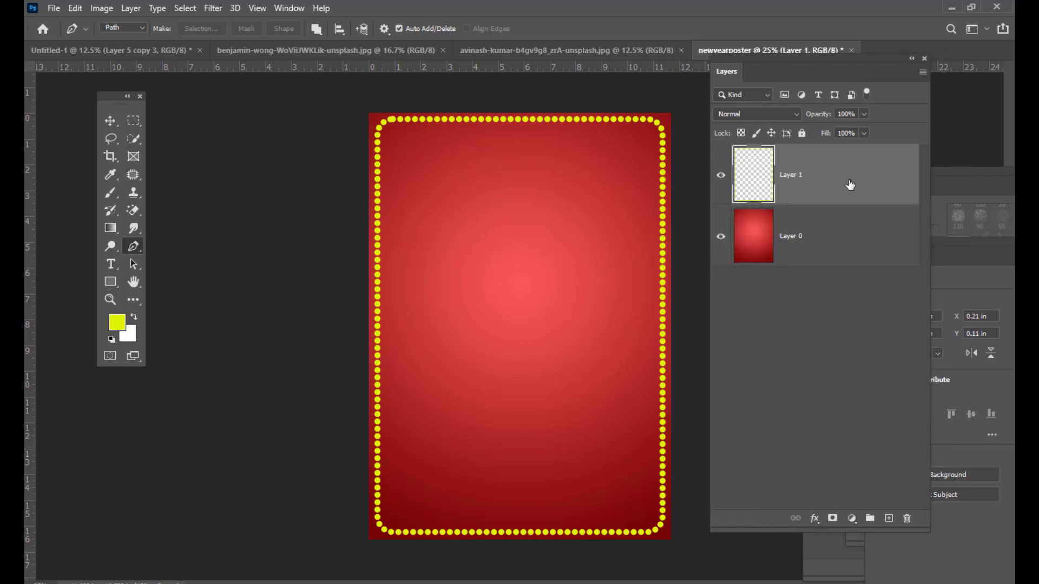
{"action": "double_click", "coordinate": [803, 174]}
{"action": "type", "text": "border"}
{"action": "key", "text": "Return"}
- Duplicate the border layer and scale the copy to about 93% width and 95% height as an evenly spaced inner frame
{"action": "key", "text": "ctrl+j"}
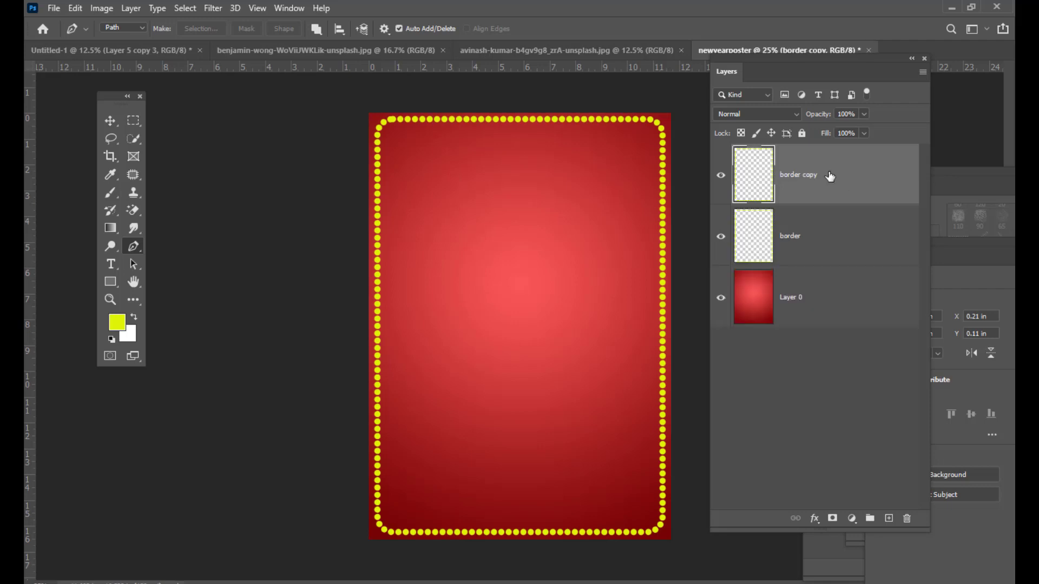
{"action": "key", "text": "ctrl+t"}
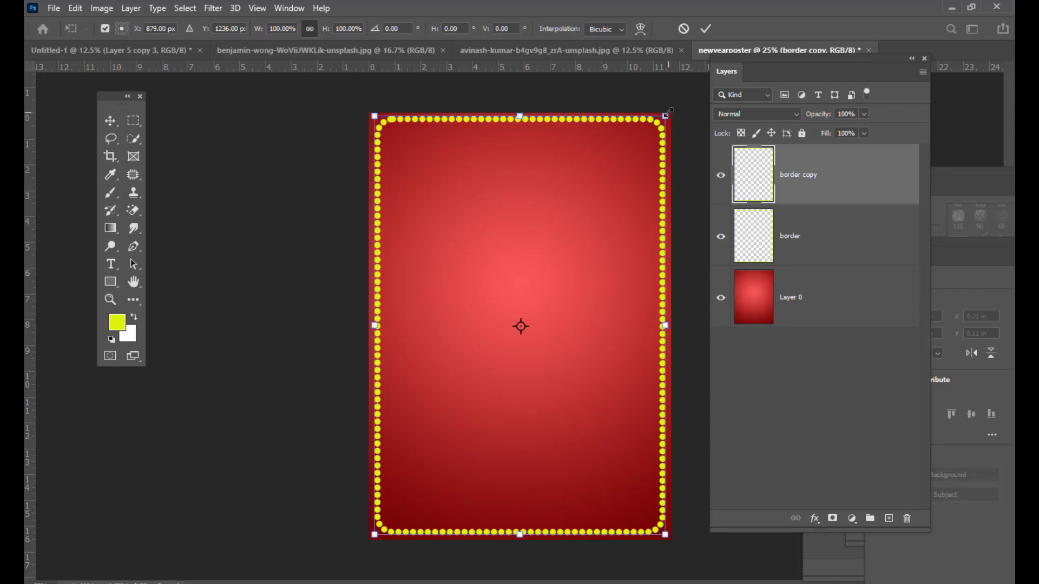
{"action": "left_click_drag", "start_coordinate": [670, 111], "coordinate": [659, 125]}
{"action": "left_click_drag", "start_coordinate": [381, 325], "coordinate": [383, 324]}
{"action": "left_click_drag", "start_coordinate": [522, 130], "coordinate": [522, 125]}
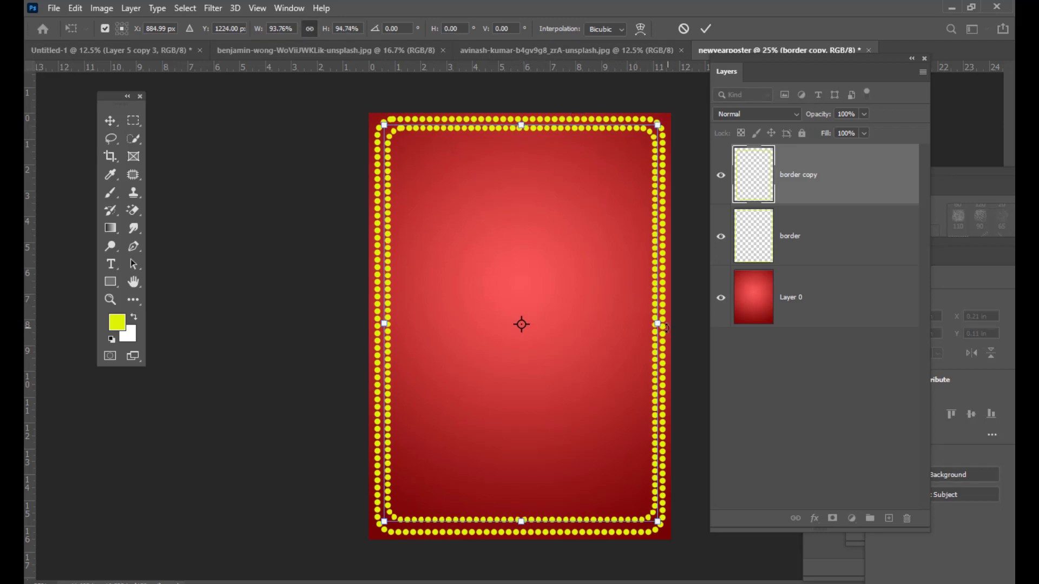
{"action": "left_click_drag", "start_coordinate": [657, 324], "coordinate": [655, 324]}
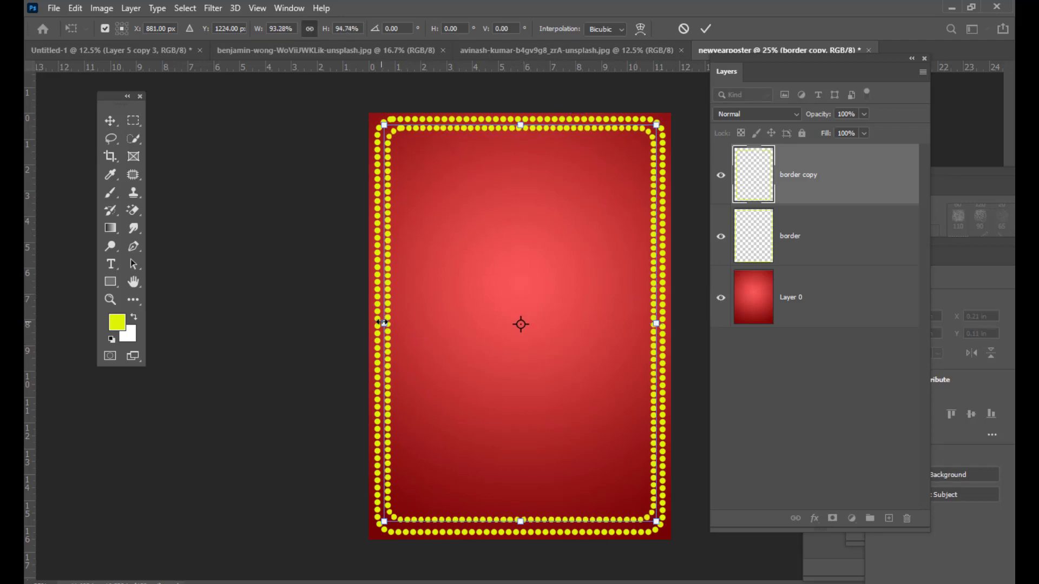
{"action": "left_click_drag", "start_coordinate": [384, 324], "coordinate": [384, 323]}
{"action": "left_click_drag", "start_coordinate": [521, 521], "coordinate": [521, 525]}
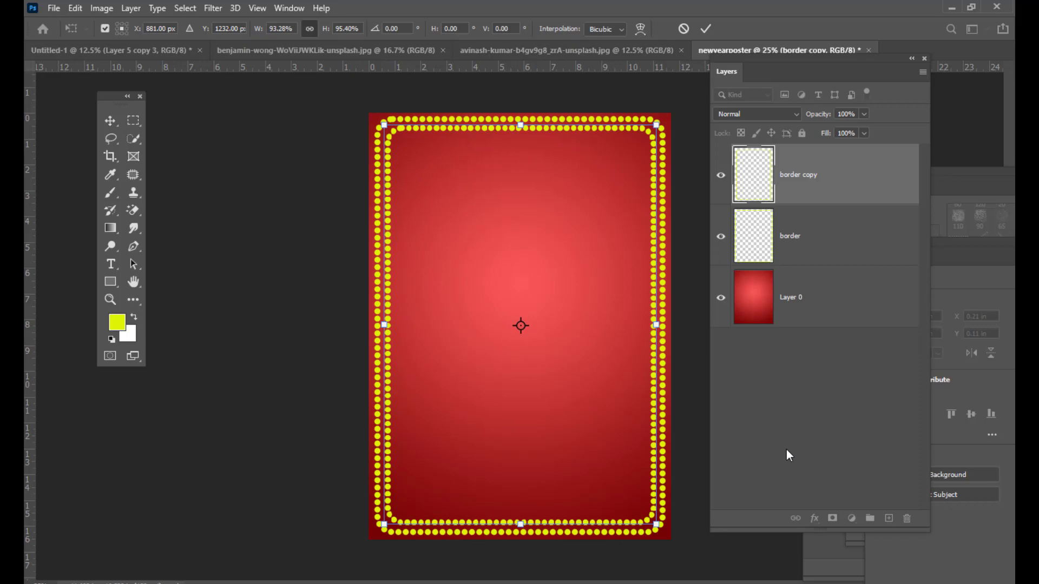
{"action": "key", "text": "Return"}
{"action": "key", "text": "p"}
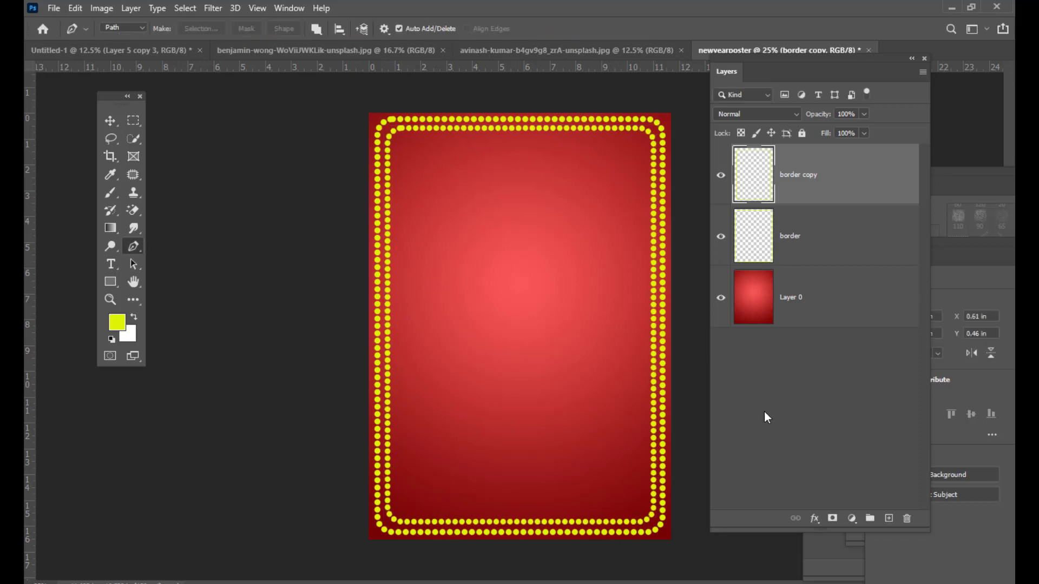
- Add a new empty layer above the border copy layer
{"action": "mouse_move", "coordinate": [773, 71]}
{"action": "left_mouse_down"}
{"action": "mouse_move", "coordinate": [768, 60]}
{"action": "mouse_move", "coordinate": [773, 77]}
{"action": "left_mouse_up"}
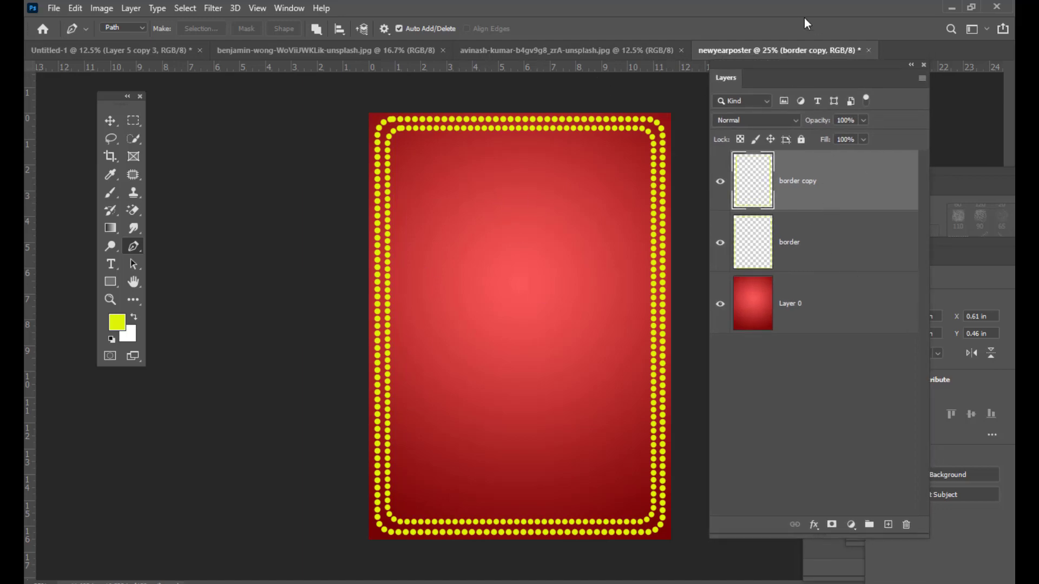
{"action": "left_click_drag", "start_coordinate": [738, 59], "coordinate": [738, 64]}
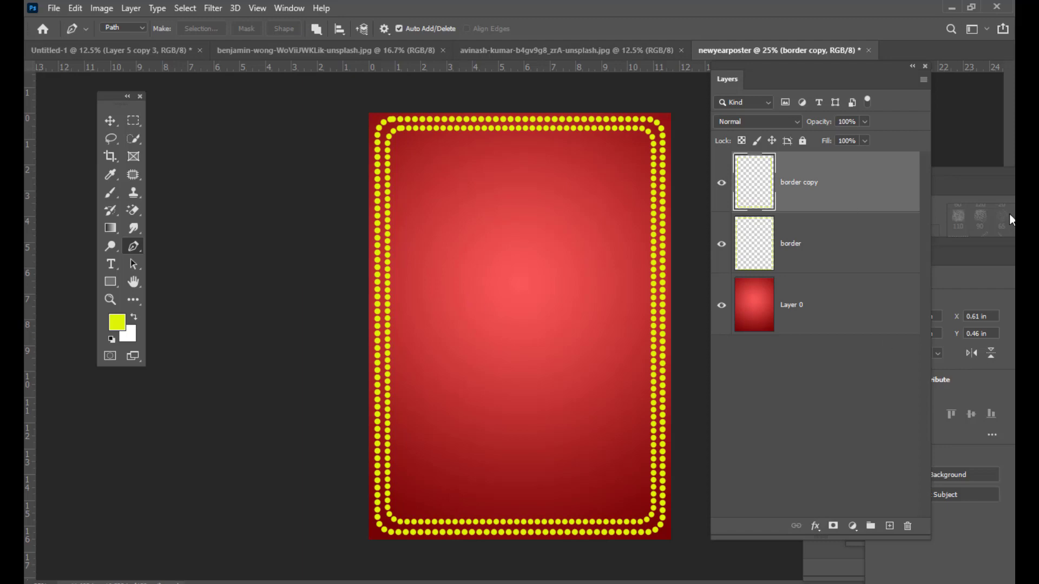
{"action": "left_click_drag", "start_coordinate": [741, 74], "coordinate": [734, 70]}
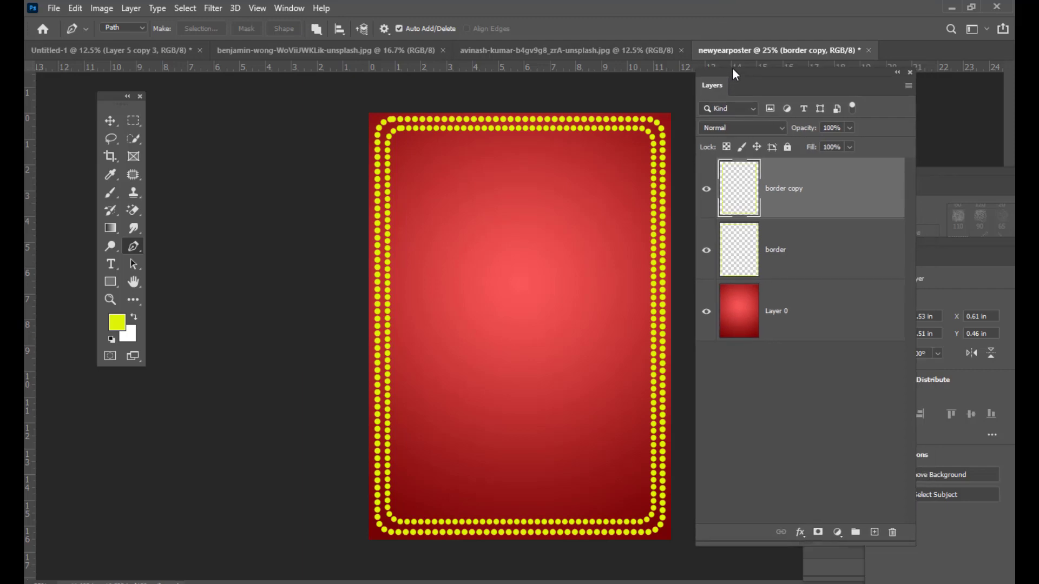
{"action": "left_click", "coordinate": [874, 532]}
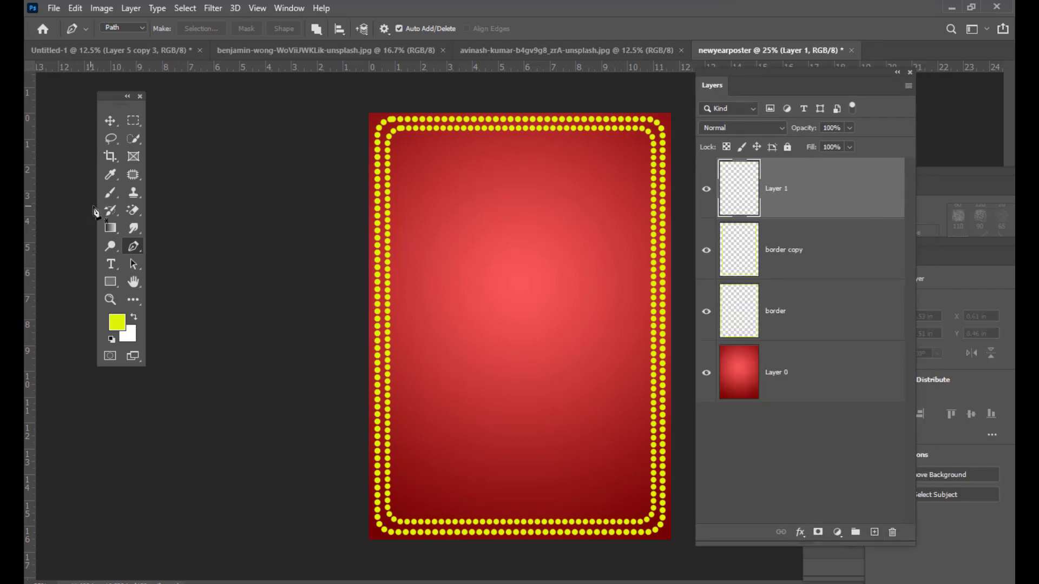
- Draw a circular path with the Ellipse tool, about 1092 px in diameter, centred horizontally on the poster at about X 877, Y 1240 px
{"action": "left_click", "coordinate": [116, 283]}
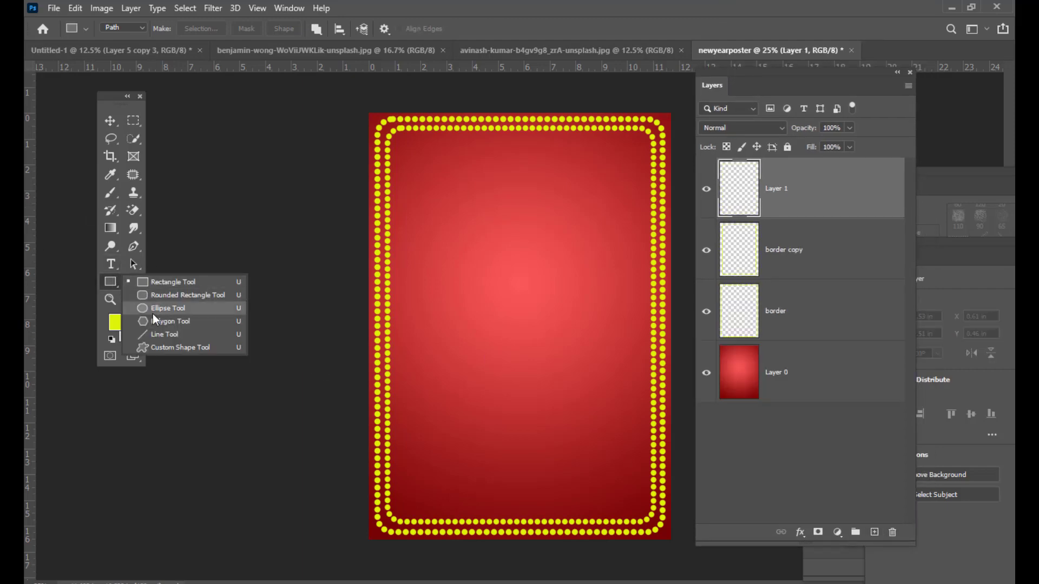
{"action": "key", "text": "shift+u"}
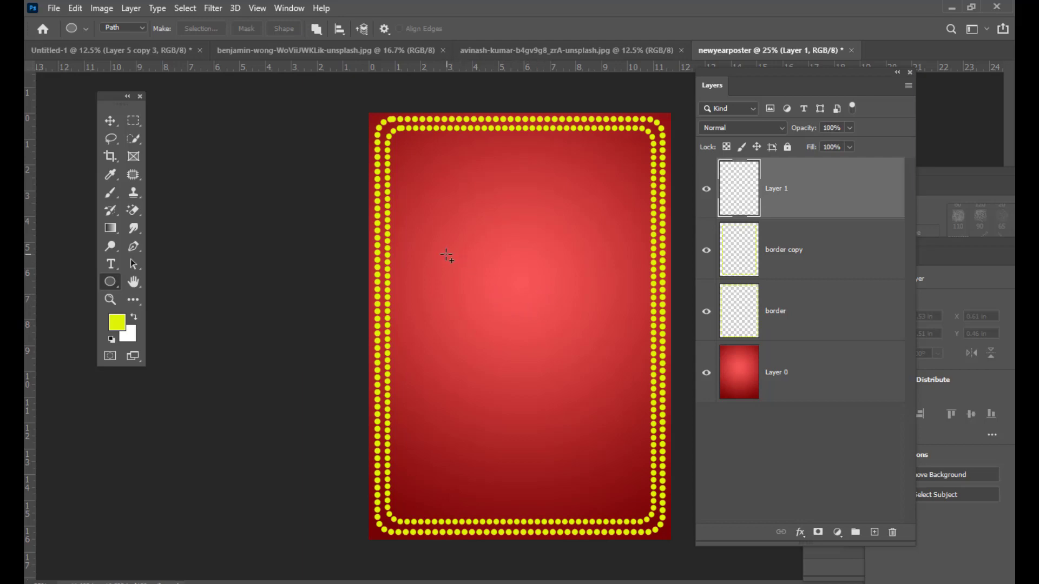
{"action": "left_click_drag", "start_coordinate": [437, 252], "coordinate": [667, 427]}
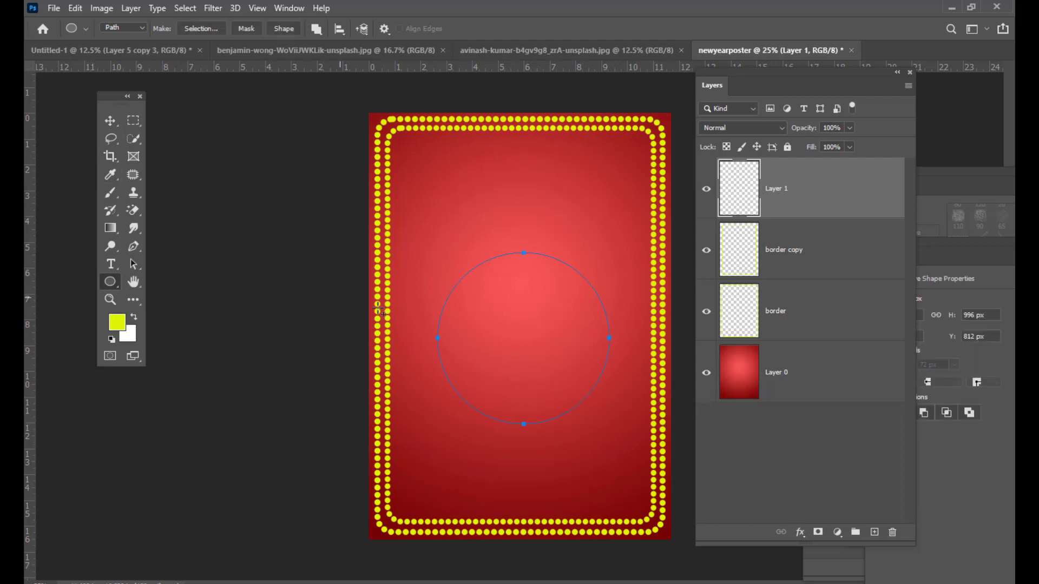
{"action": "key", "text": "ctrl+t"}
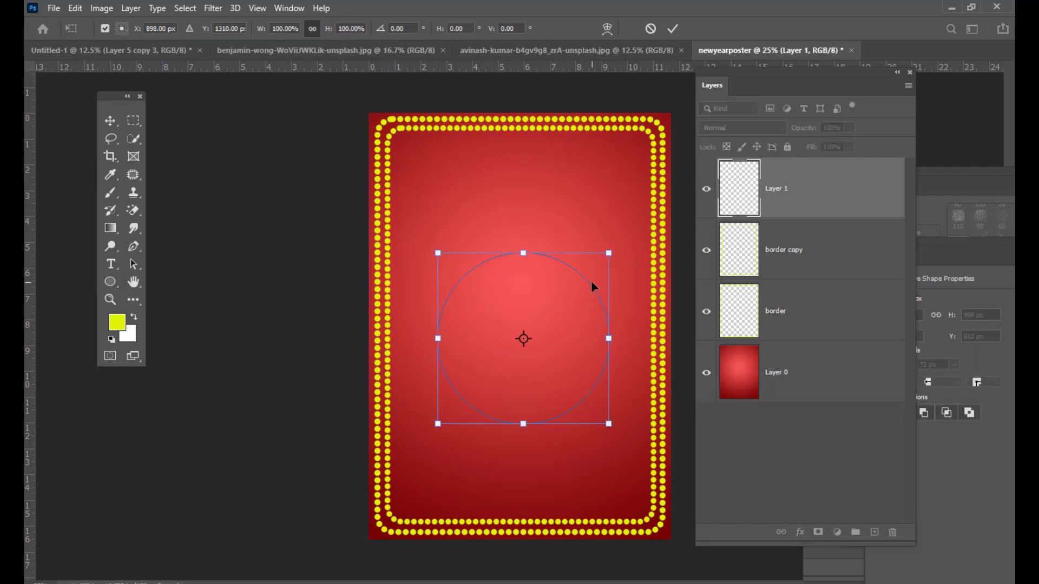
{"action": "left_click_drag", "start_coordinate": [585, 281], "coordinate": [580, 274]}
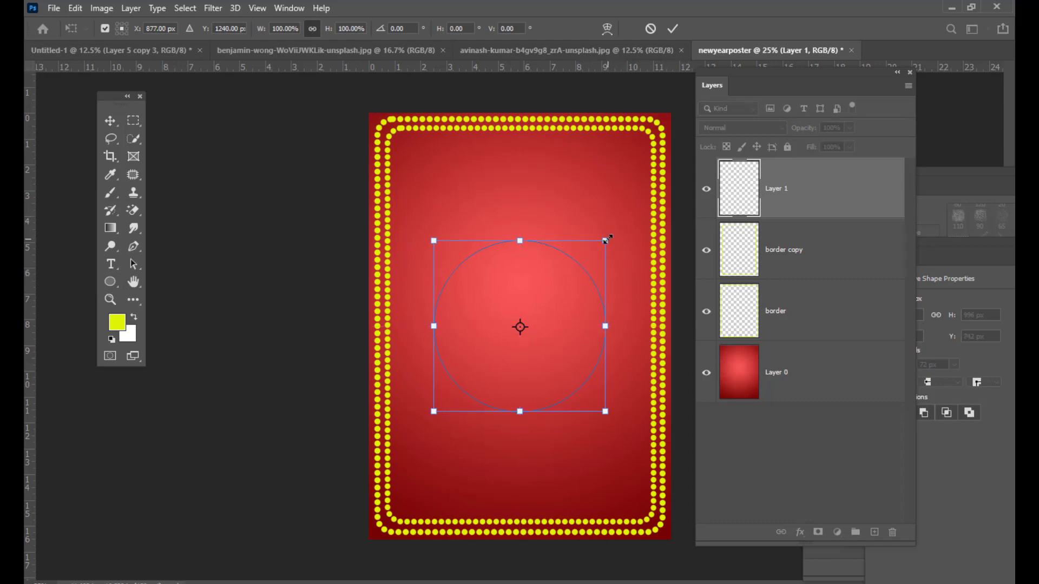
{"action": "left_click_drag", "start_coordinate": [606, 239], "coordinate": [613, 232]}
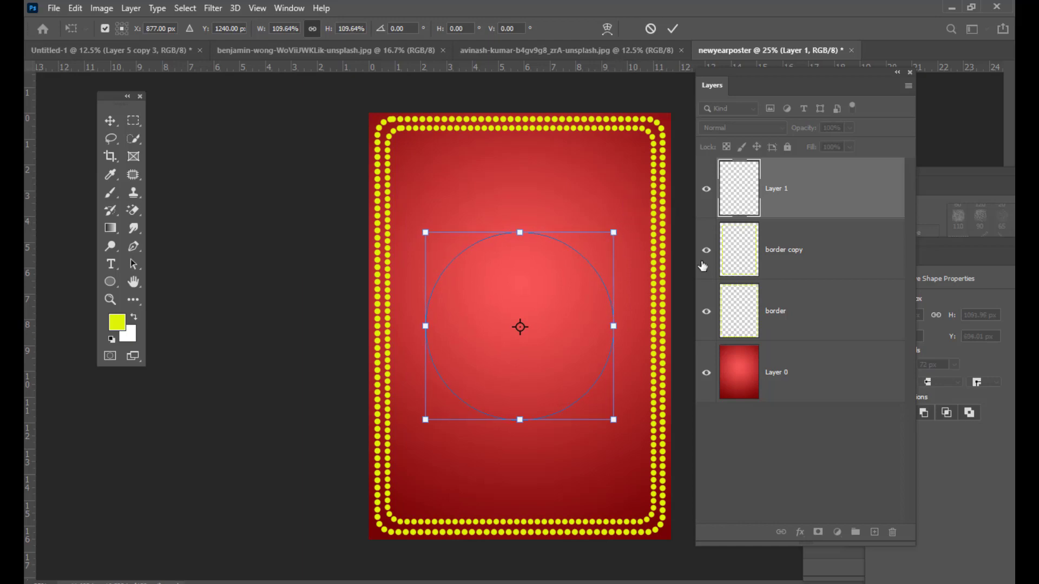
{"action": "key", "text": "Return"}
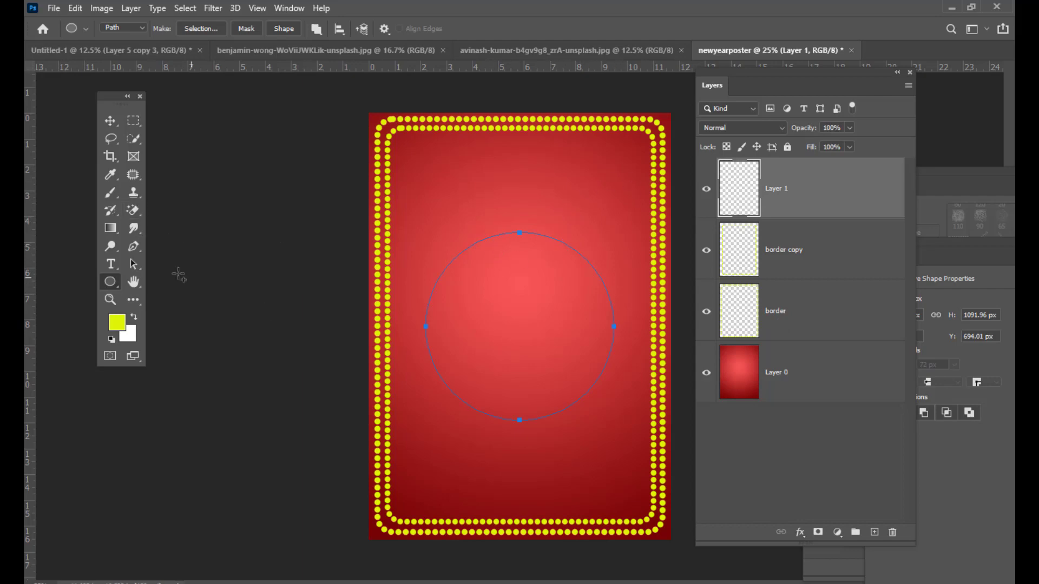
- Stroke the circular path on Layer 1 using the Brush tool with Simulate Pressure off
{"action": "left_click", "coordinate": [135, 249]}
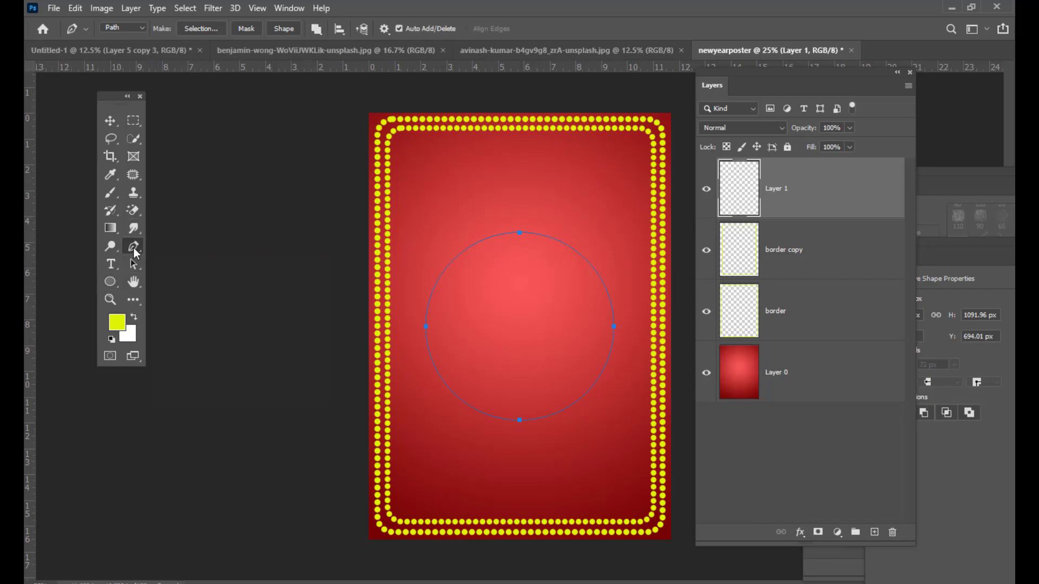
{"action": "right_click", "coordinate": [522, 238]}
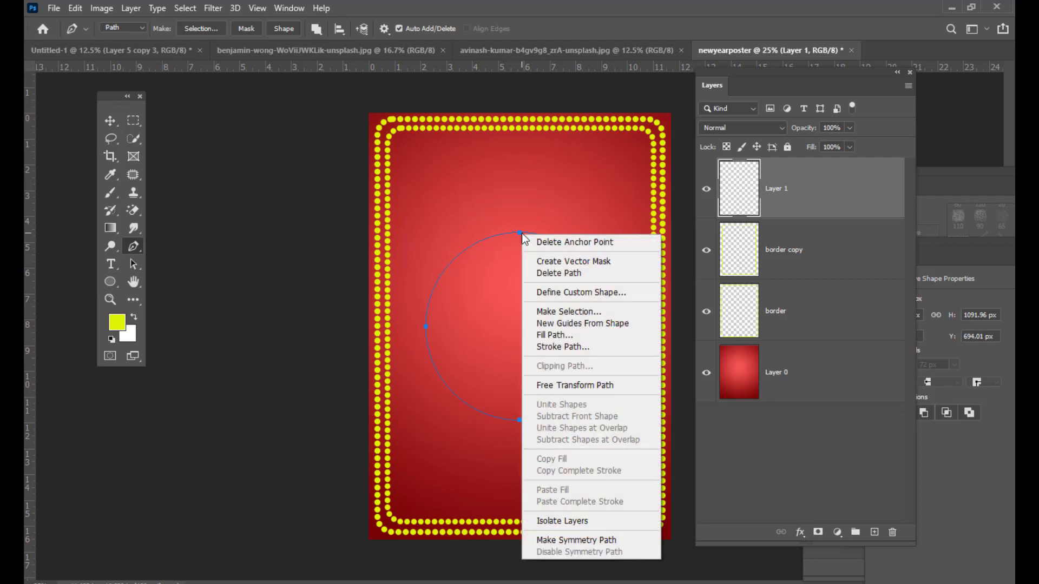
{"action": "left_click", "coordinate": [589, 346]}
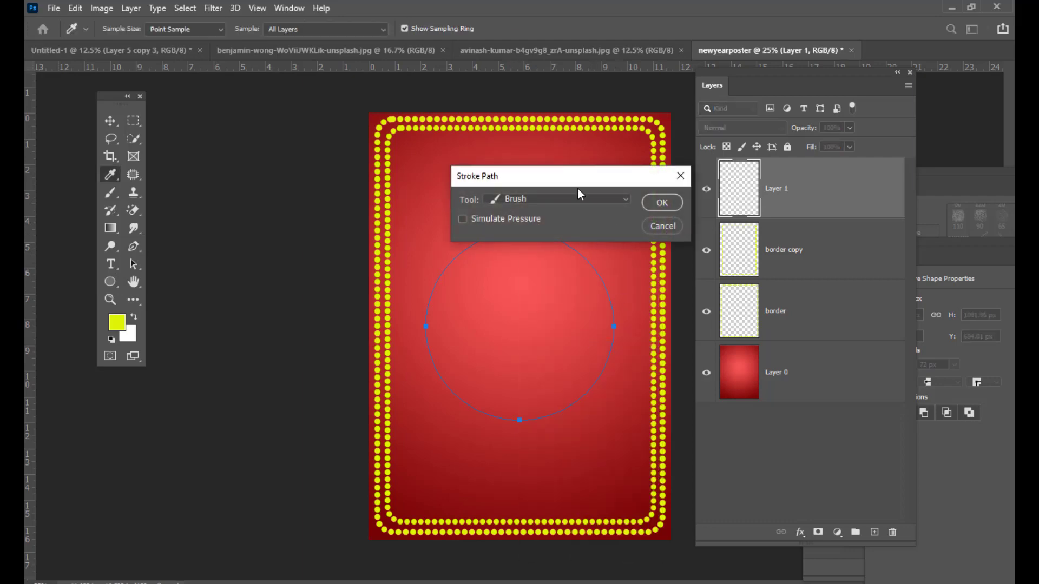
{"action": "left_click_drag", "start_coordinate": [559, 172], "coordinate": [591, 124]}
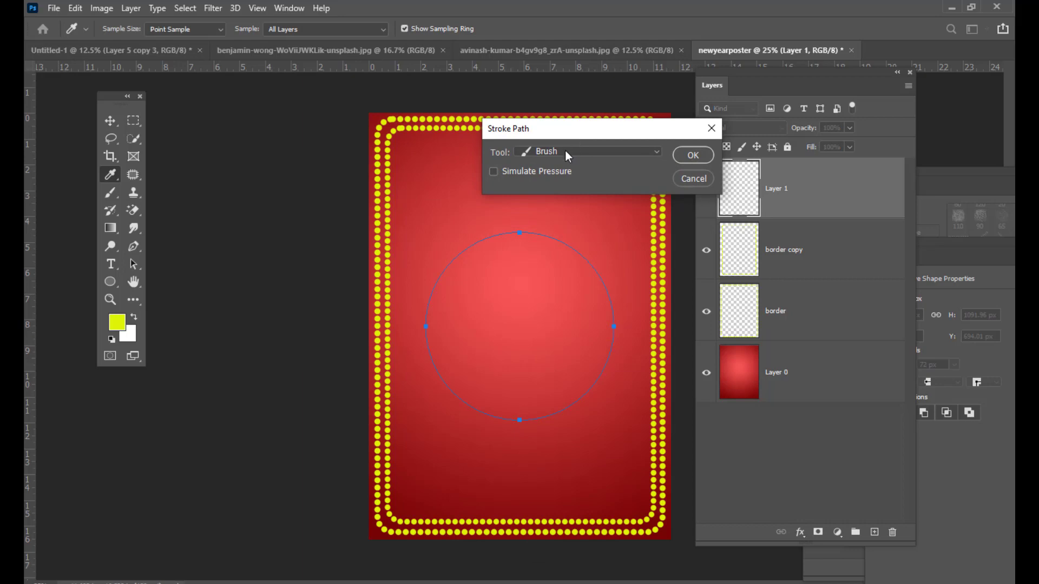
{"action": "left_click", "coordinate": [695, 156]}
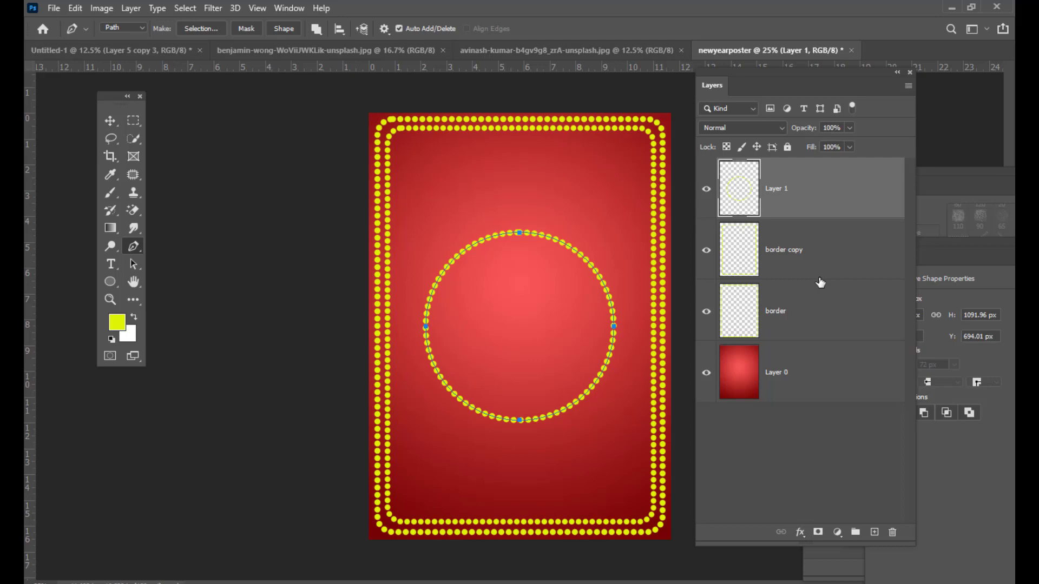
- Show the document's paths and delete the circle's work path
{"action": "mouse_move", "coordinate": [796, 70]}
{"action": "left_mouse_down"}
{"action": "mouse_move", "coordinate": [782, 76]}
{"action": "mouse_move", "coordinate": [774, 138]}
{"action": "mouse_move", "coordinate": [763, 122]}
{"action": "mouse_move", "coordinate": [725, 274]}
{"action": "left_mouse_up"}
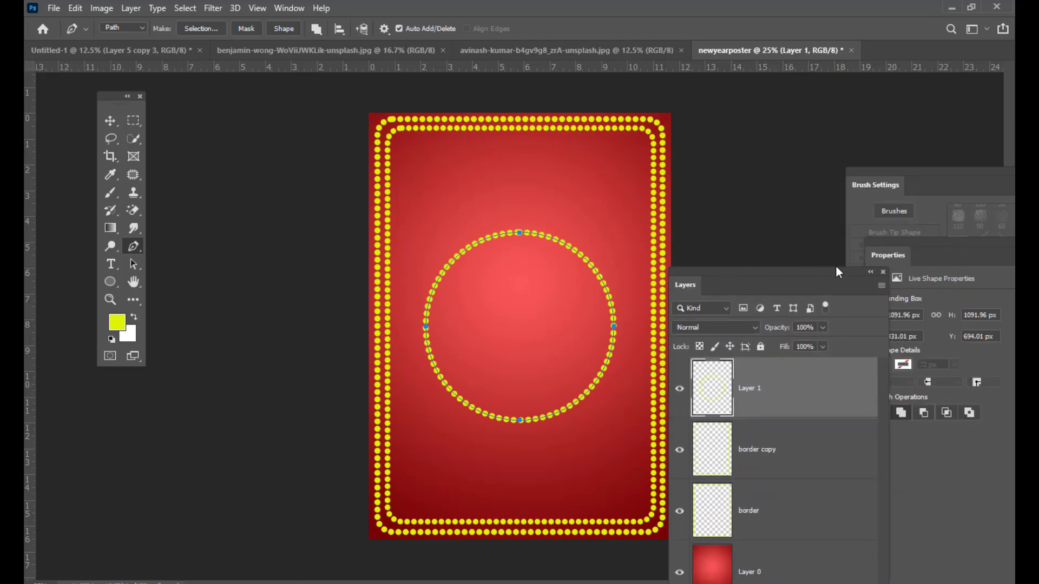
{"action": "left_click_drag", "start_coordinate": [809, 272], "coordinate": [776, 137]}
{"action": "right_click", "coordinate": [794, 177]}
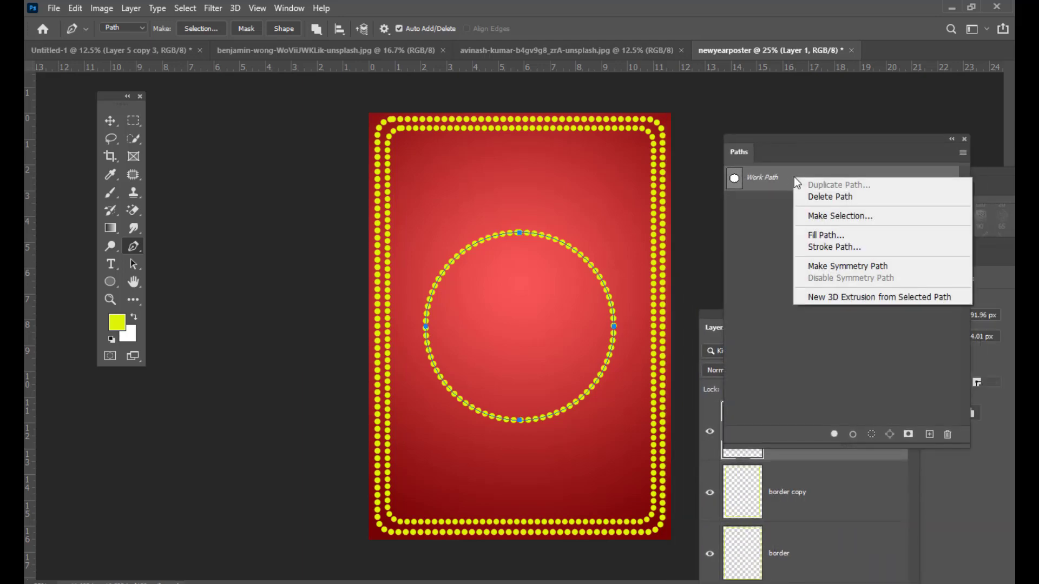
{"action": "left_click", "coordinate": [770, 137]}
{"action": "right_click", "coordinate": [787, 173]}
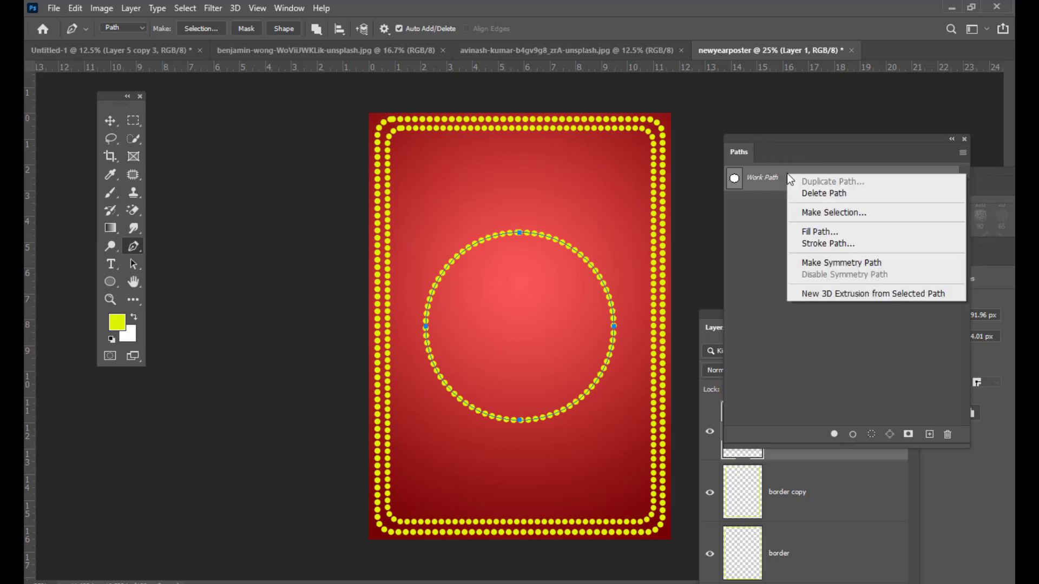
{"action": "left_click", "coordinate": [833, 193]}
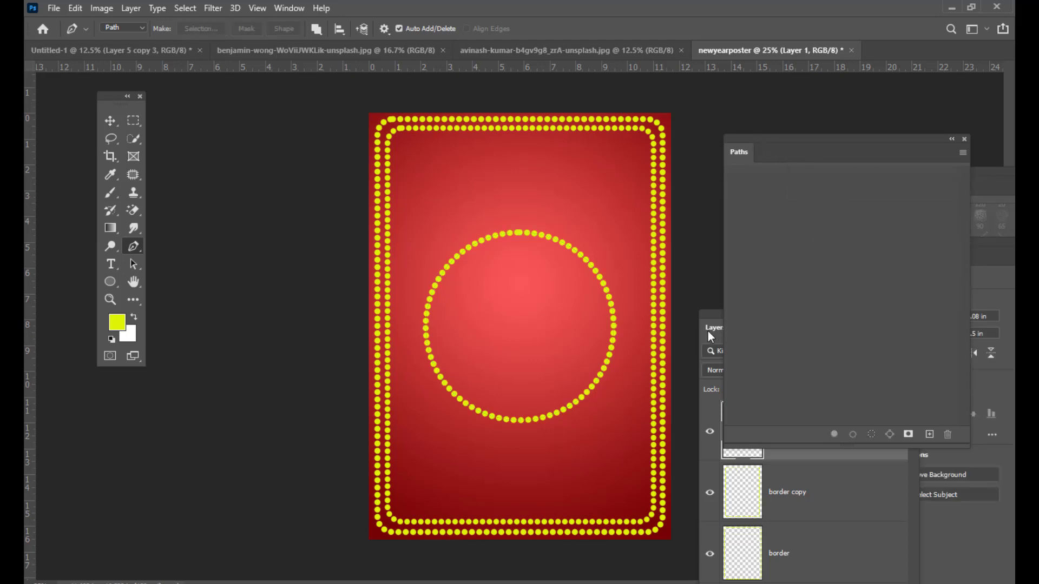
- Duplicate the dotted circle on Layer 1 and scale the copy to about 111% around its centre as a second ring
{"action": "left_click_drag", "start_coordinate": [705, 314], "coordinate": [674, 137]}
{"action": "left_click_drag", "start_coordinate": [689, 153], "coordinate": [710, 113]}
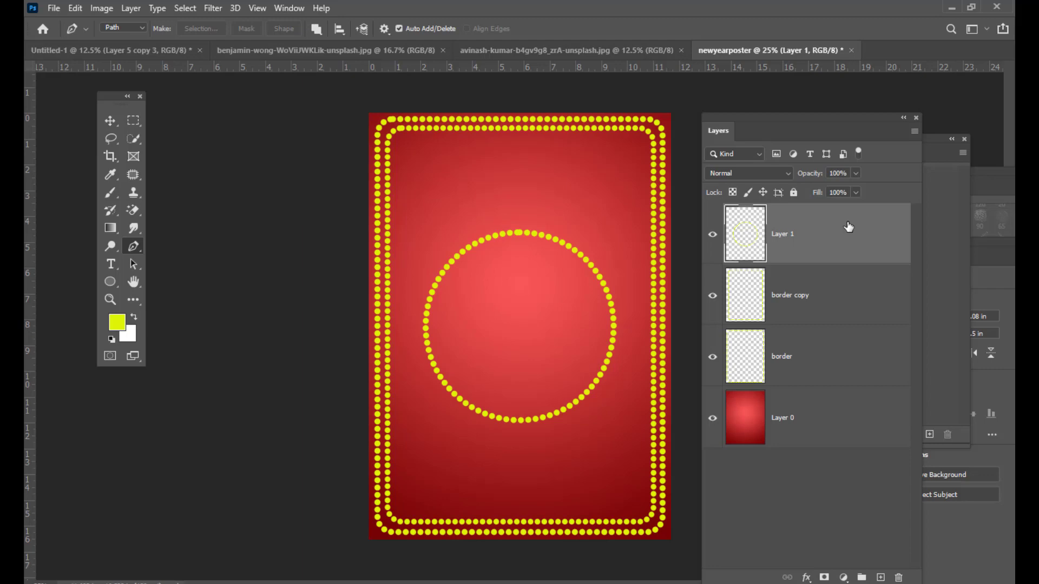
{"action": "key", "text": "ctrl+j"}
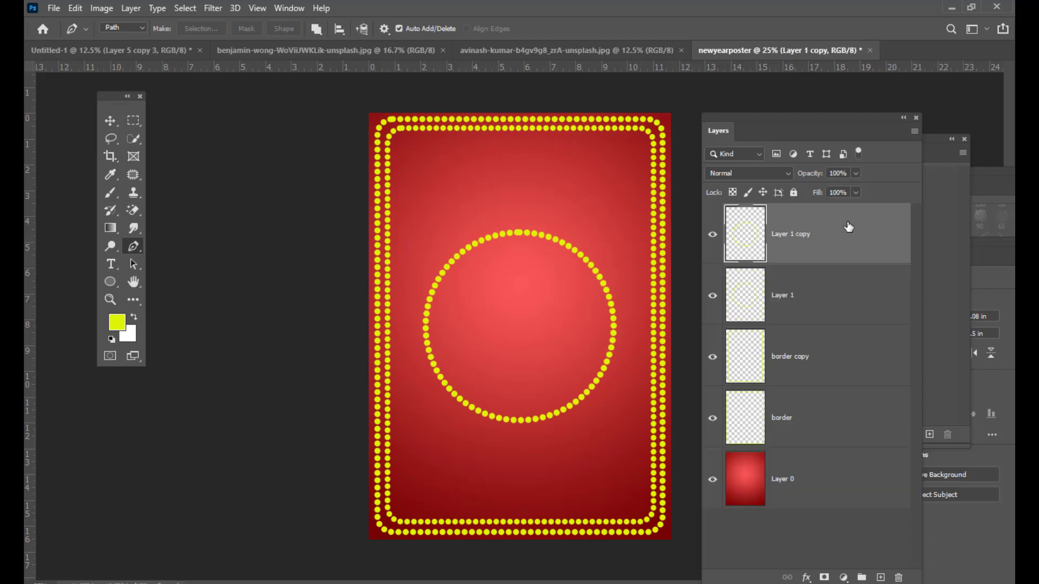
{"action": "key", "text": "ctrl+t"}
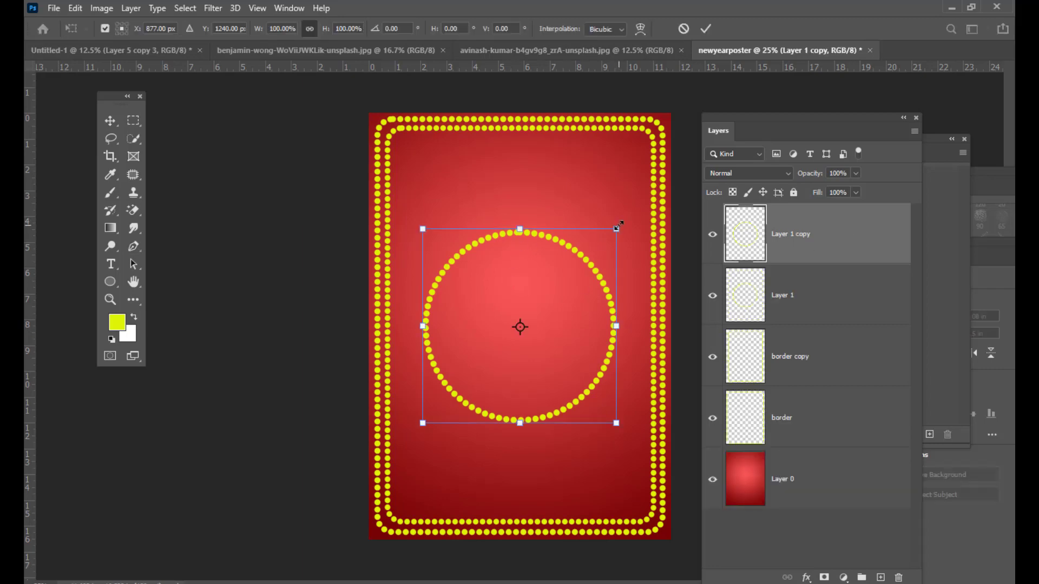
{"action": "left_click_drag", "start_coordinate": [618, 225], "coordinate": [631, 216]}
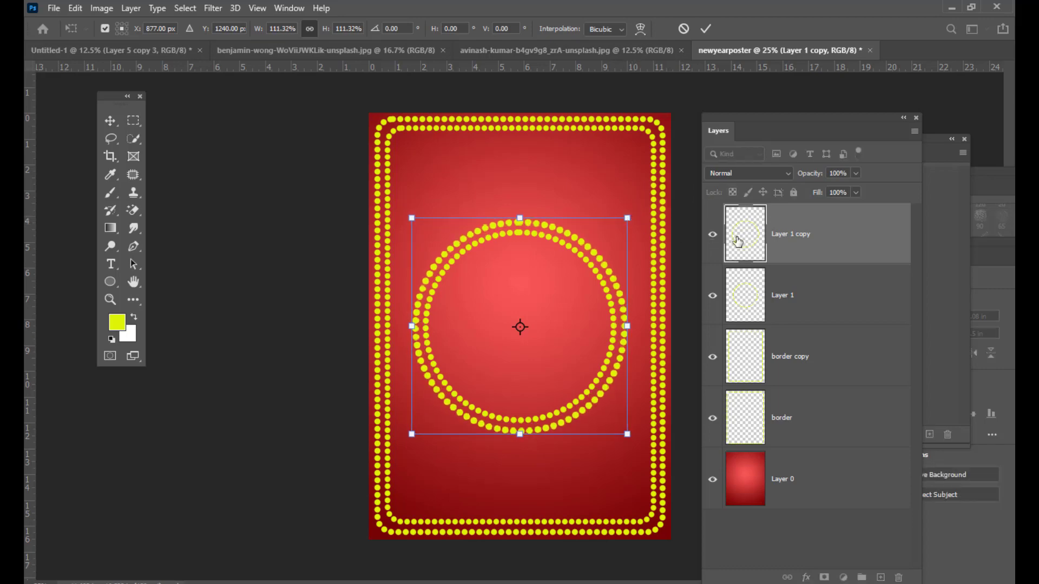
{"action": "key", "text": "Return"}
{"action": "key", "text": "p"}
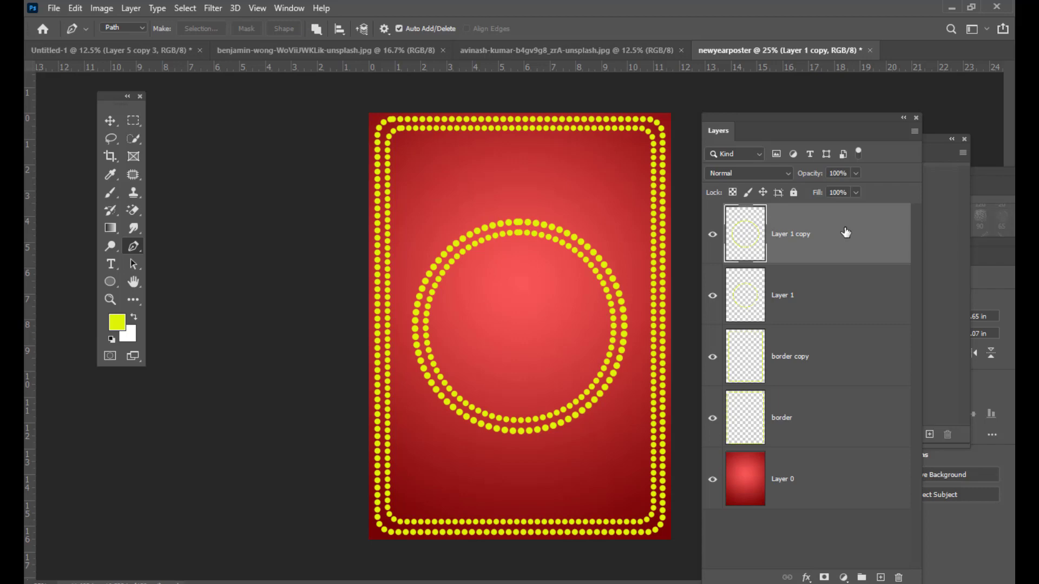
- Duplicate the second dotted ring and scale the copy to about 111% around its centre as a third ring
{"action": "key", "text": "ctrl+j"}
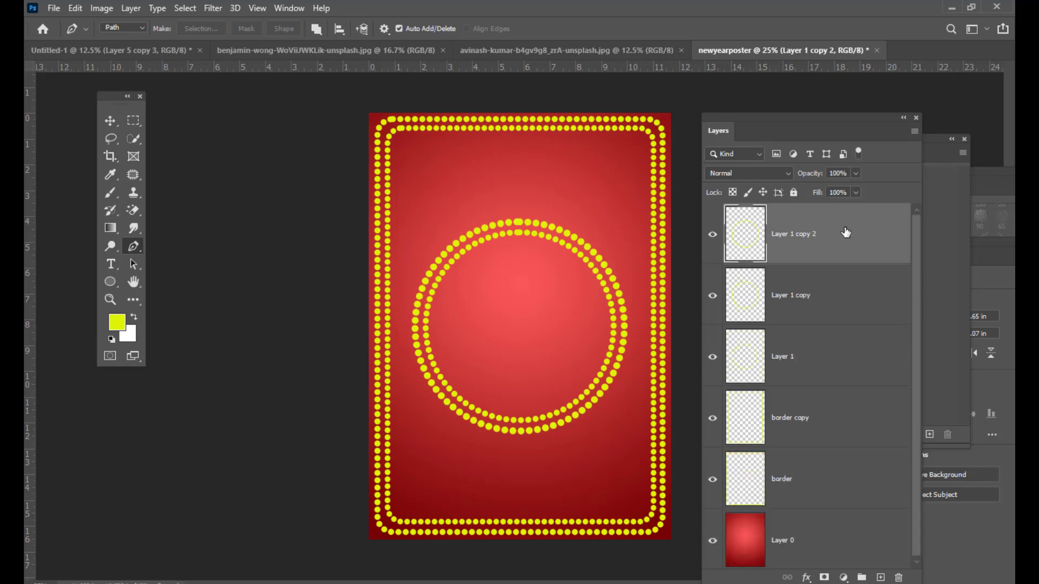
{"action": "key", "text": "ctrl+t"}
{"action": "left_click_drag", "start_coordinate": [629, 217], "coordinate": [640, 206]}
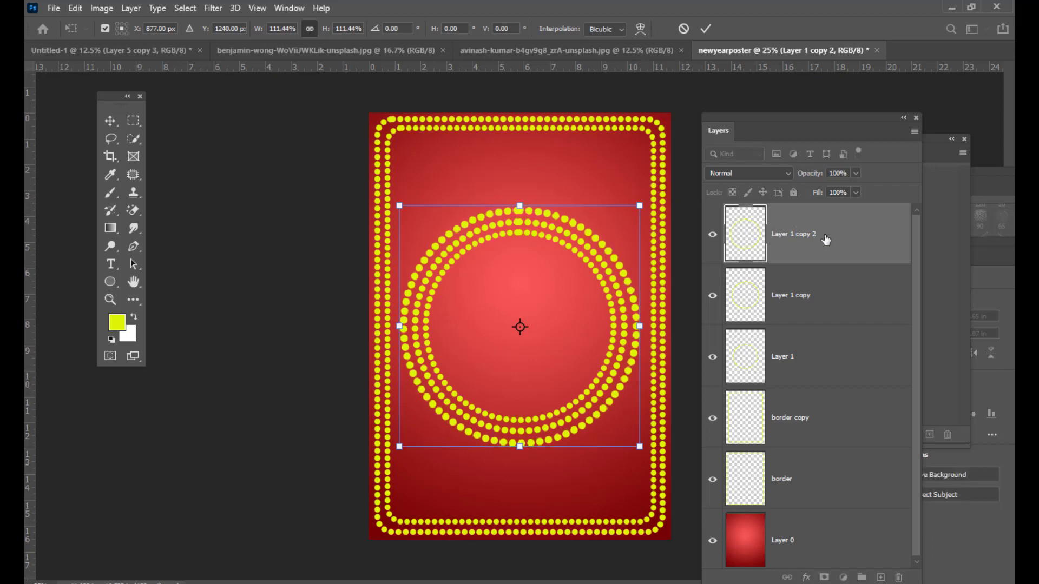
{"action": "key", "text": "Return"}
{"action": "key", "text": "p"}
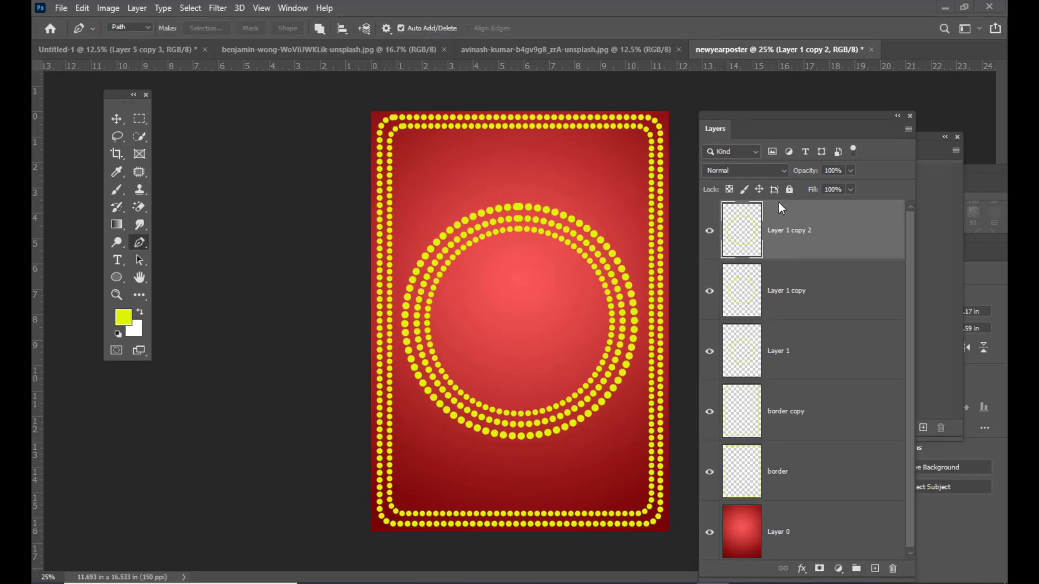
- Shrink the third dotted ring to about 99% around its centre to even out the ring spacing
{"action": "left_click_drag", "start_coordinate": [749, 124], "coordinate": [749, 108]}
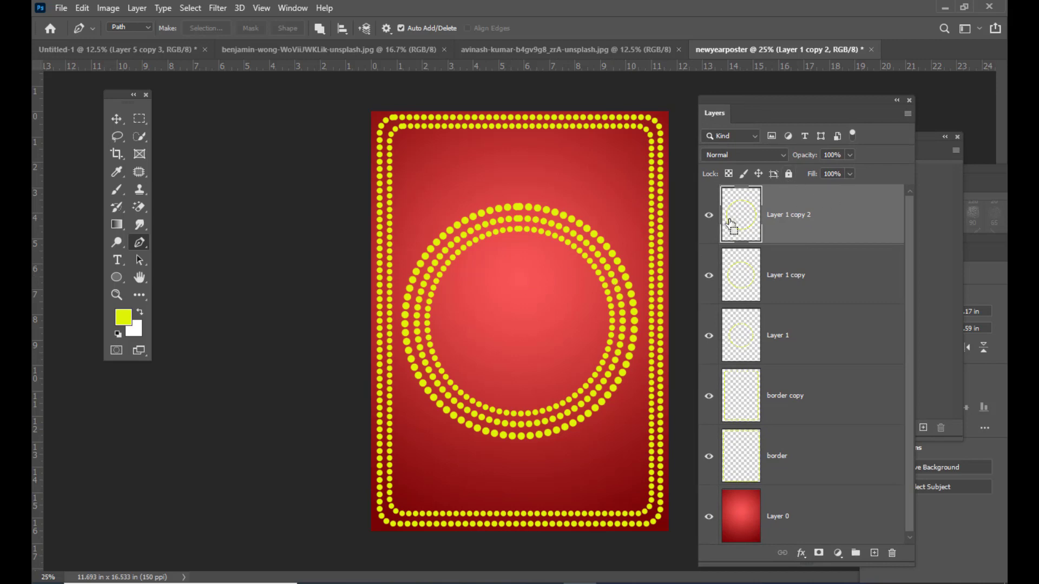
{"action": "key", "text": "ctrl+t"}
{"action": "left_click_drag", "start_coordinate": [638, 202], "coordinate": [635, 201]}
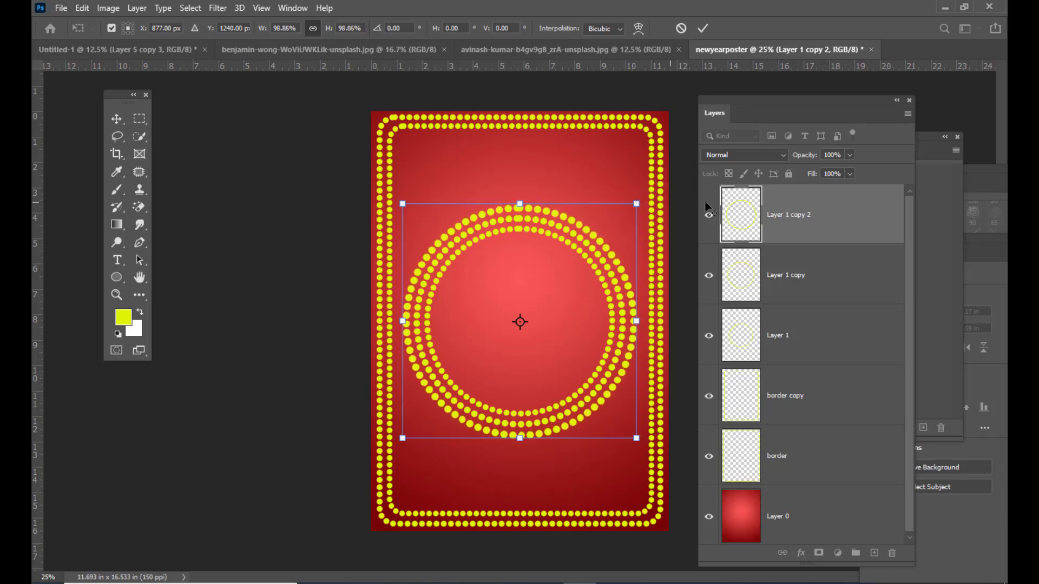
{"action": "key", "text": "Return"}
{"action": "key", "text": "p"}
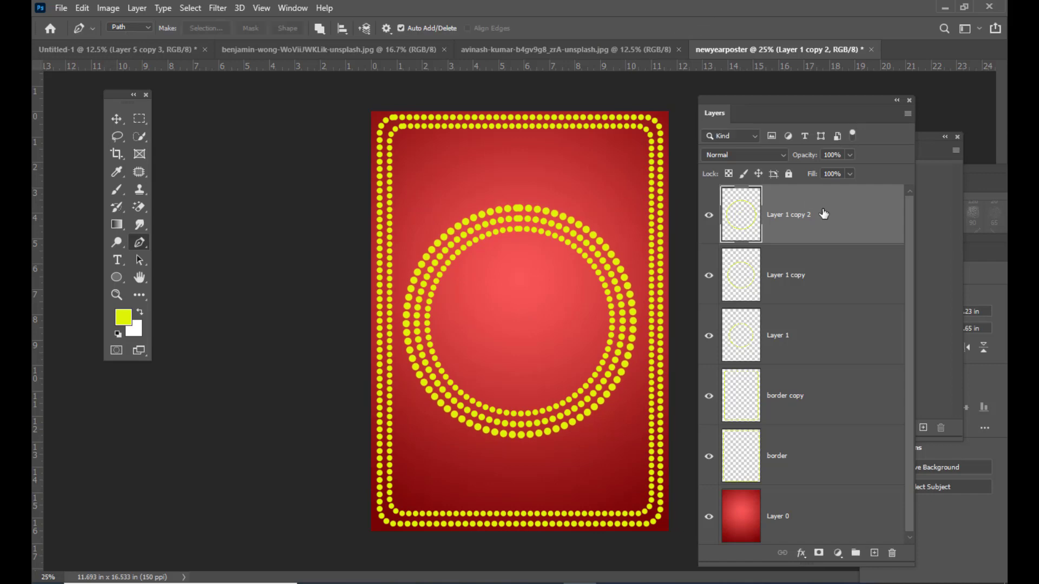
- Duplicate the third dotted ring and scale the copy to about 110% around its centre as a fourth ring
{"action": "key", "text": "ctrl+j"}
{"action": "key", "text": "ctrl+t"}
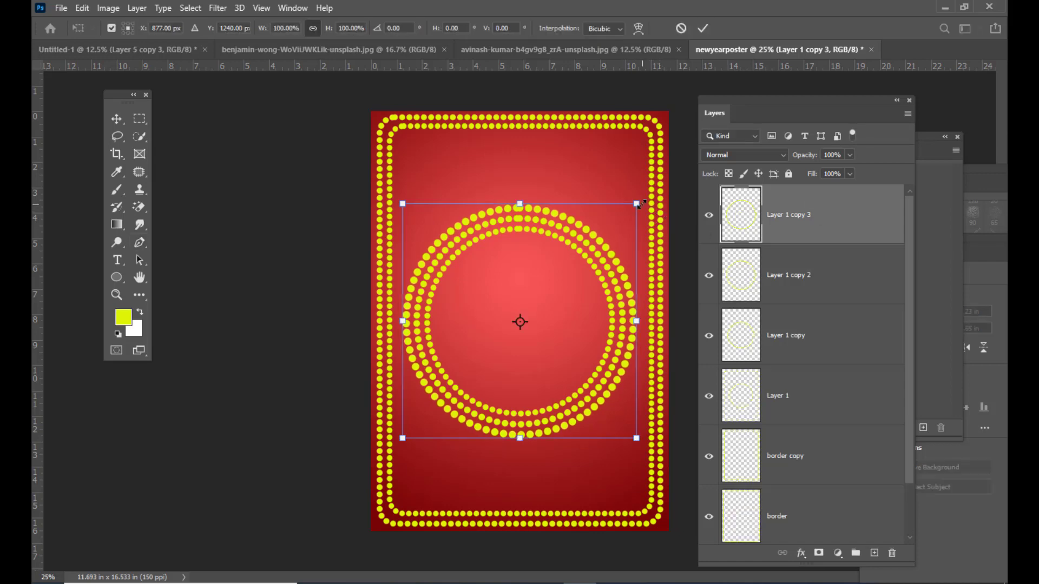
{"action": "left_click_drag", "start_coordinate": [637, 203], "coordinate": [648, 192]}
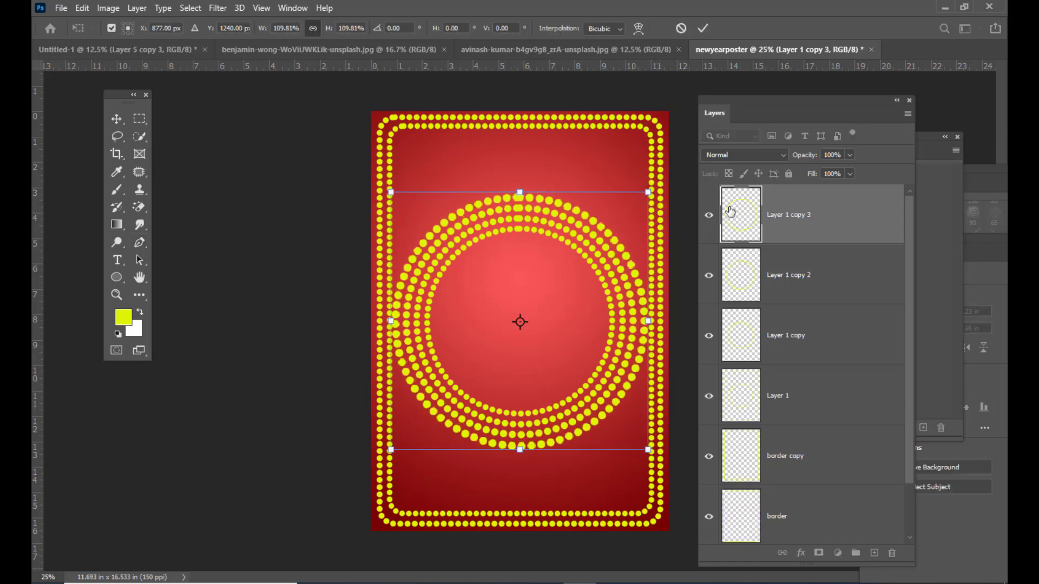
{"action": "key", "text": "Return"}
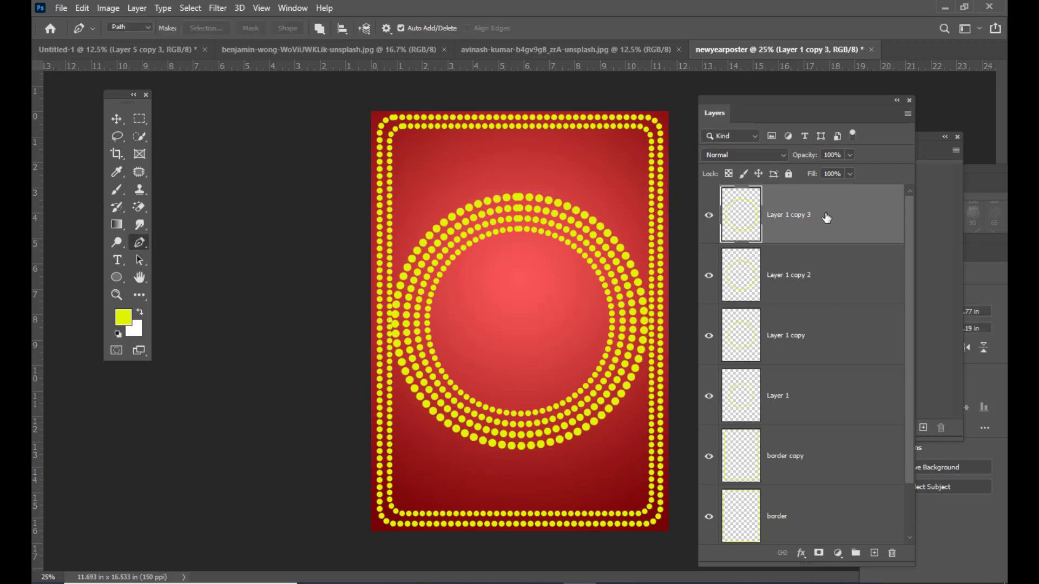
- Duplicate the fourth dotted ring and scale the copy to about 110% around its centre as a fifth, outermost ring
{"action": "key", "text": "ctrl+j"}
{"action": "key", "text": "ctrl+t"}
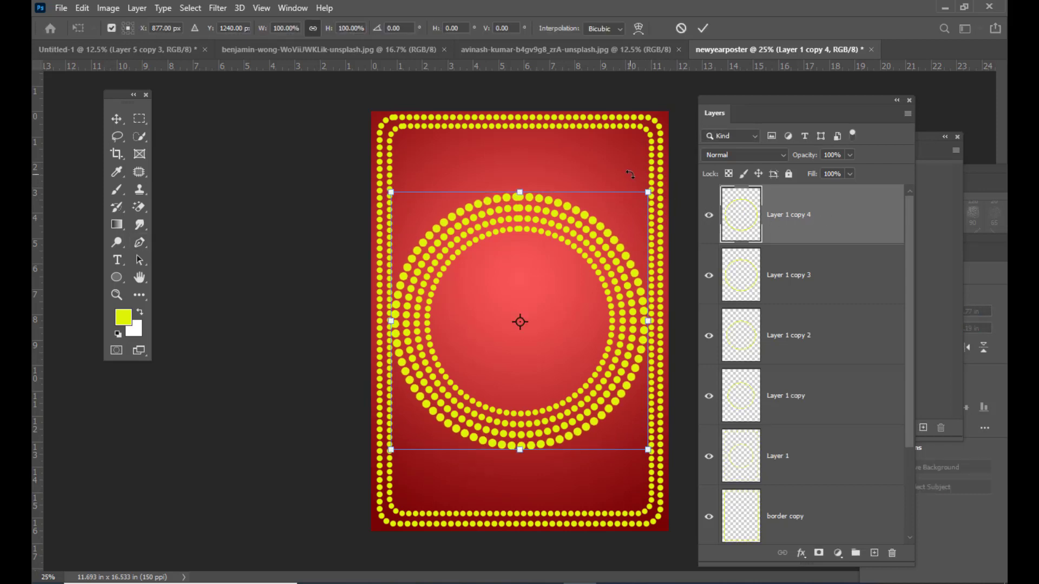
{"action": "left_click_drag", "start_coordinate": [651, 187], "coordinate": [659, 175]}
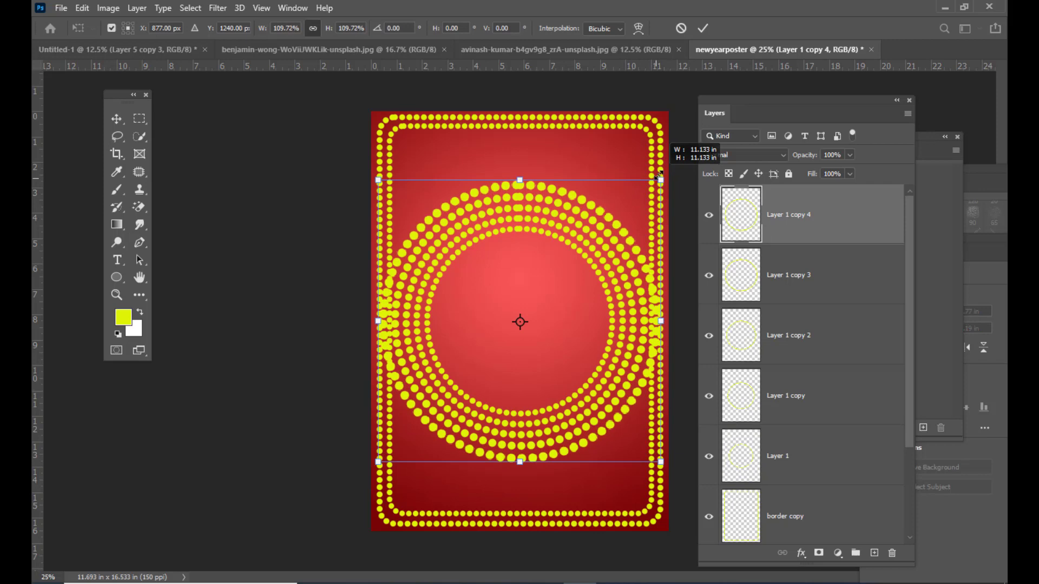
{"action": "key", "text": "Return"}
{"action": "key", "text": "p"}
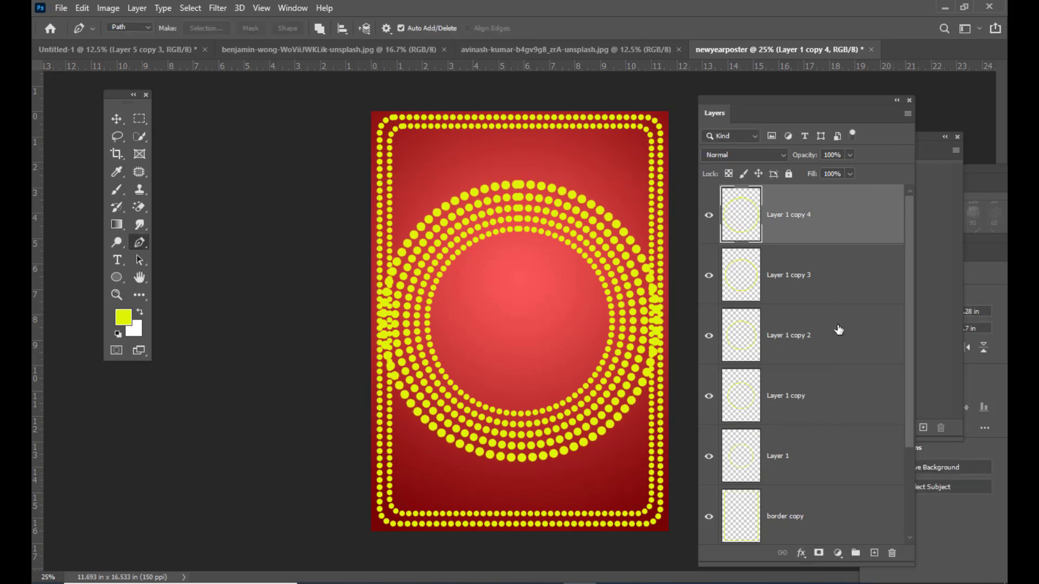
- Merge all five concentric dotted ring layers into a single layer
{"action": "scroll", "coordinate": [844, 320], "scroll_direction": "down", "scroll_amount": 2}
{"action": "scroll", "coordinate": [845, 319], "scroll_direction": "up", "scroll_amount": 2}
{"action": "scroll", "coordinate": [845, 319], "scroll_direction": "down", "scroll_amount": 1}
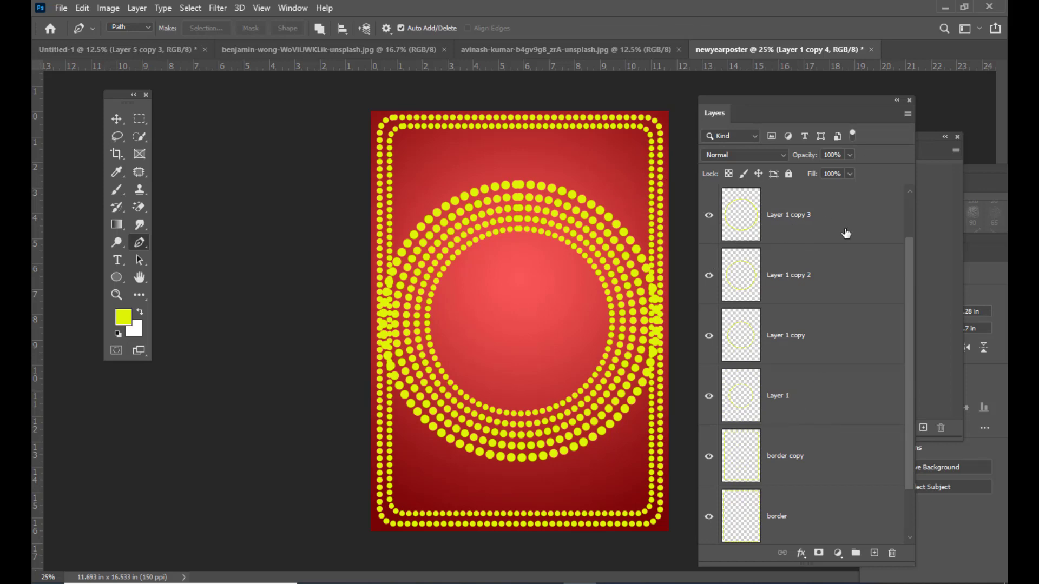
{"action": "left_click", "coordinate": [833, 208]}
{"action": "scroll", "coordinate": [859, 277], "scroll_direction": "down", "scroll_amount": 1}
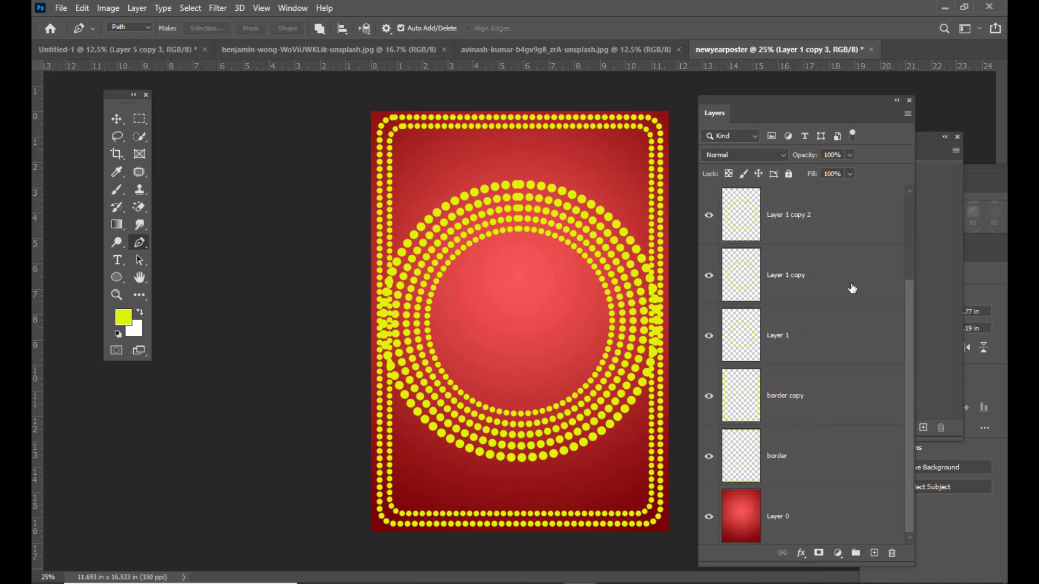
{"action": "left_click", "coordinate": [832, 335], "text": "shift"}
{"action": "scroll", "coordinate": [844, 329], "scroll_direction": "up", "scroll_amount": 2}
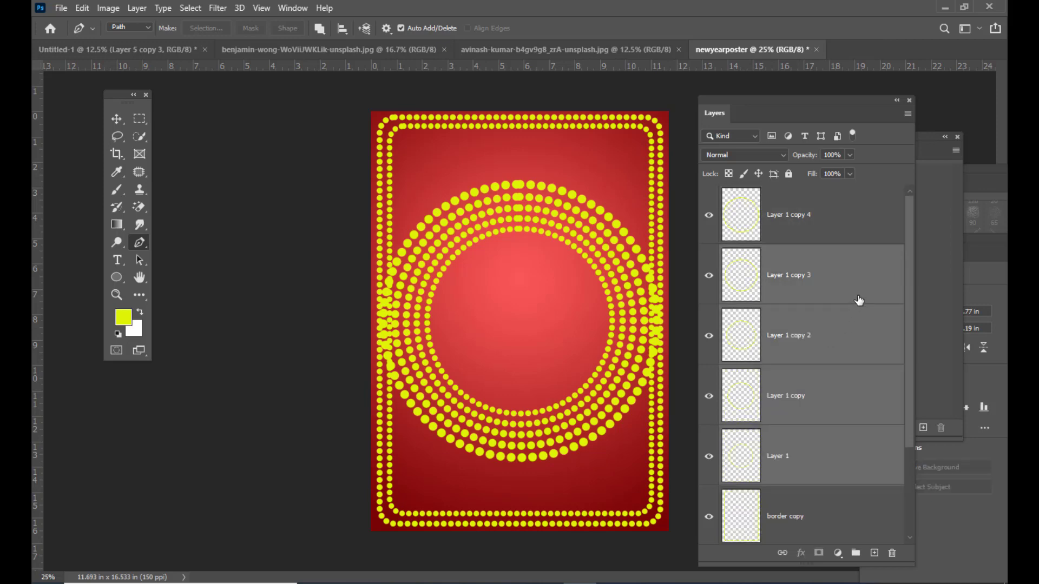
{"action": "left_click", "coordinate": [846, 211], "text": "shift"}
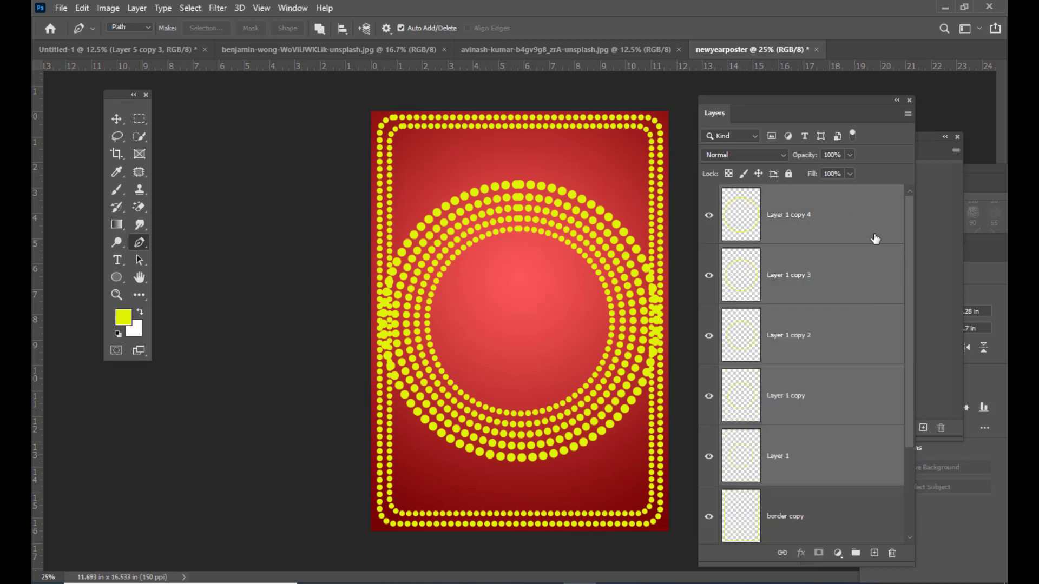
{"action": "key", "text": "ctrl+e"}
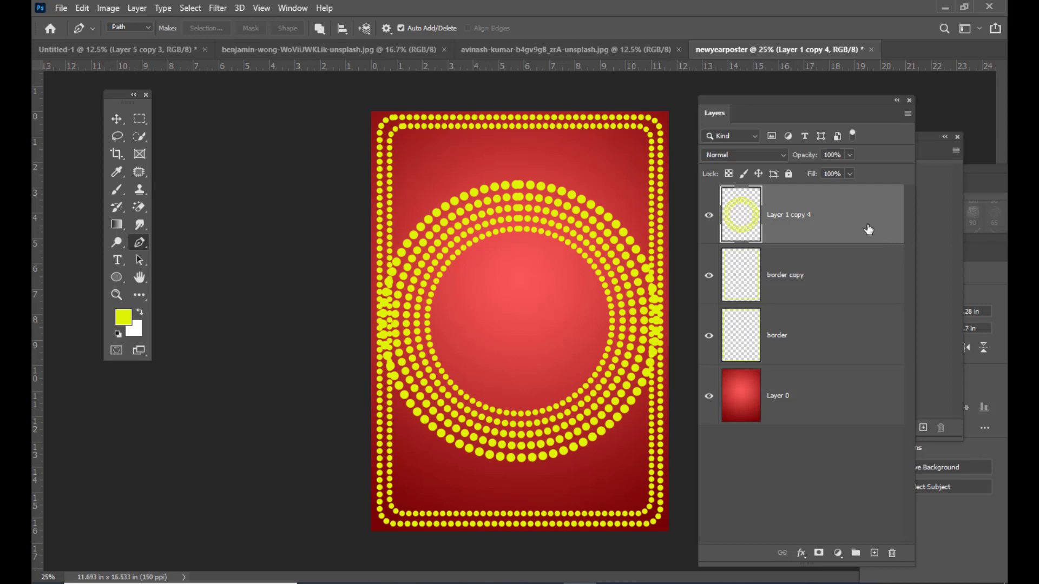
- Duplicate the merged dotted rings and scale the copy to about 161% around its centre so it spreads past the poster's sides
{"action": "key", "text": "ctrl+j"}
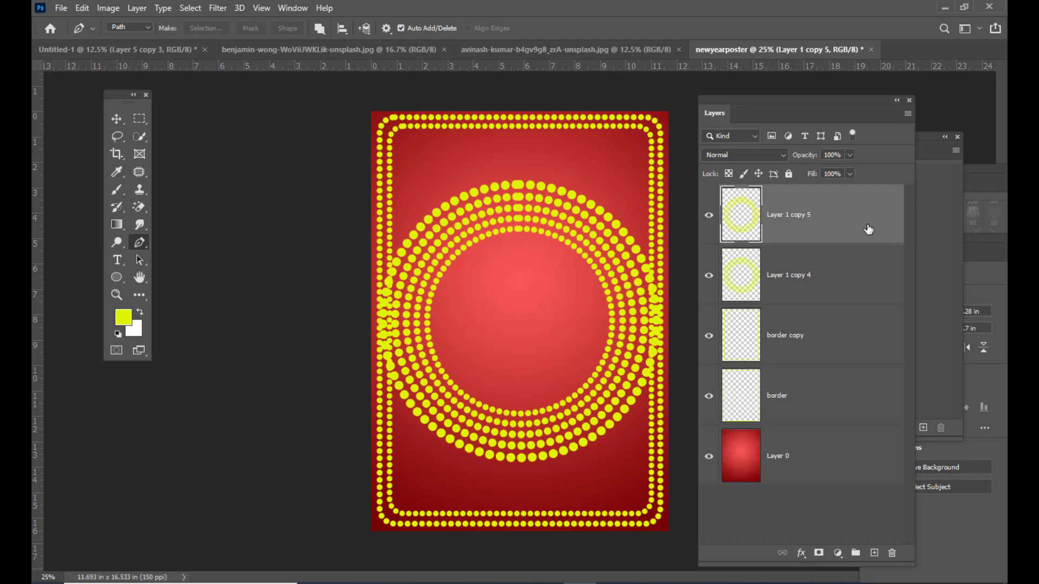
{"action": "key", "text": "ctrl+t"}
{"action": "left_click_drag", "start_coordinate": [661, 179], "coordinate": [729, 73]}
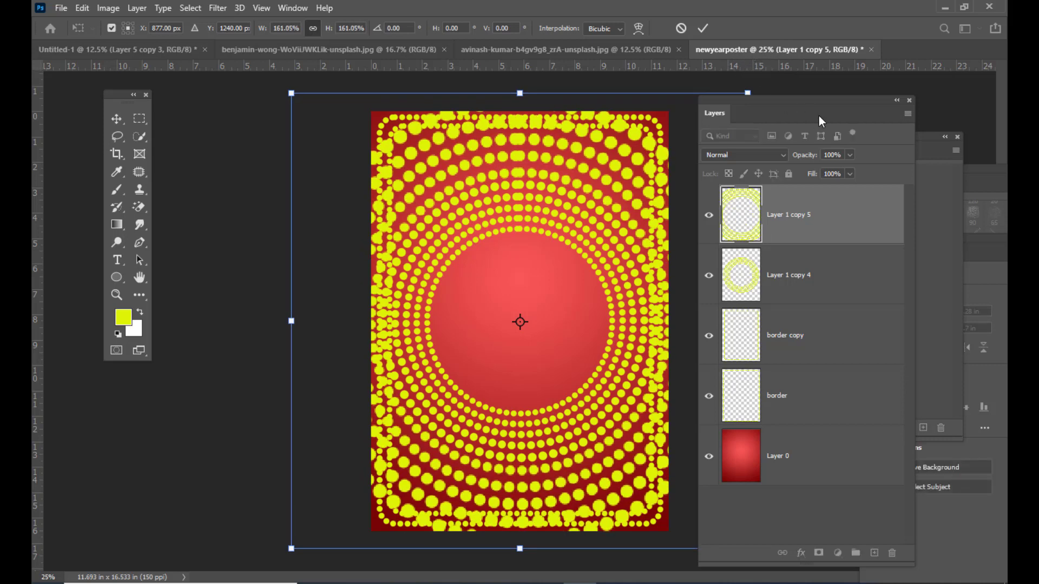
{"action": "key", "text": "Return"}
{"action": "key", "text": "p"}
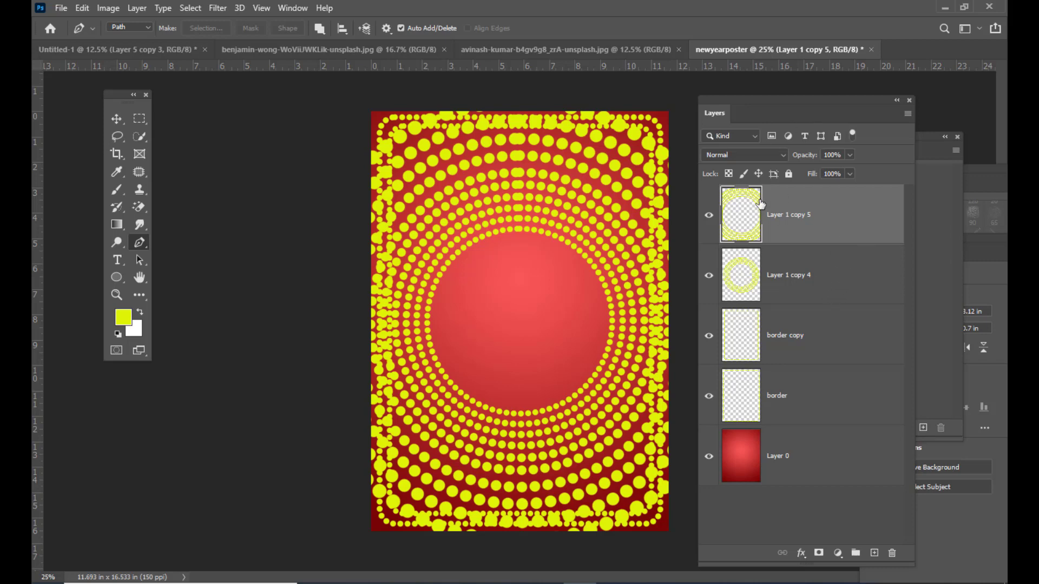
- Merge the two ring layers and apply a Radial Blur with amount 66, Zoom method and Good quality
{"action": "left_click", "coordinate": [841, 275], "text": "shift"}
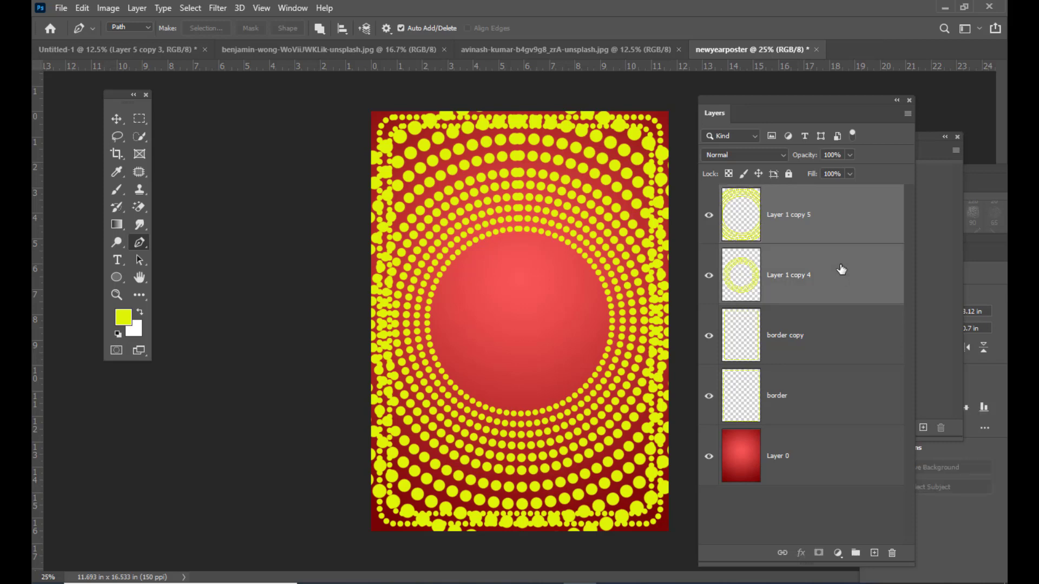
{"action": "key", "text": "ctrl+e"}
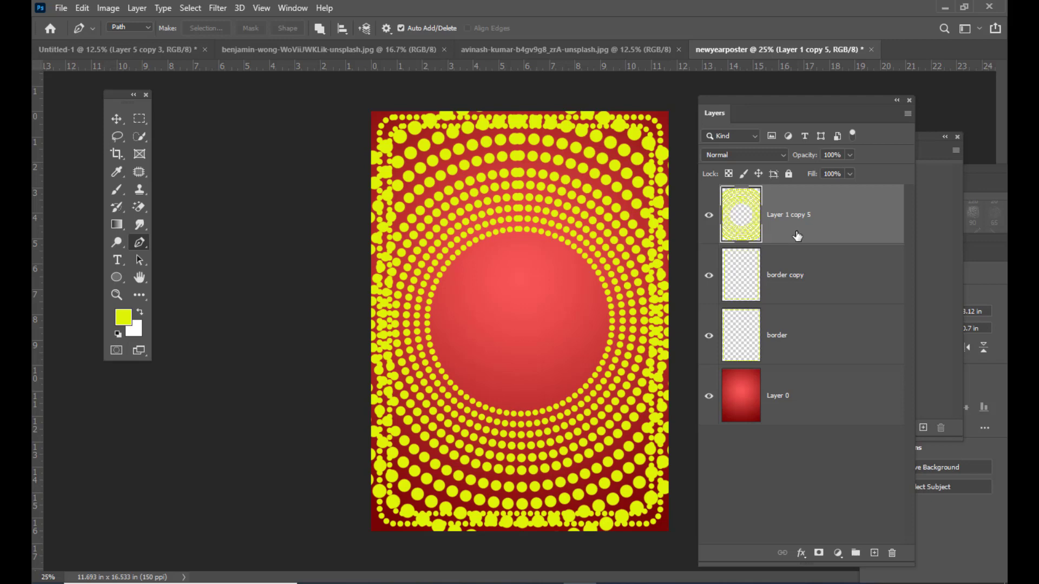
{"action": "left_click", "coordinate": [219, 8]}
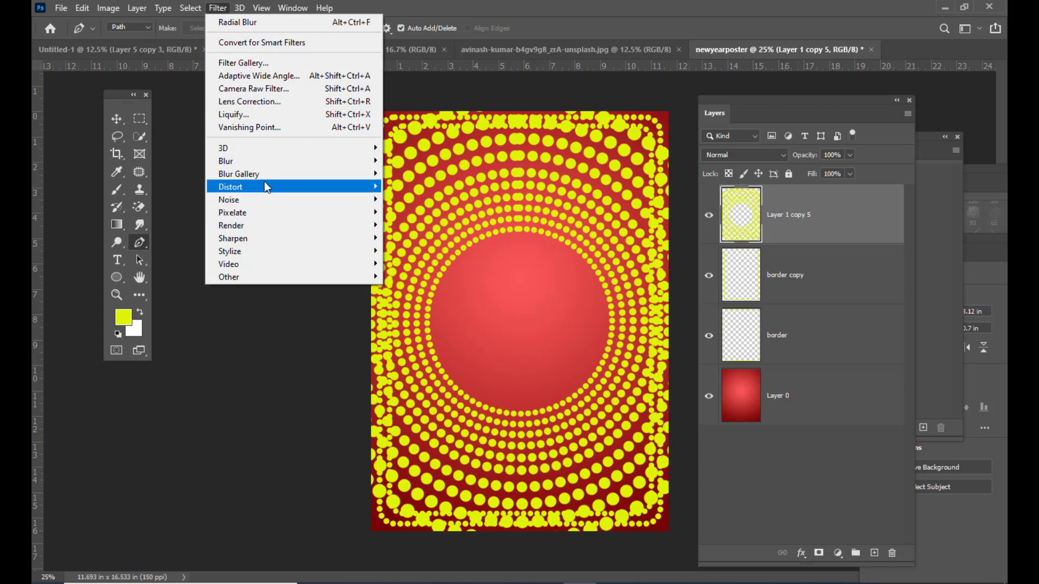
{"action": "mouse_move", "coordinate": [269, 168]}
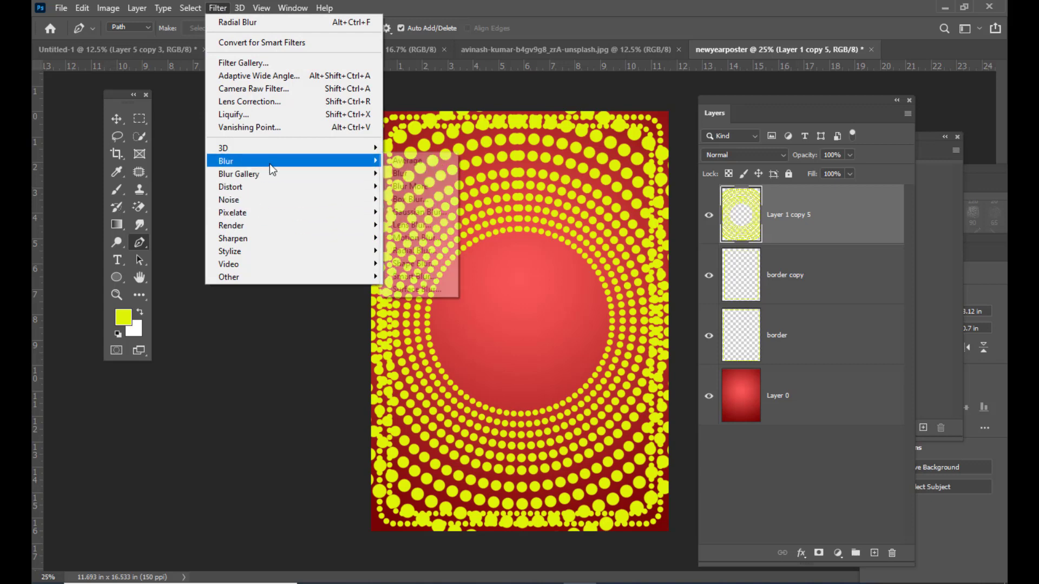
{"action": "left_click", "coordinate": [430, 251]}
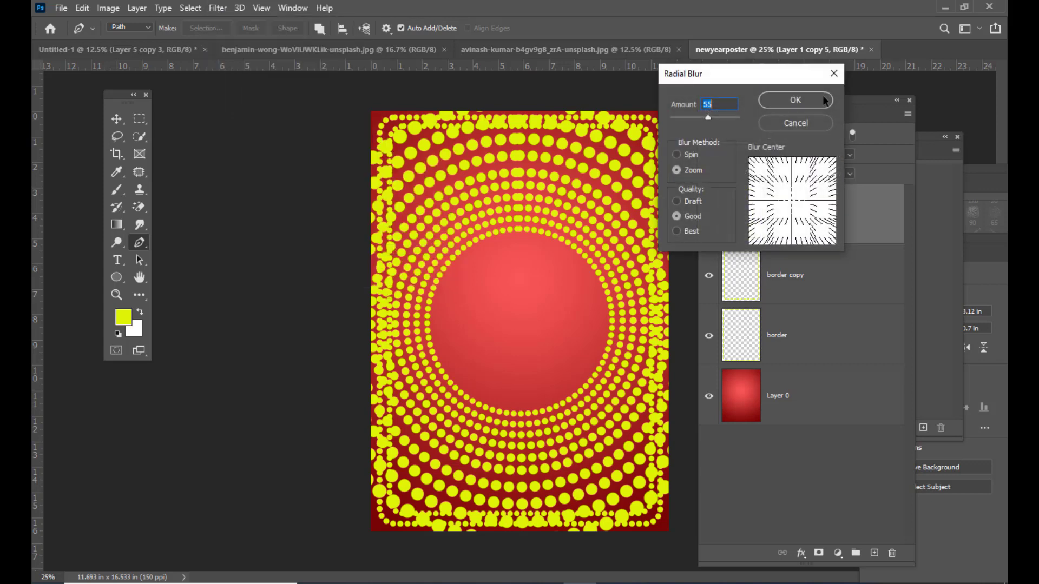
{"action": "mouse_move", "coordinate": [733, 77]}
{"action": "left_mouse_down"}
{"action": "mouse_move", "coordinate": [754, 72]}
{"action": "mouse_move", "coordinate": [718, 71]}
{"action": "left_mouse_up"}
{"action": "left_click_drag", "start_coordinate": [710, 124], "coordinate": [719, 125]}
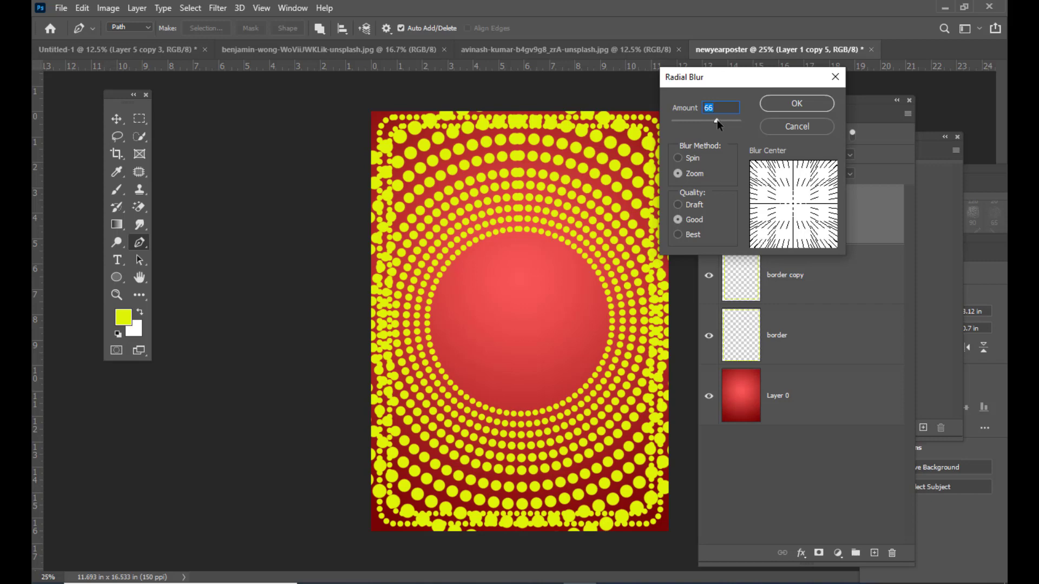
{"action": "left_click", "coordinate": [677, 174]}
{"action": "left_click", "coordinate": [796, 104]}
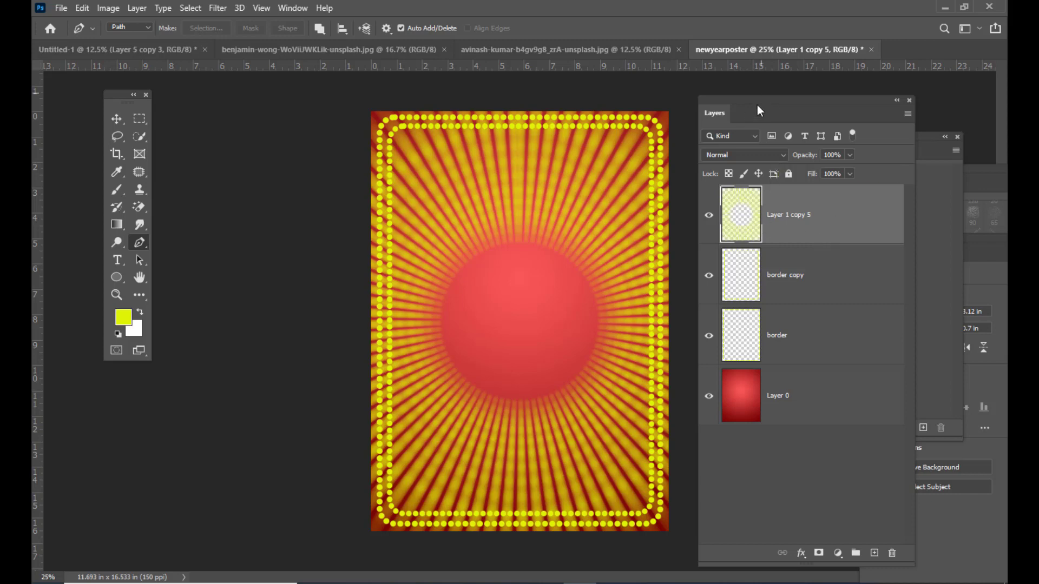
{"action": "left_click_drag", "start_coordinate": [741, 98], "coordinate": [739, 100]}
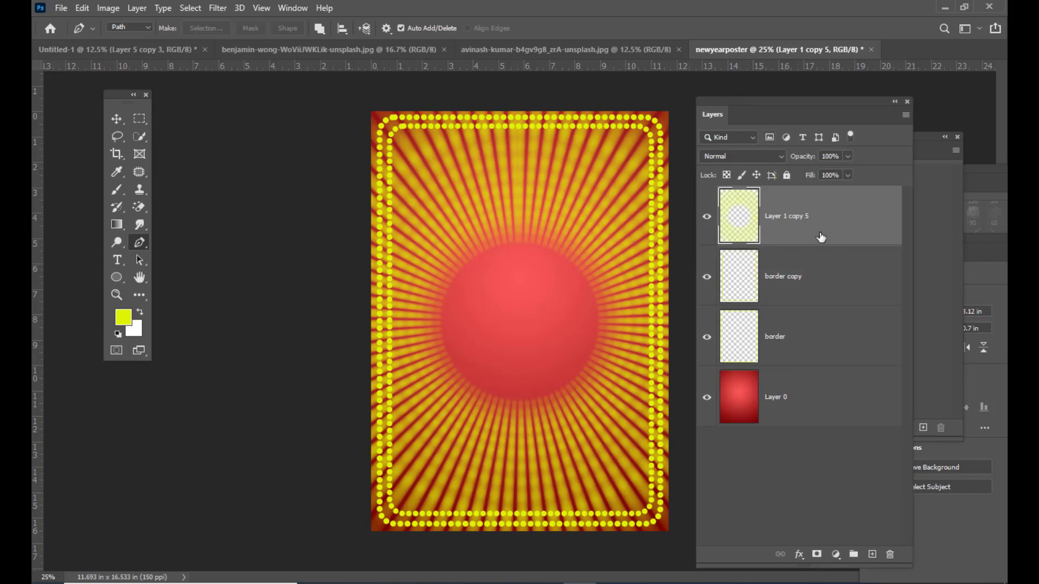
{"action": "key", "text": "ctrl+j"}
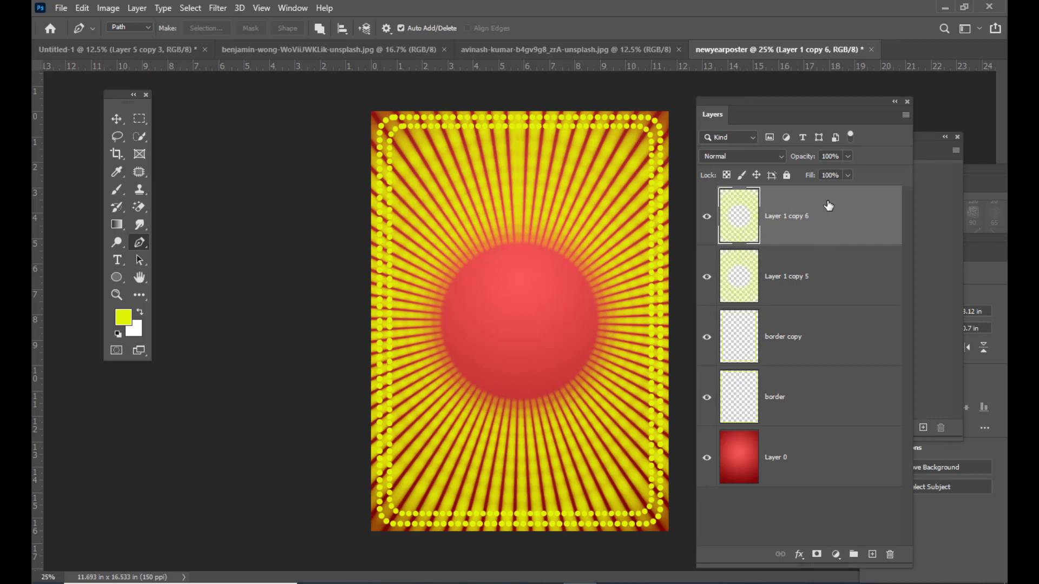
{"action": "key", "text": "ctrl+z"}
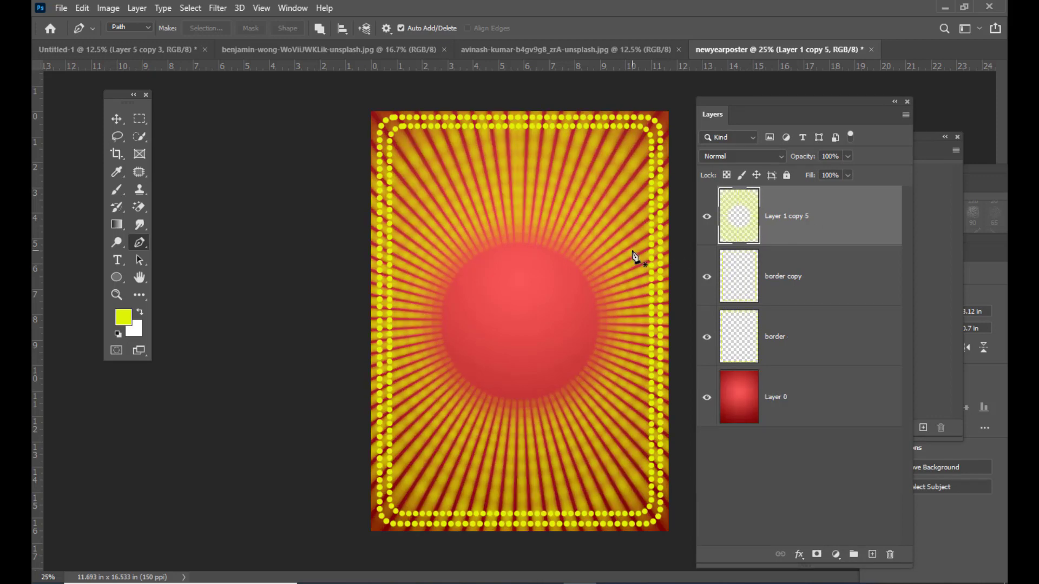
{"action": "left_click_drag", "start_coordinate": [767, 99], "coordinate": [755, 101]}
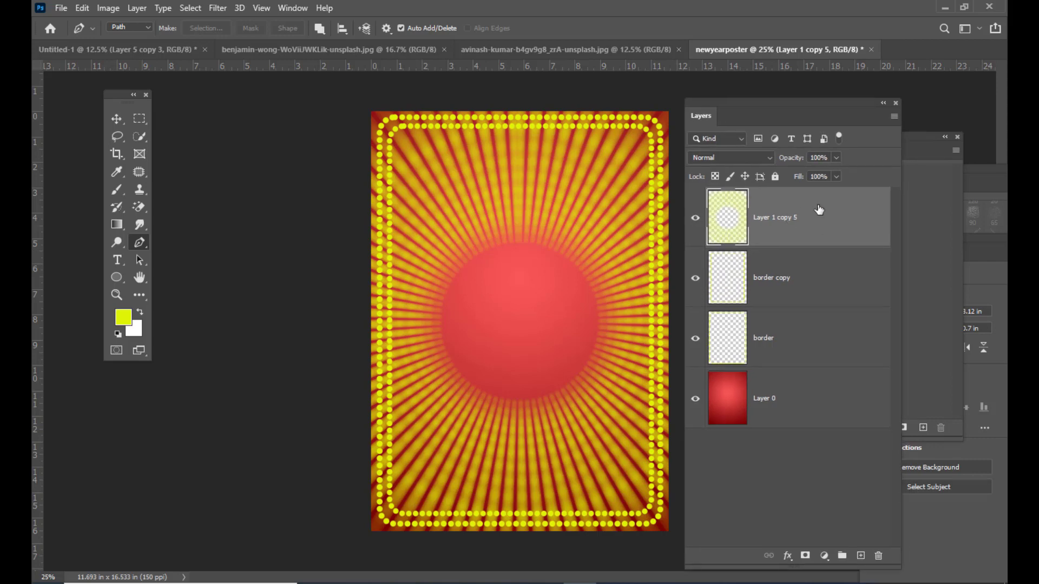
{"action": "left_click_drag", "start_coordinate": [723, 101], "coordinate": [722, 98]}
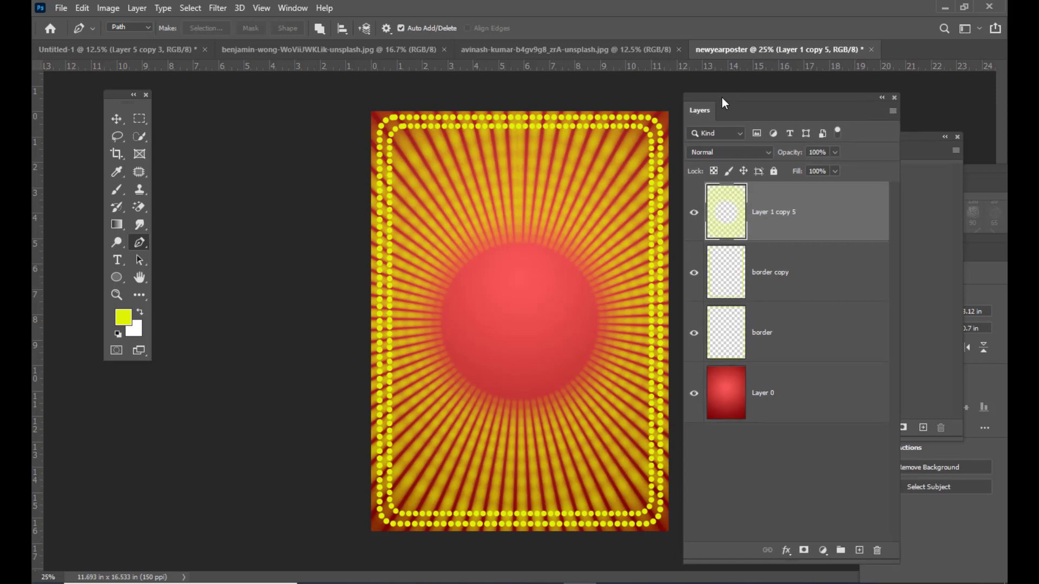
- Set the blend mode of the blurred sunburst rays layer to Overlay
{"action": "left_click", "coordinate": [742, 152]}
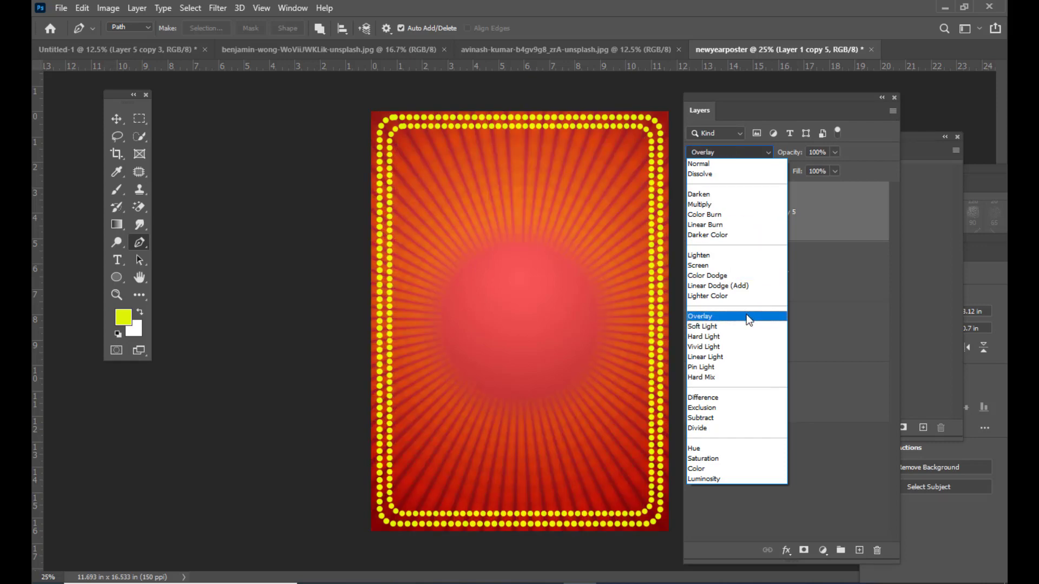
{"action": "left_click", "coordinate": [747, 317]}
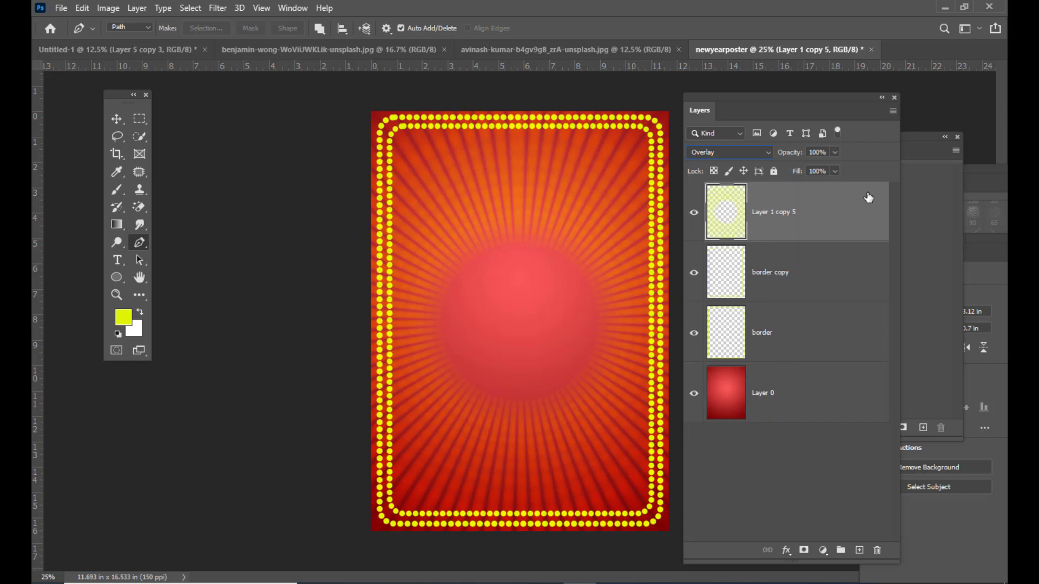
{"action": "left_click_drag", "start_coordinate": [701, 96], "coordinate": [725, 100]}
{"action": "left_click_drag", "start_coordinate": [795, 100], "coordinate": [797, 99]}
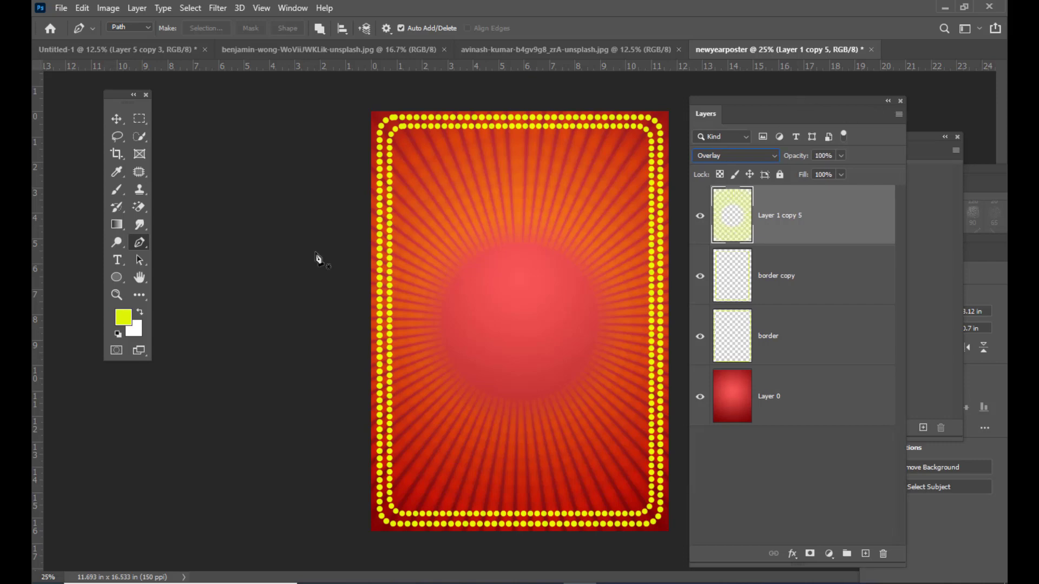
- Add the centred text "Wishing you" in 72 pt Great Vibes Regular in the middle of the poster
{"action": "left_click_drag", "start_coordinate": [113, 95], "coordinate": [127, 100]}
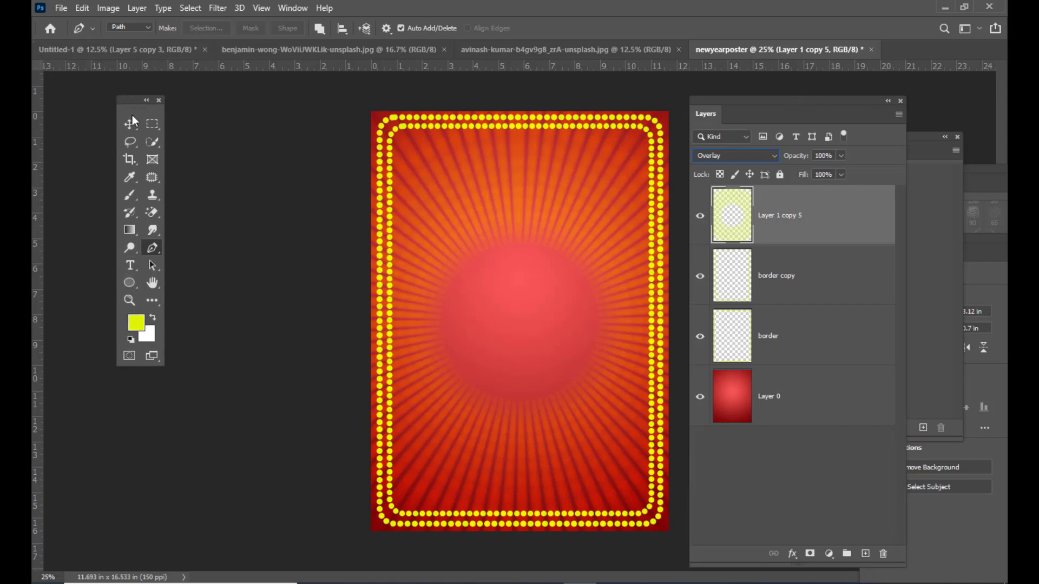
{"action": "left_click", "coordinate": [131, 266]}
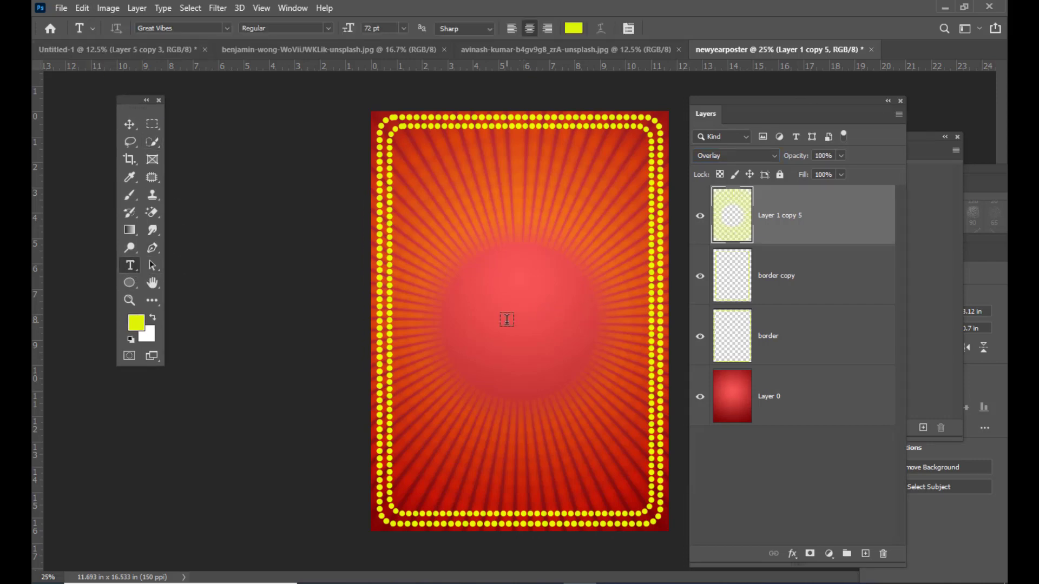
{"action": "left_click", "coordinate": [505, 314]}
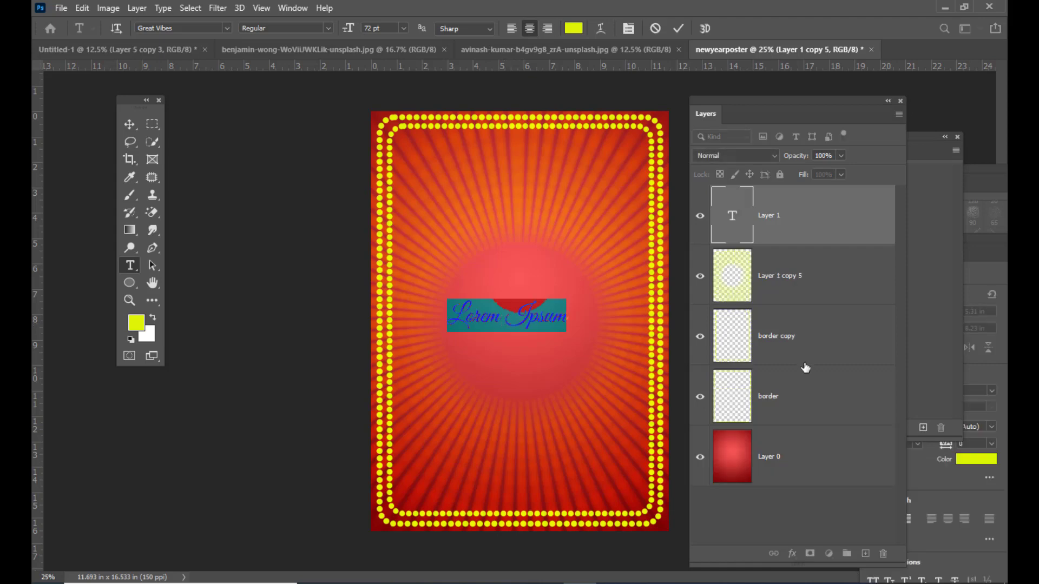
{"action": "key", "text": "BackSpace"}
{"action": "type", "text": "Wi"}
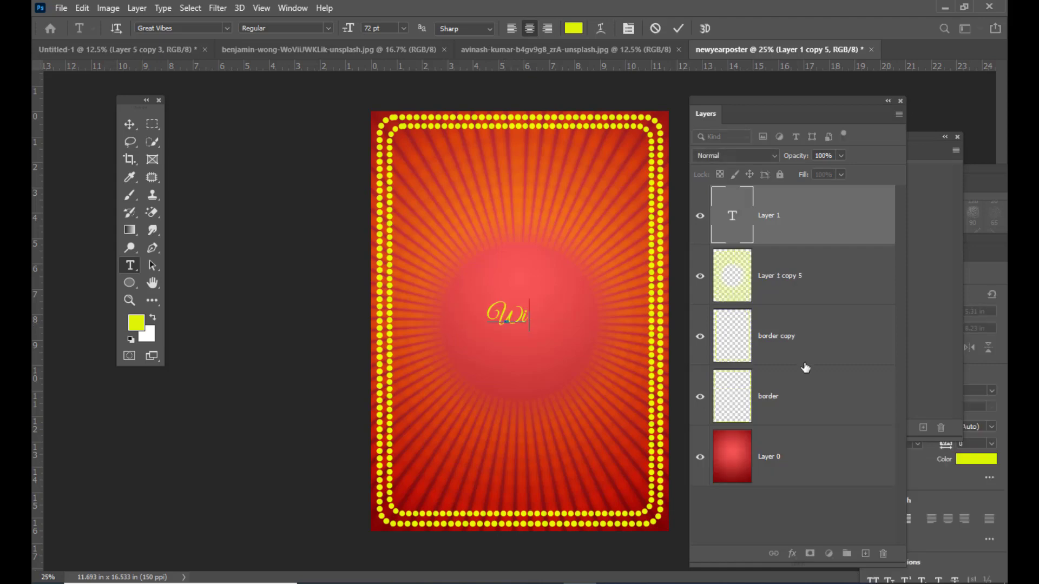
{"action": "type", "text": "shing you"}
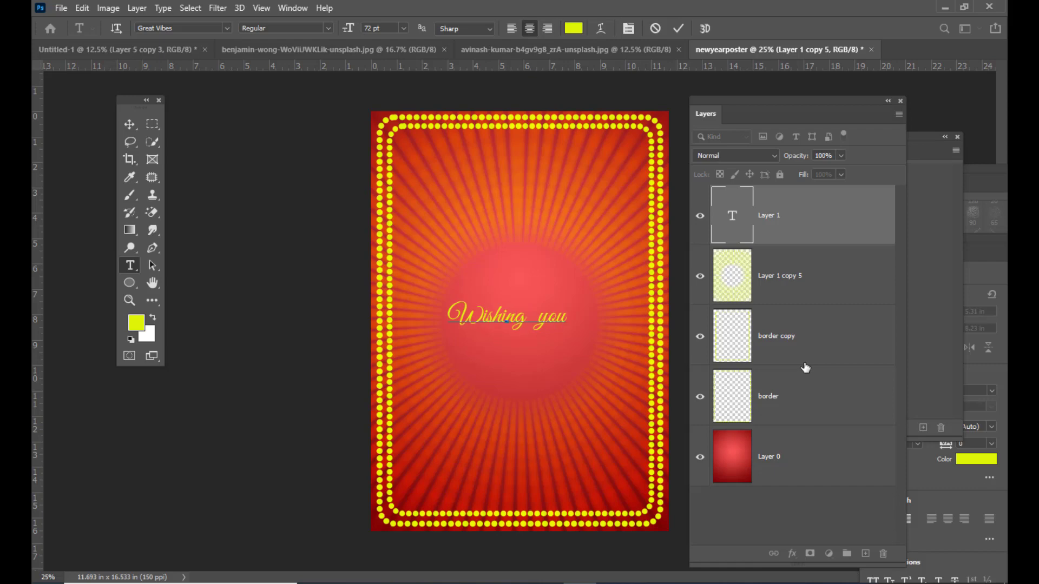
- Change the colour of the "Wishing you" text to white (ffffff)
{"action": "double_click", "coordinate": [732, 219]}
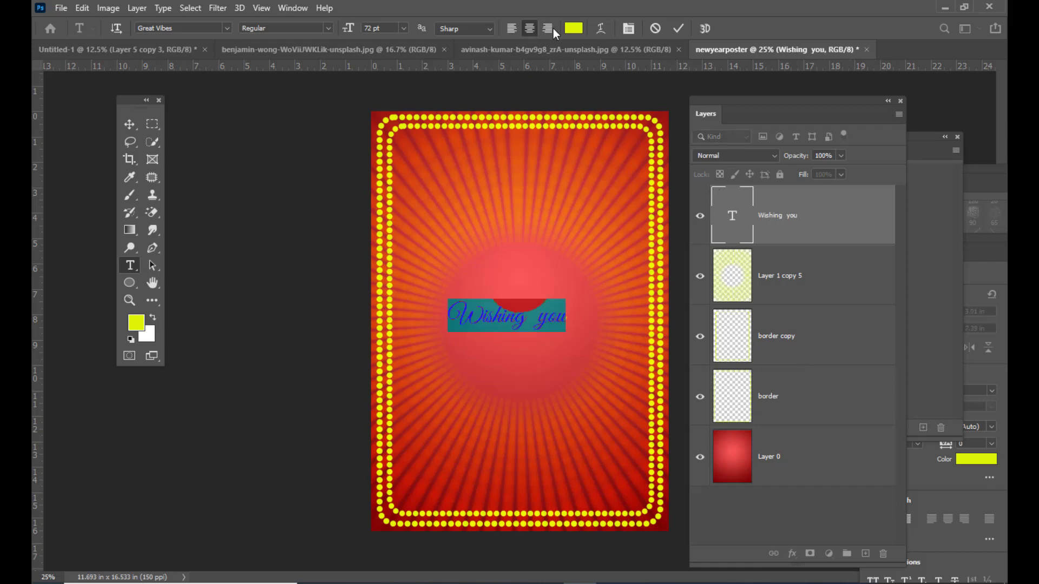
{"action": "left_click", "coordinate": [574, 28]}
{"action": "type", "text": "ffffff"}
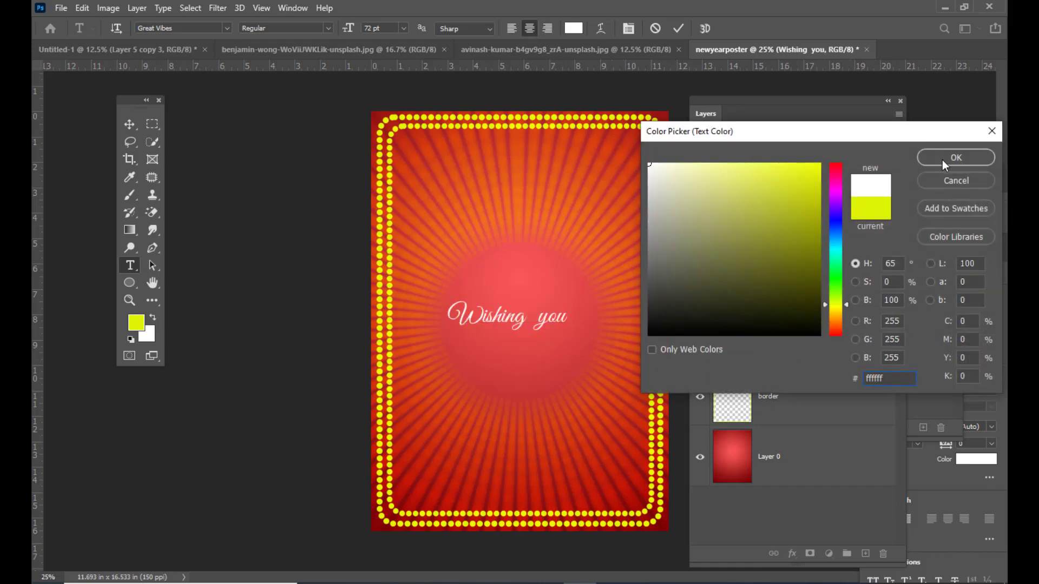
{"action": "key", "text": "Return"}
- Move the "Wishing you" text up to the top of the central circle, centred horizontally, and scale it to about 98%
{"action": "left_click", "coordinate": [130, 128]}
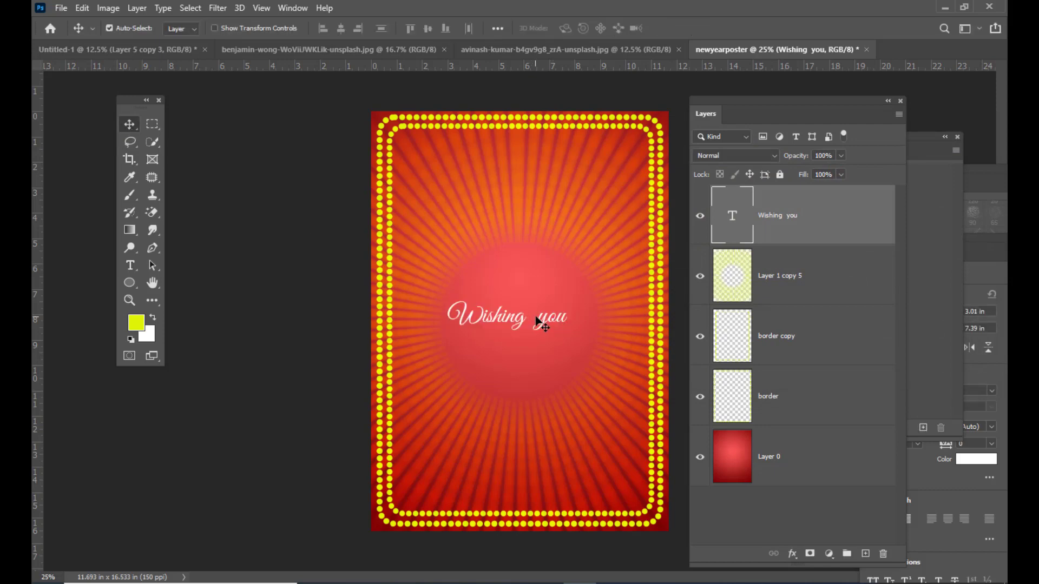
{"action": "left_click_drag", "start_coordinate": [540, 323], "coordinate": [578, 247]}
{"action": "key", "text": "ctrl+t"}
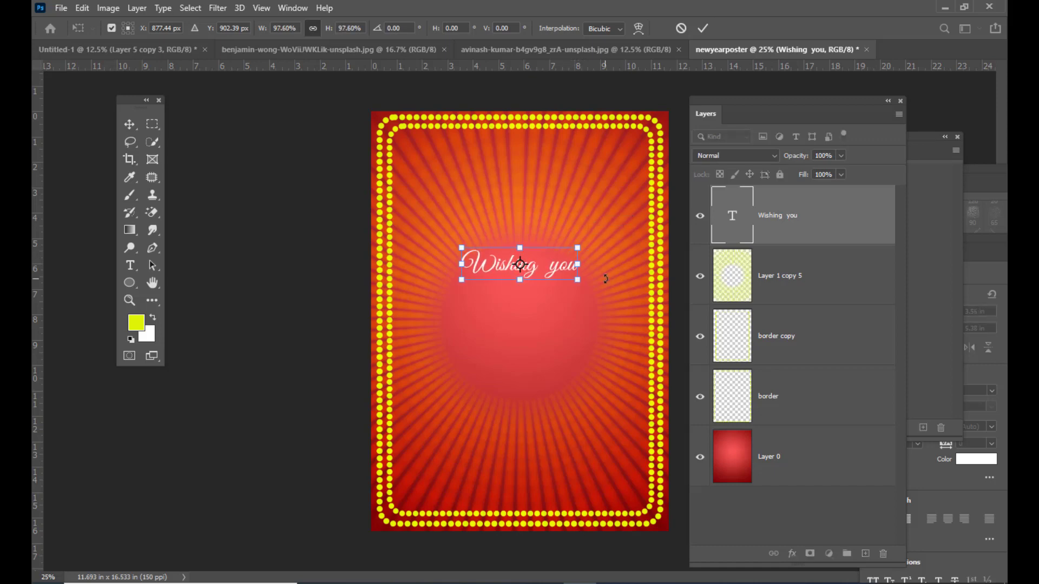
{"action": "key", "text": "Return"}
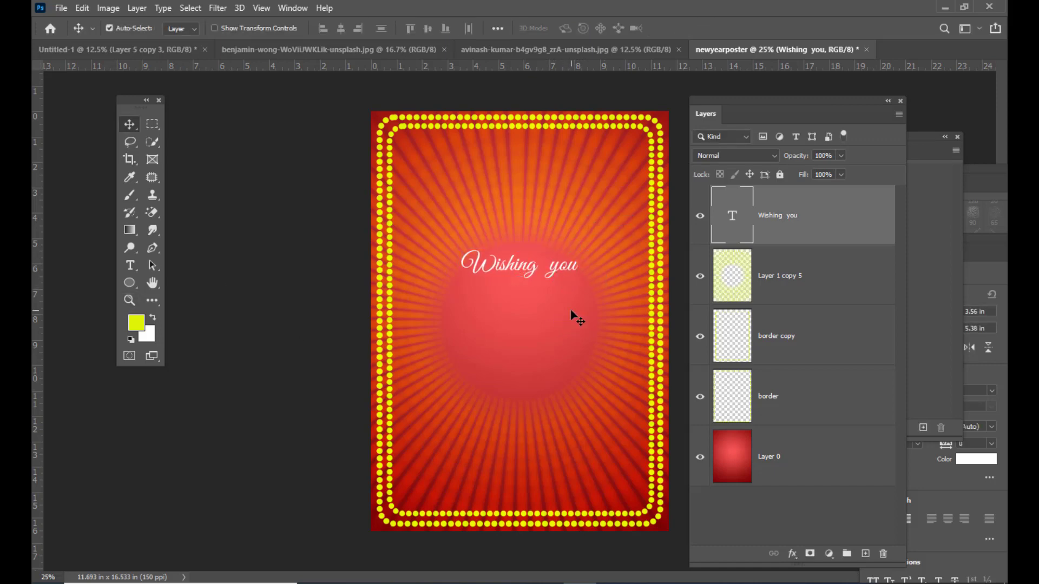
- Scale the "Wishing you" text up to about 110% around its centre
{"action": "left_click_drag", "start_coordinate": [559, 272], "coordinate": [556, 274]}
{"action": "key", "text": "ctrl+t"}
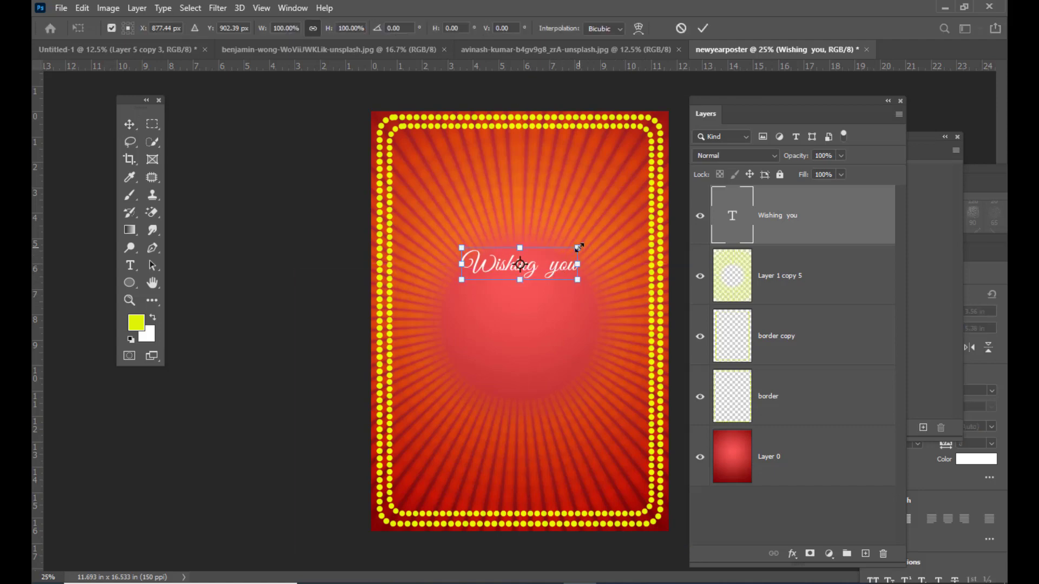
{"action": "left_click_drag", "start_coordinate": [579, 247], "coordinate": [585, 241]}
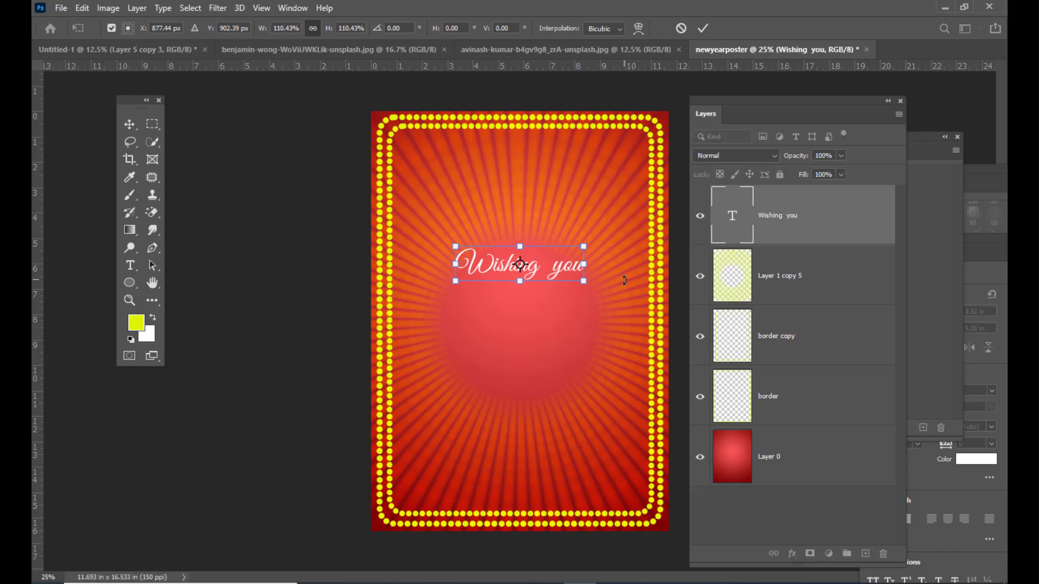
{"action": "key", "text": "Return"}
- Start a new 72 pt text line in Impact Regular below "Wishing you"
{"action": "key", "text": "t"}
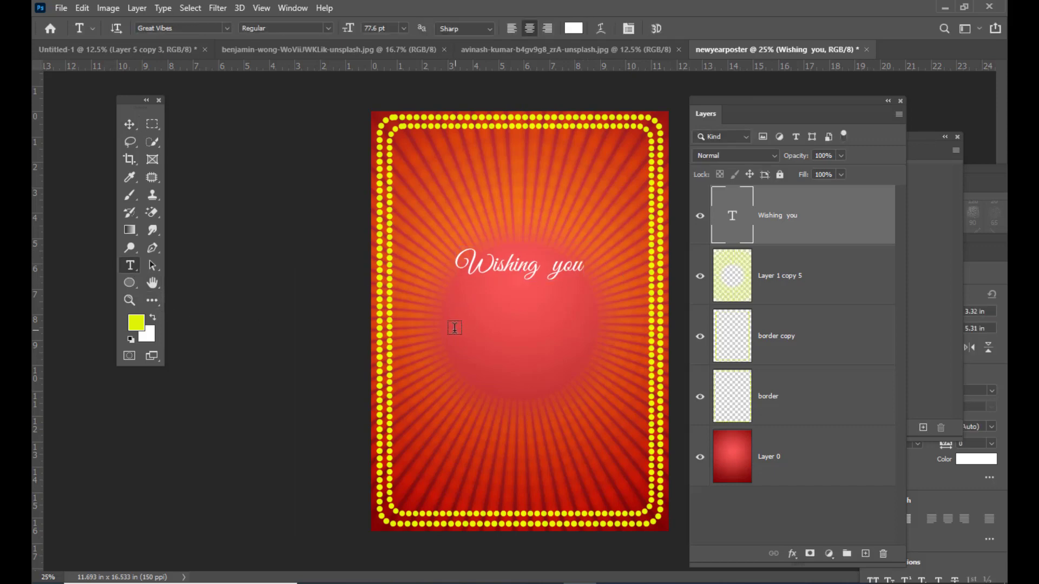
{"action": "left_click", "coordinate": [454, 325]}
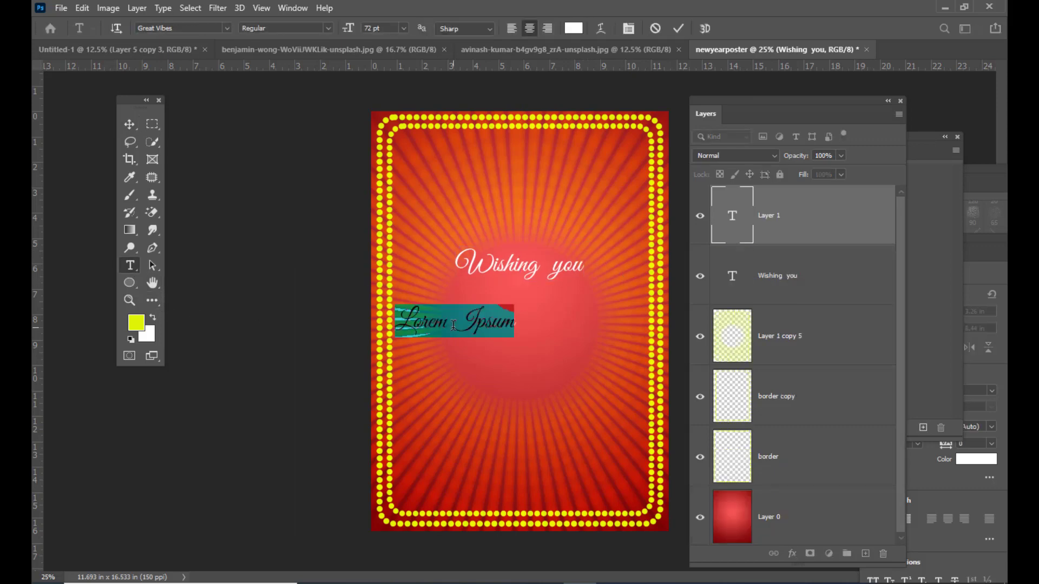
{"action": "left_click", "coordinate": [189, 31]}
{"action": "type", "text": "impact"}
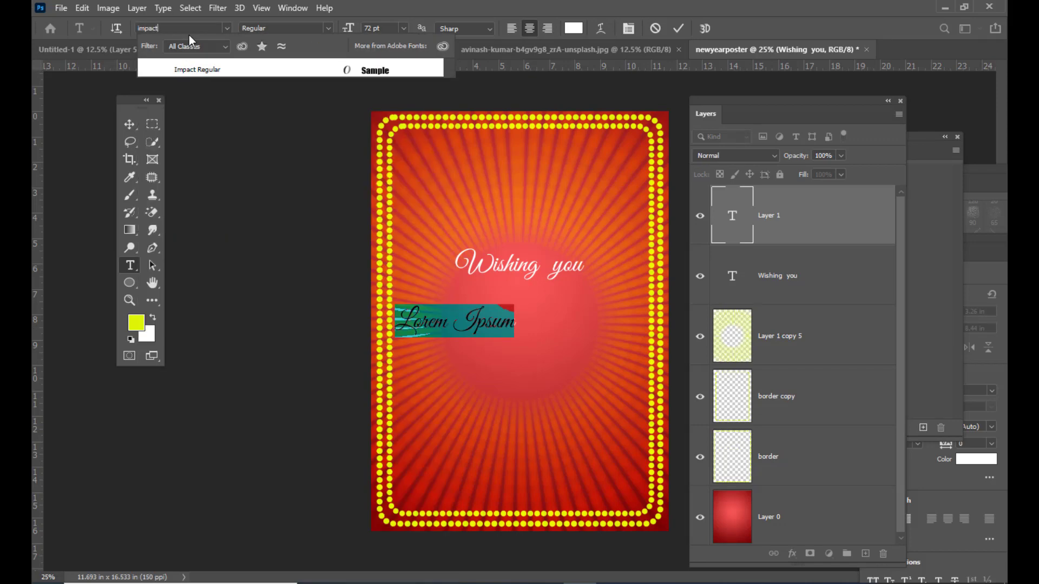
{"action": "key", "text": "Escape"}
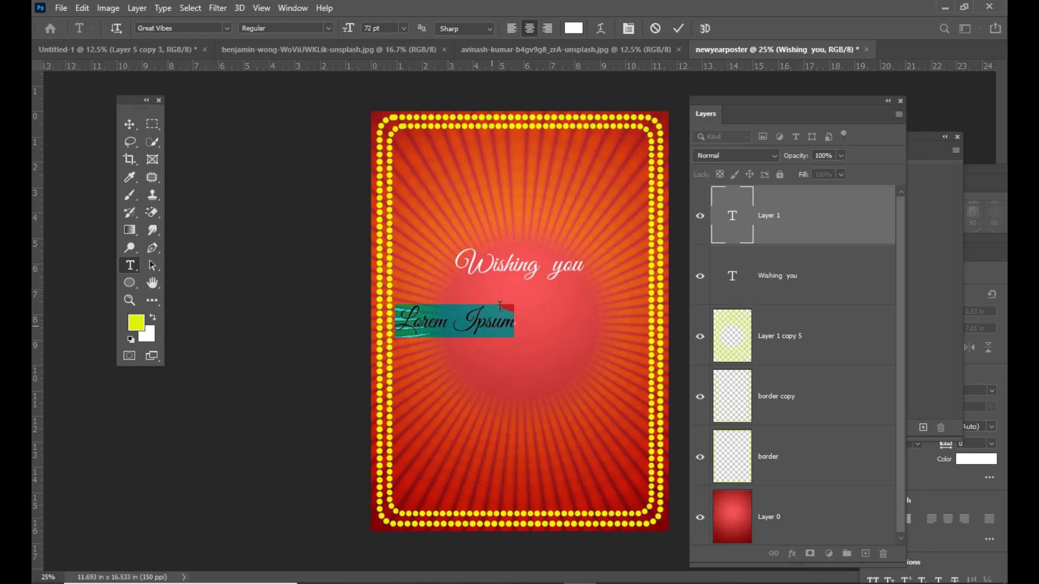
{"action": "double_click", "coordinate": [734, 219]}
{"action": "left_click", "coordinate": [183, 24]}
{"action": "type", "text": "impact"}
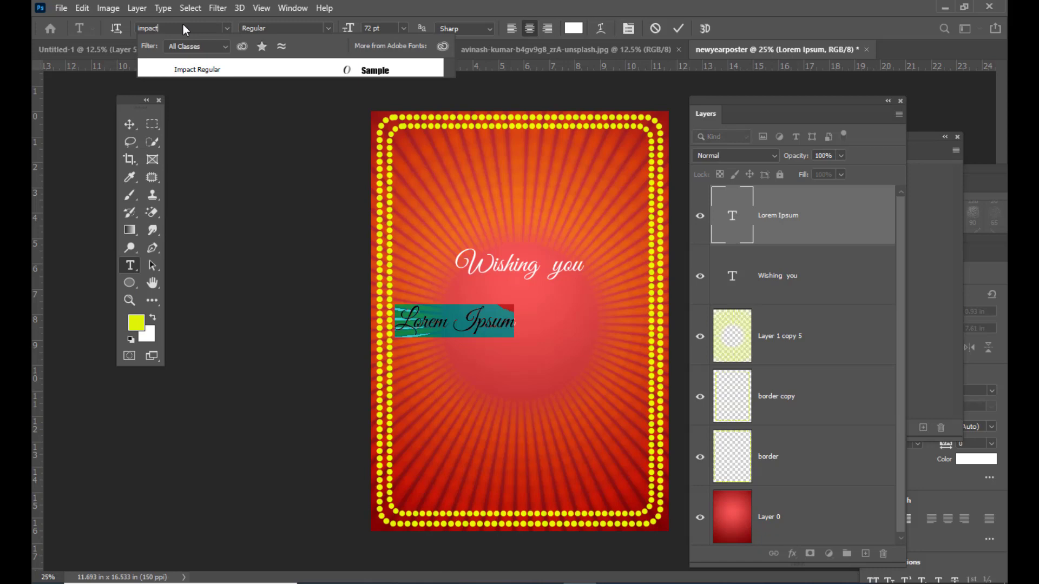
{"action": "key", "text": "Return"}
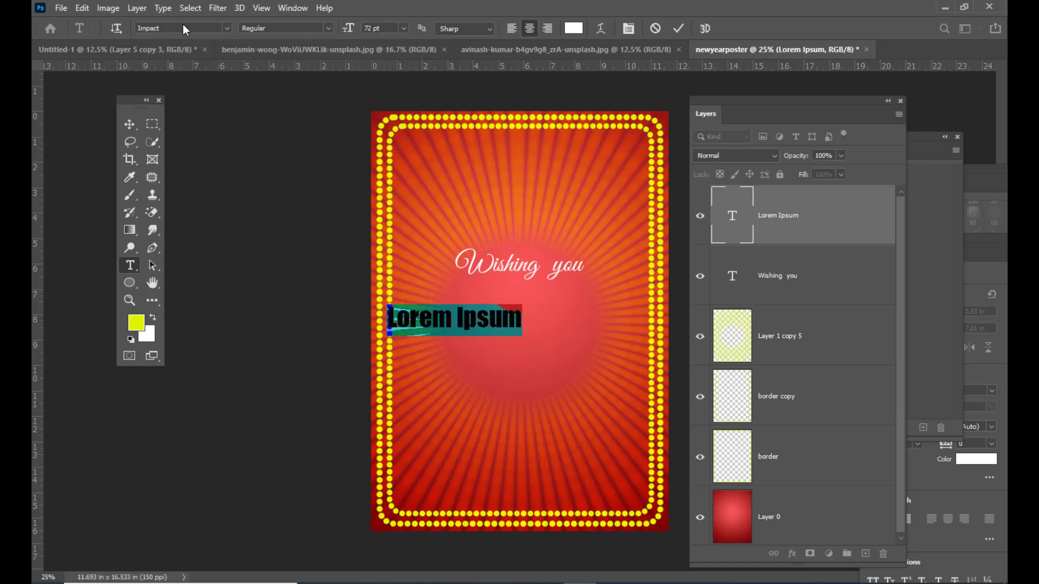
- Replace the placeholder text with "HAPPY NEW YEAR" and centre it horizontally just below the "Wishing you" line
{"action": "key", "text": "BackSpace"}
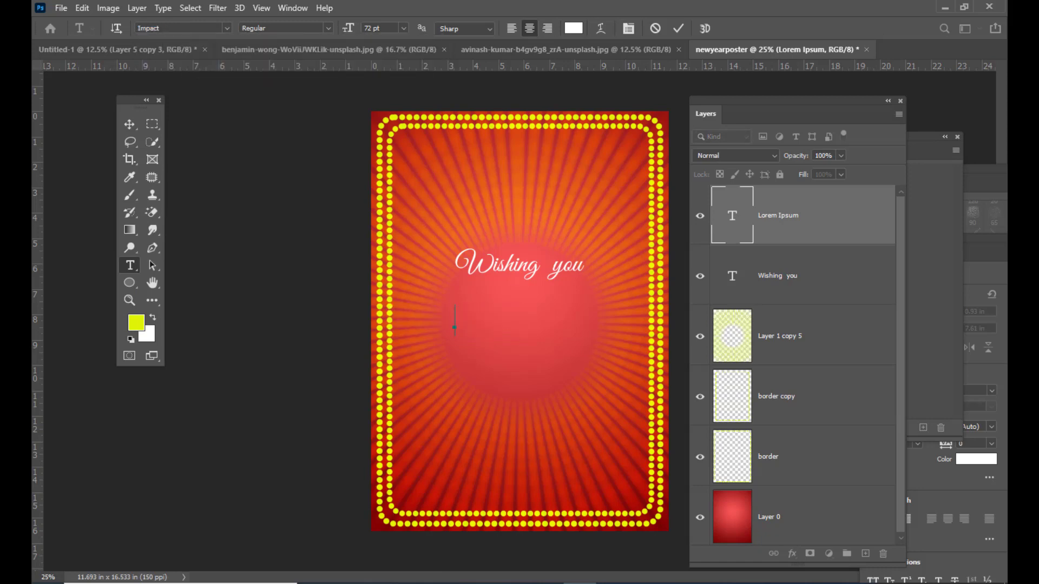
{"action": "type", "text": "HAPPY "}
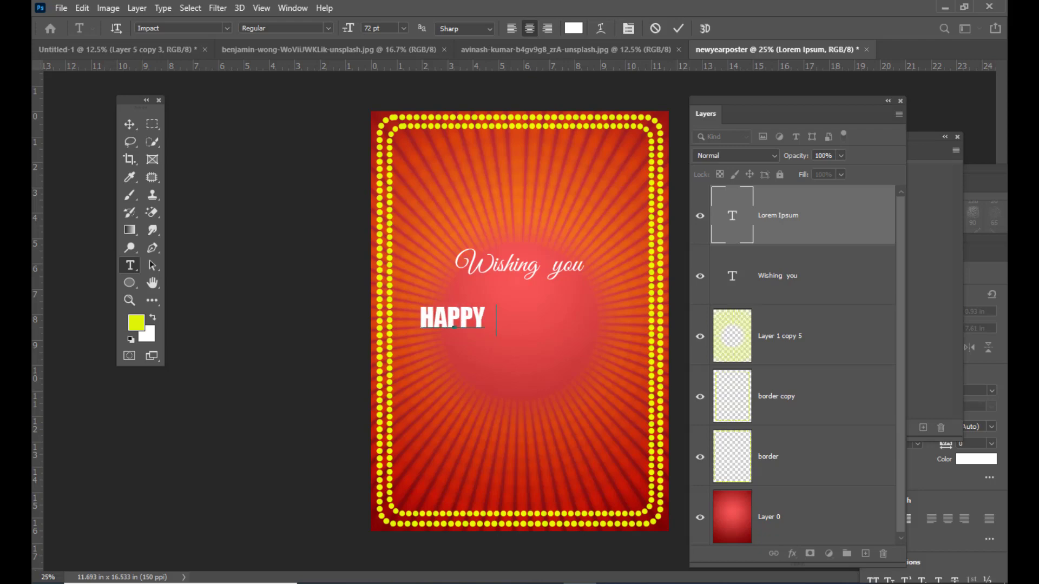
{"action": "type", "text": "NEW YEAR"}
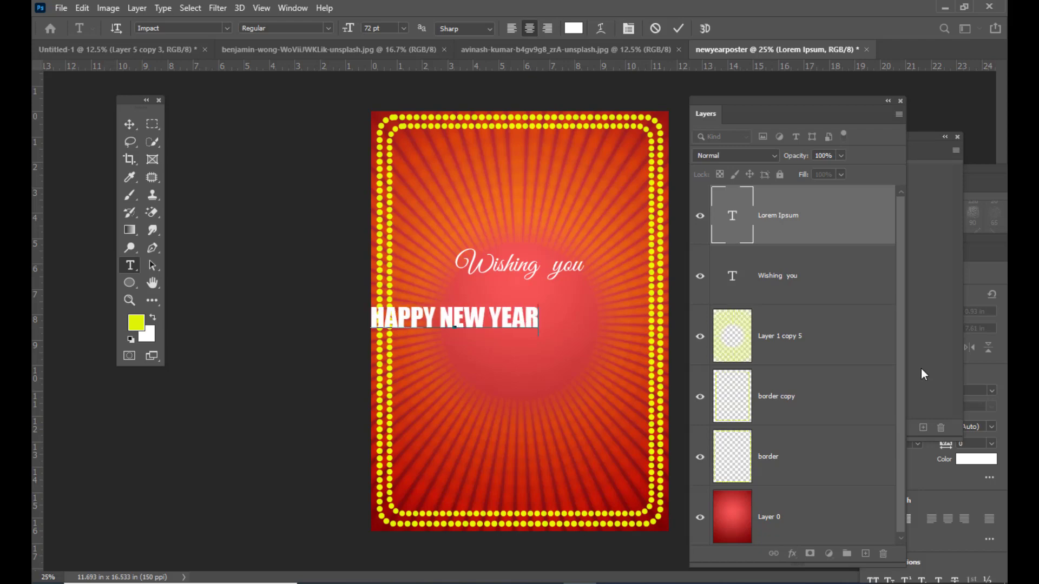
{"action": "left_click", "coordinate": [130, 123]}
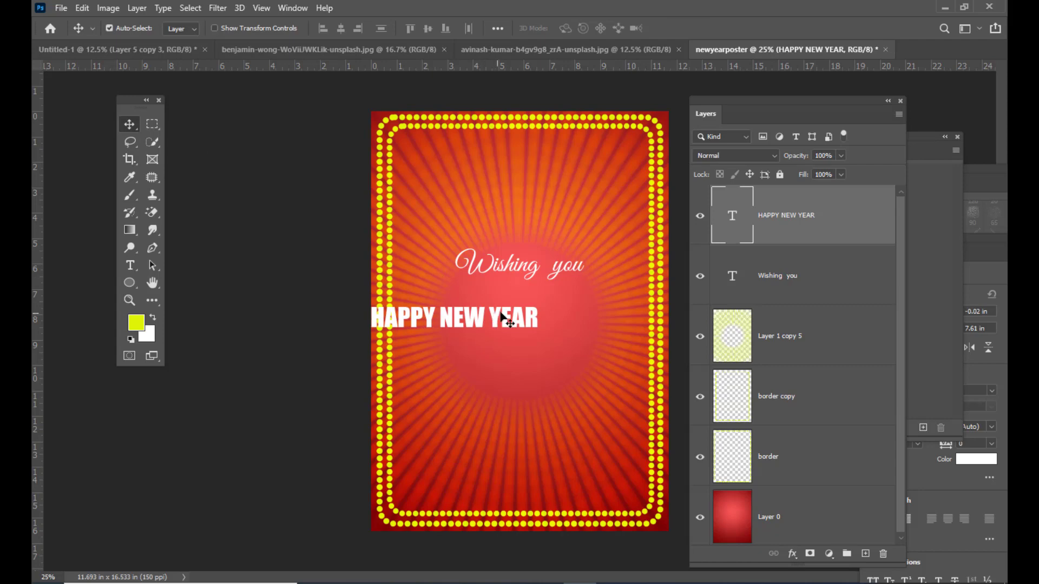
{"action": "left_click_drag", "start_coordinate": [504, 320], "coordinate": [569, 304]}
- Increase the font size of the "HAPPY NEW YEAR" text to 91 pt
{"action": "left_click", "coordinate": [813, 277]}
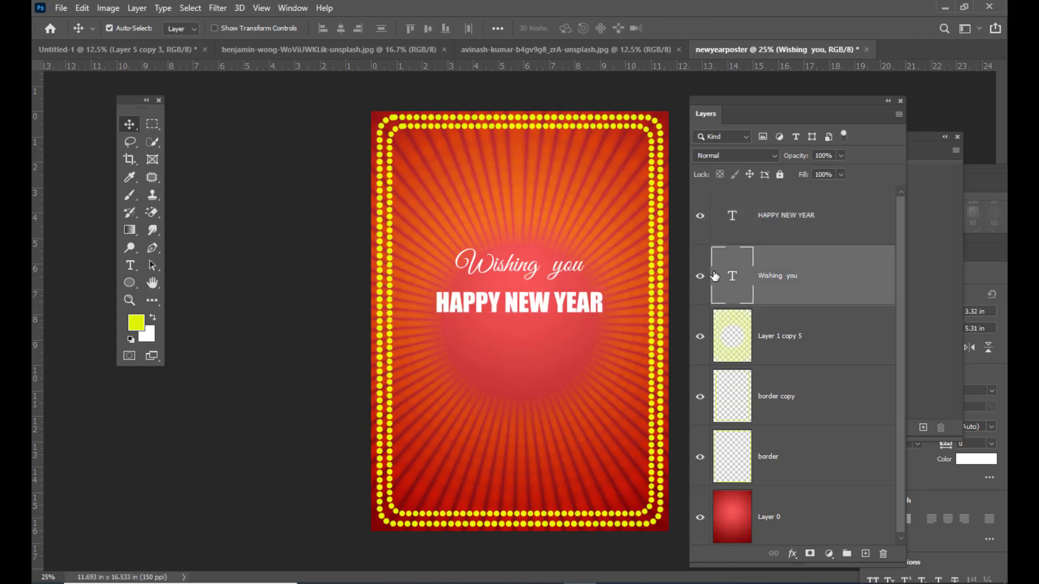
{"action": "double_click", "coordinate": [735, 277]}
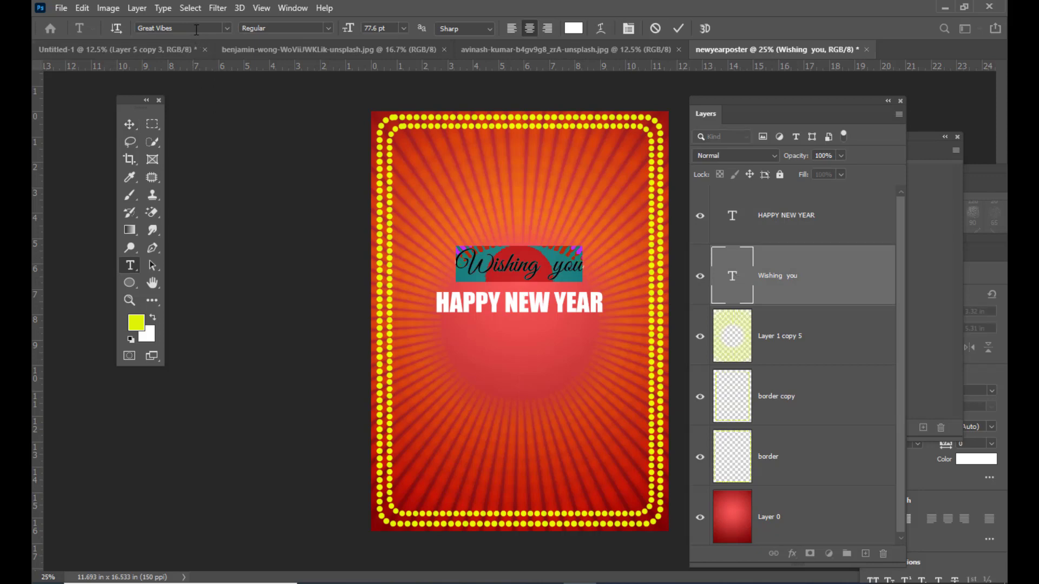
{"action": "double_click", "coordinate": [734, 217]}
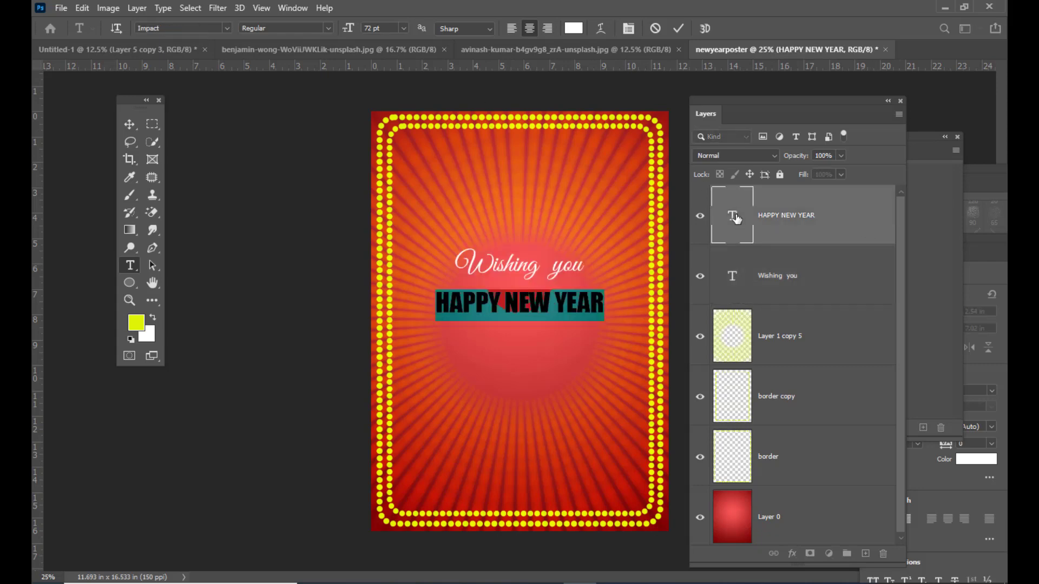
{"action": "key", "text": "ctrl+shift+period"}
{"action": "key", "text": "ctrl+shift+period"}
{"action": "key", "text": "ctrl+shift+period"}
{"action": "key", "text": "ctrl+shift+period"}
{"action": "key", "text": "ctrl+shift+period"}
{"action": "key", "text": "ctrl+shift+period"}
{"action": "key", "text": "ctrl+shift+period"}
{"action": "key", "text": "ctrl+shift+period"}
{"action": "key", "text": "ctrl+shift+period"}
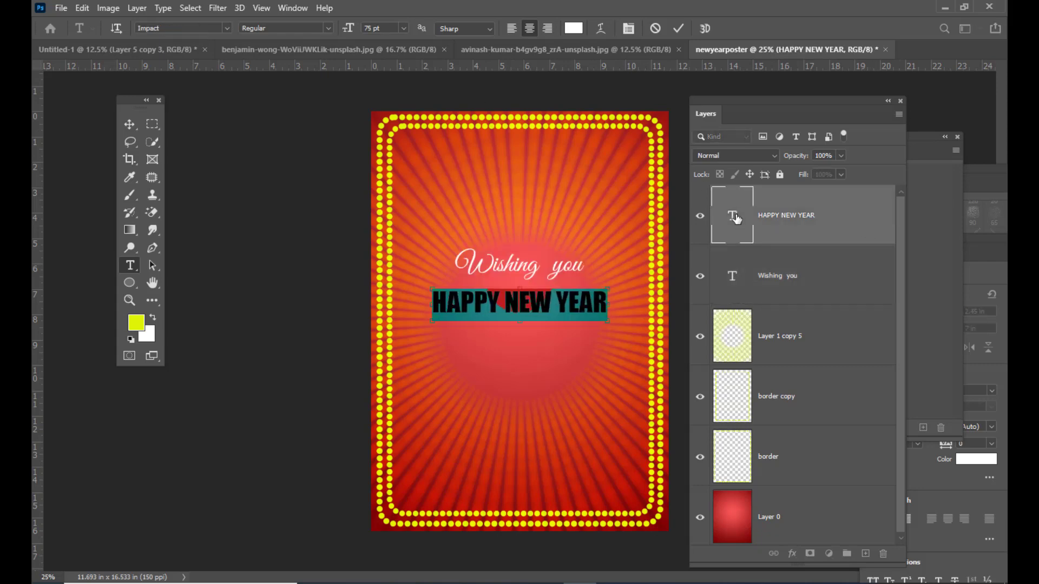
{"action": "key", "text": "ctrl+shift+period"}
{"action": "key", "text": "ctrl+shift+period"}
{"action": "key", "text": "ctrl+shift+period"}
{"action": "key", "text": "ctrl+shift+period"}
{"action": "key", "text": "ctrl+shift+period"}
{"action": "key", "text": "ctrl+shift+period"}
{"action": "key", "text": "ctrl+shift+period"}
{"action": "key", "text": "ctrl+shift+period"}
{"action": "key", "text": "ctrl+shift+period"}
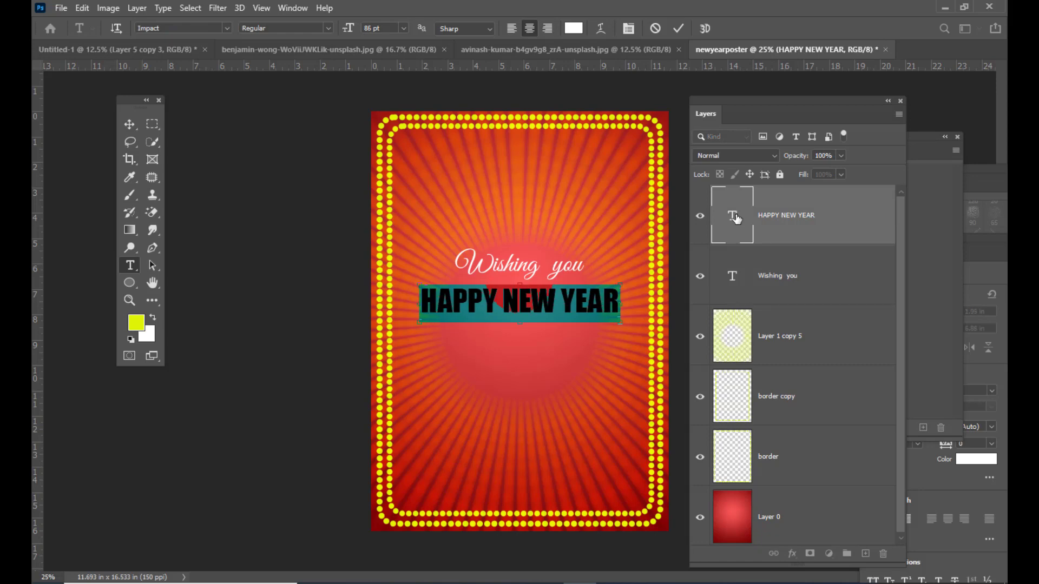
{"action": "key", "text": "ctrl+shift+period"}
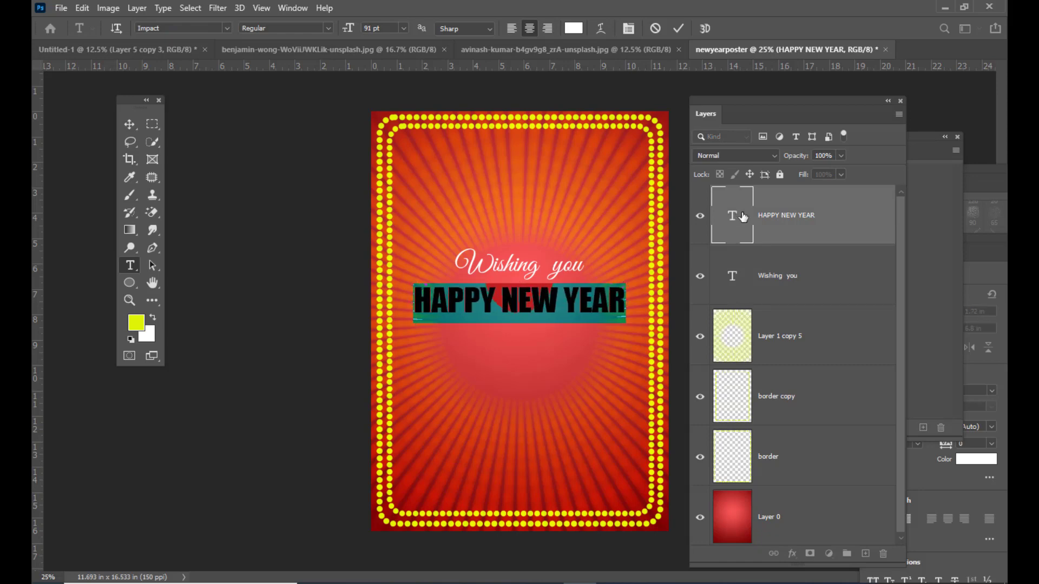
{"action": "left_click", "coordinate": [130, 126]}
- Add the text "2022" in 91 pt Impact Regular below "HAPPY NEW YEAR"
{"action": "left_click", "coordinate": [130, 266]}
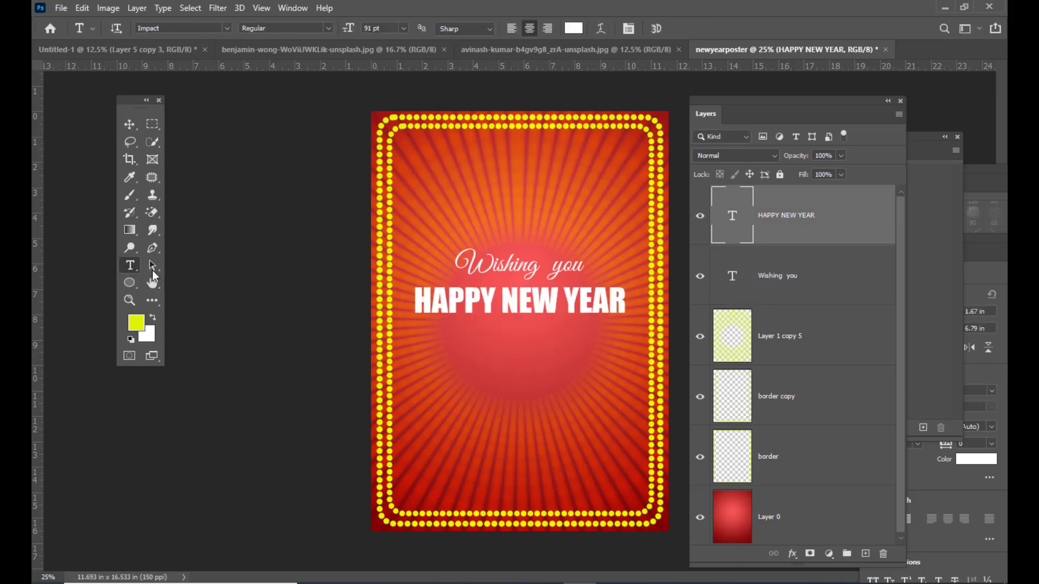
{"action": "left_click", "coordinate": [474, 357]}
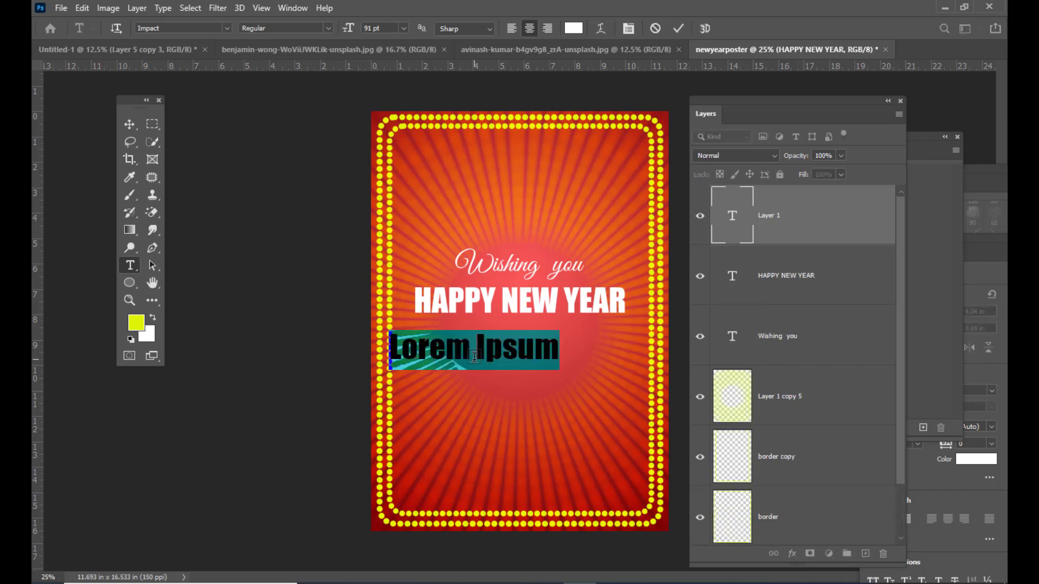
{"action": "type", "text": "2022"}
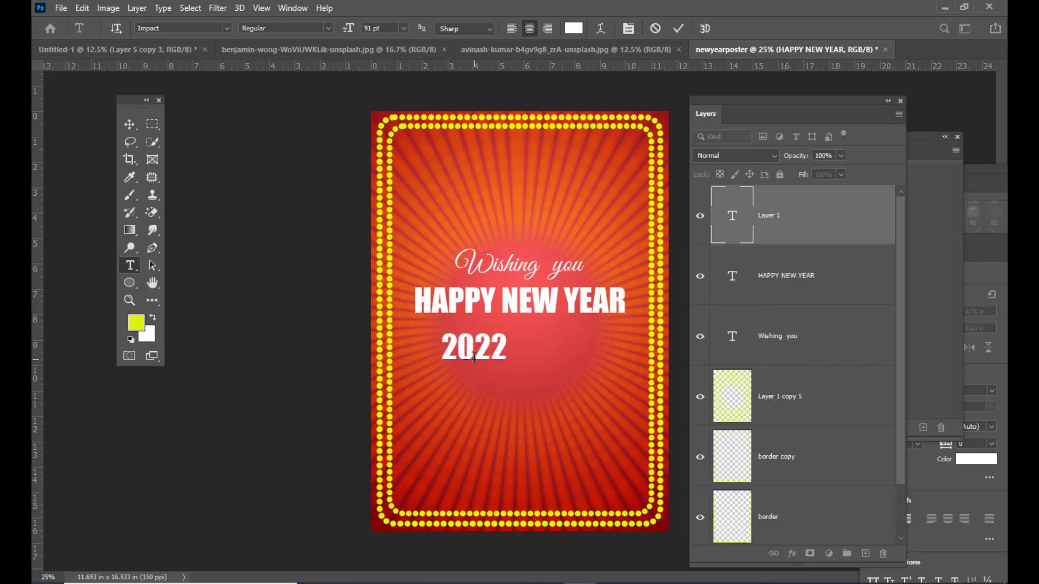
{"action": "left_click", "coordinate": [130, 124]}
- Scale the "2022" text to about 274% and centre it directly under "HAPPY NEW YEAR"
{"action": "left_click_drag", "start_coordinate": [486, 349], "coordinate": [605, 299]}
{"action": "key", "text": "ctrl+t"}
{"action": "left_click_drag", "start_coordinate": [552, 331], "coordinate": [551, 348]}
{"action": "left_click_drag", "start_coordinate": [606, 319], "coordinate": [612, 314]}
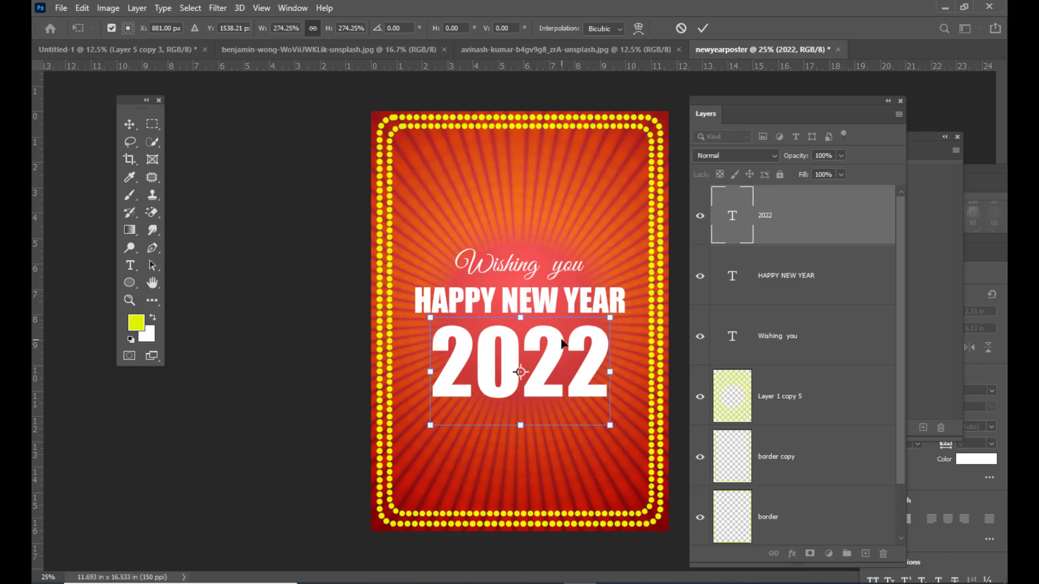
{"action": "key", "text": "Return"}
{"action": "left_click_drag", "start_coordinate": [568, 349], "coordinate": [567, 347]}
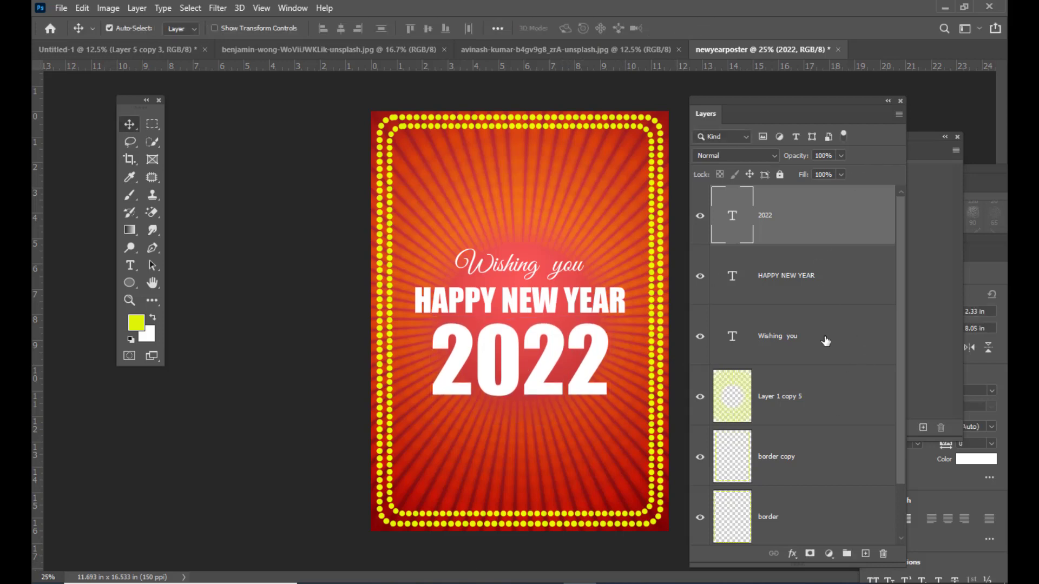
- Enlarge the "Wishing you" text slightly around its centre and nudge it up a little above "HAPPY NEW YEAR"
{"action": "left_click", "coordinate": [822, 340]}
{"action": "key", "text": "ctrl"}
{"action": "key", "text": "ctrl+t"}
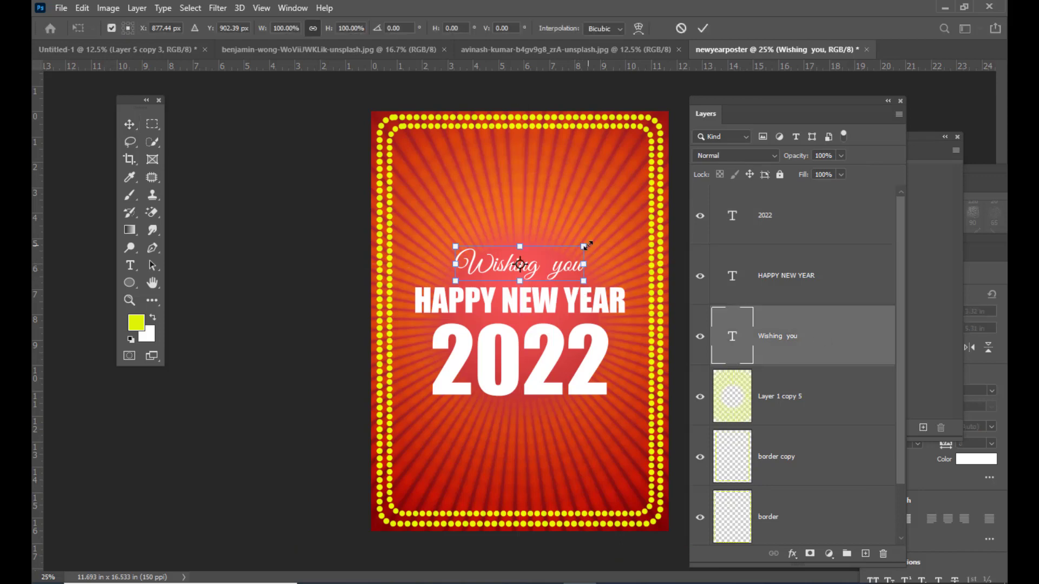
{"action": "left_click_drag", "start_coordinate": [585, 245], "coordinate": [591, 241]}
{"action": "key", "text": "Return"}
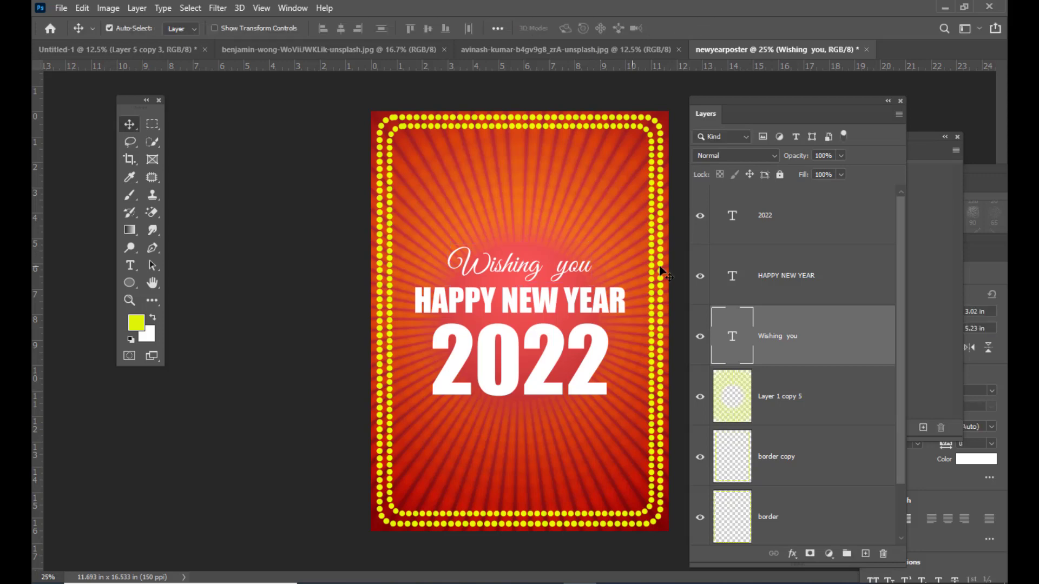
{"action": "key", "text": "Up"}
{"action": "key", "text": "Up"}
{"action": "key", "text": "Up"}
{"action": "key", "text": "Up"}
{"action": "key", "text": "Up"}
{"action": "key", "text": "Up"}
{"action": "key", "text": "Up"}
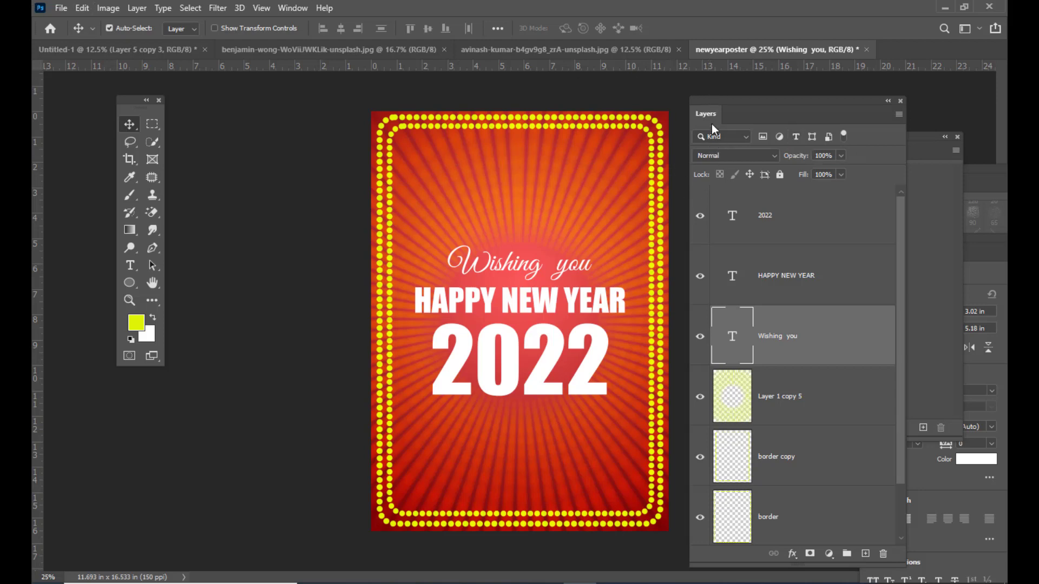
- Copy the golden bokeh lights photo into newyearposter as a layer above "Wishing you" and shift it over the poster
{"action": "left_click_drag", "start_coordinate": [706, 103], "coordinate": [712, 104]}
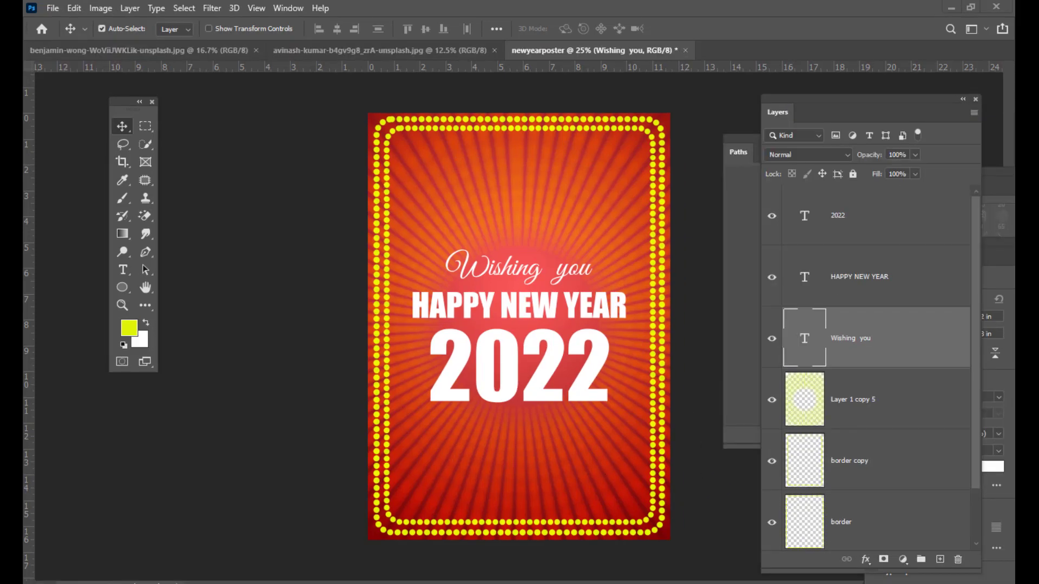
{"action": "left_click", "coordinate": [151, 54]}
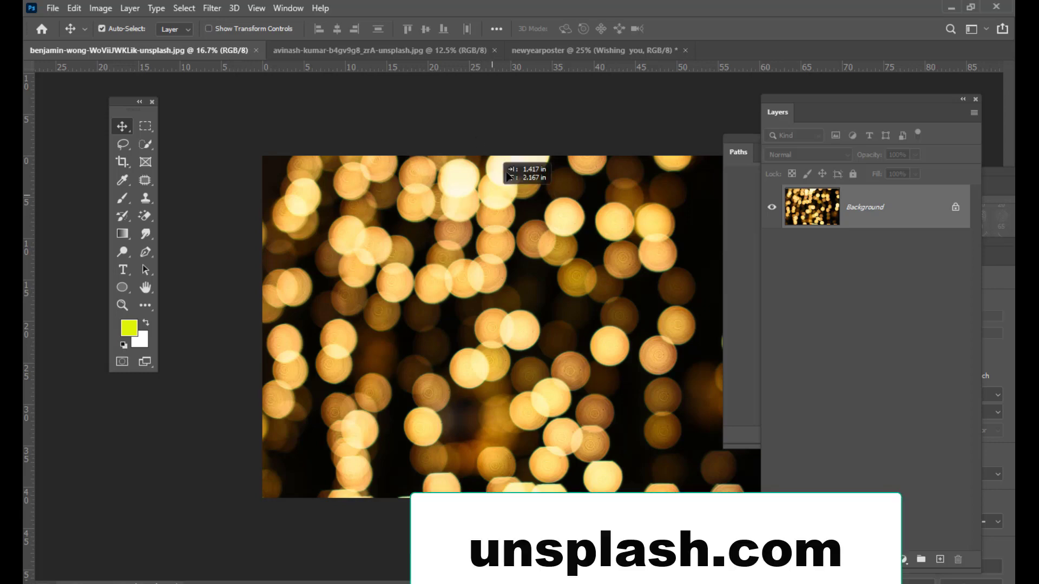
{"action": "left_click", "coordinate": [567, 51]}
{"action": "left_click_drag", "start_coordinate": [567, 52], "coordinate": [512, 424]}
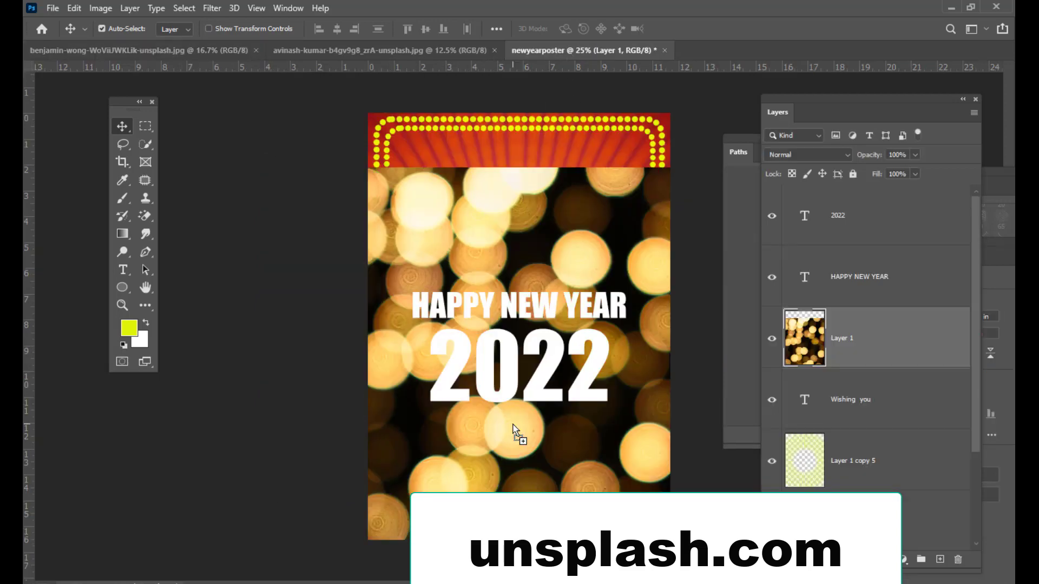
{"action": "left_click_drag", "start_coordinate": [593, 179], "coordinate": [534, 193]}
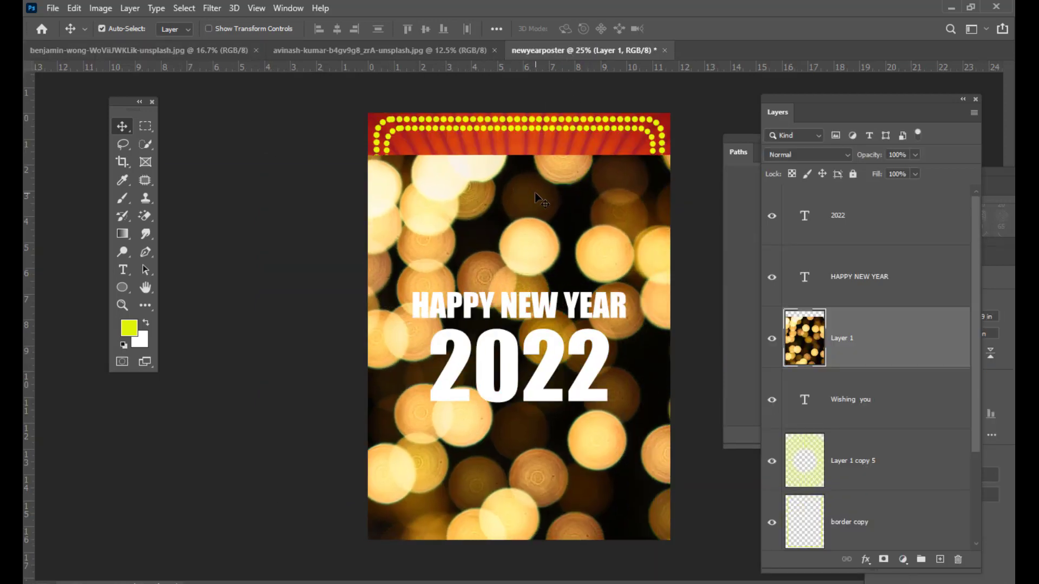
- Rotate the bokeh photo layer by 90 degrees so that it covers the whole poster
{"action": "key", "text": "ctrl+minus"}
{"action": "key", "text": "ctrl+minus"}
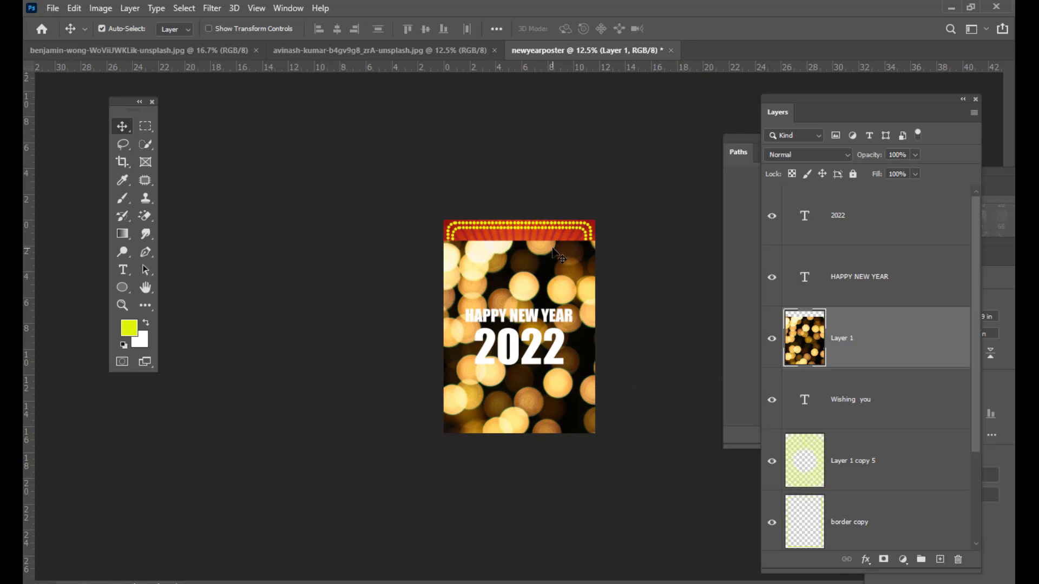
{"action": "key", "text": "ctrl+t"}
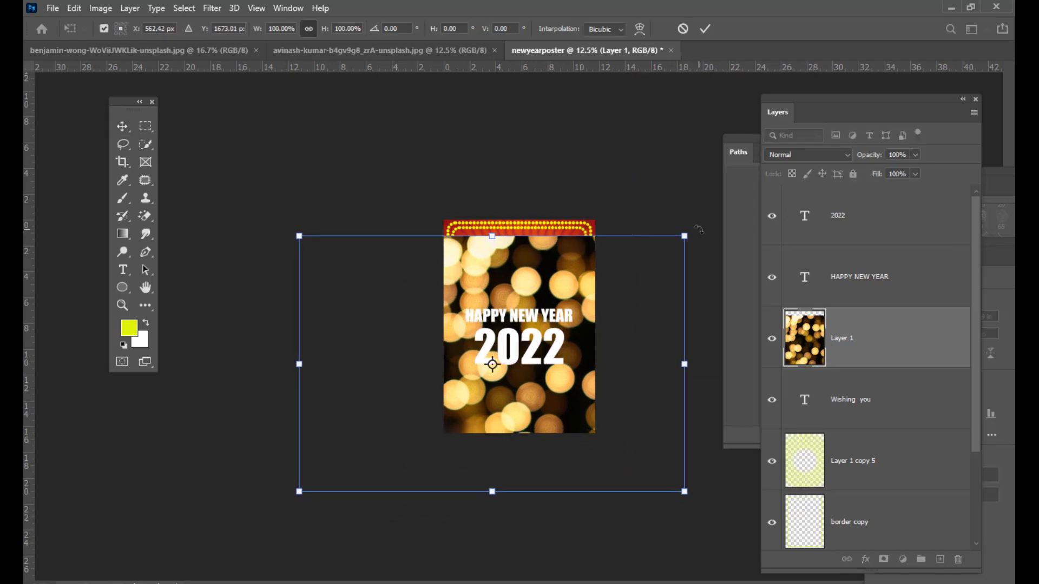
{"action": "left_click_drag", "start_coordinate": [694, 225], "coordinate": [601, 515]}
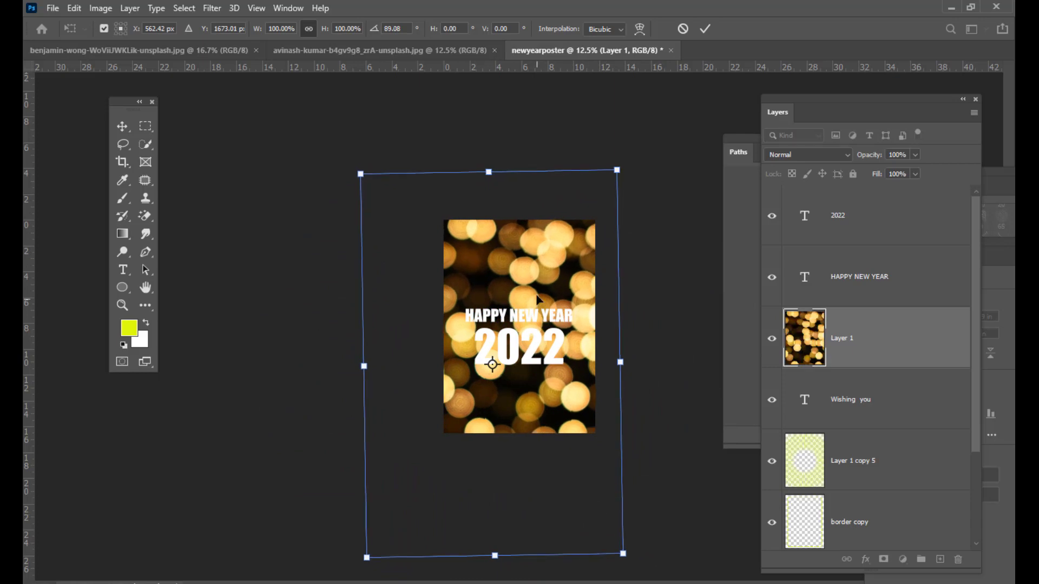
{"action": "left_click_drag", "start_coordinate": [638, 145], "coordinate": [655, 146]}
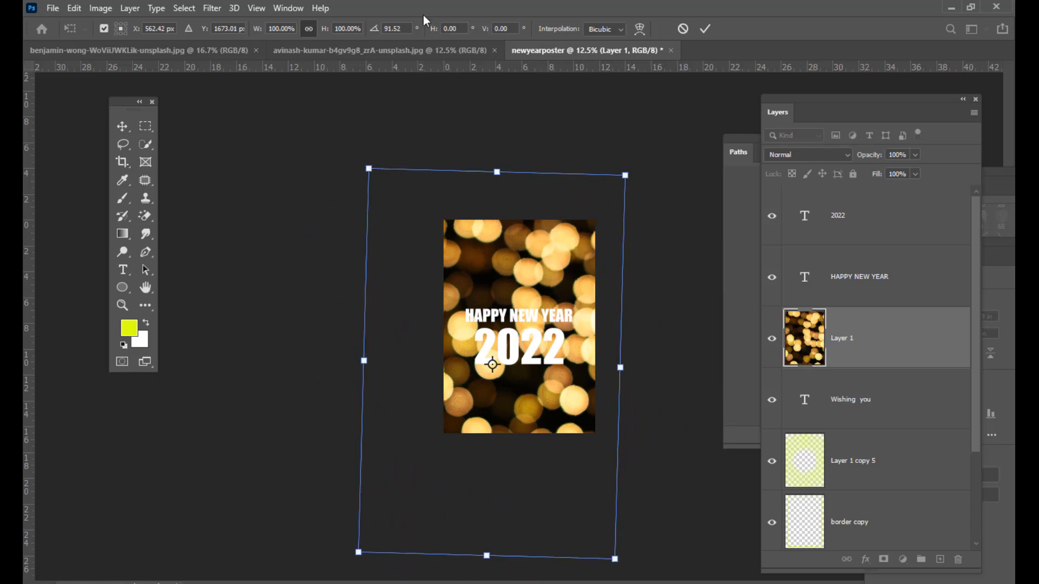
{"action": "left_click", "coordinate": [404, 27]}
{"action": "type", "text": "90"}
{"action": "key", "text": "Return"}
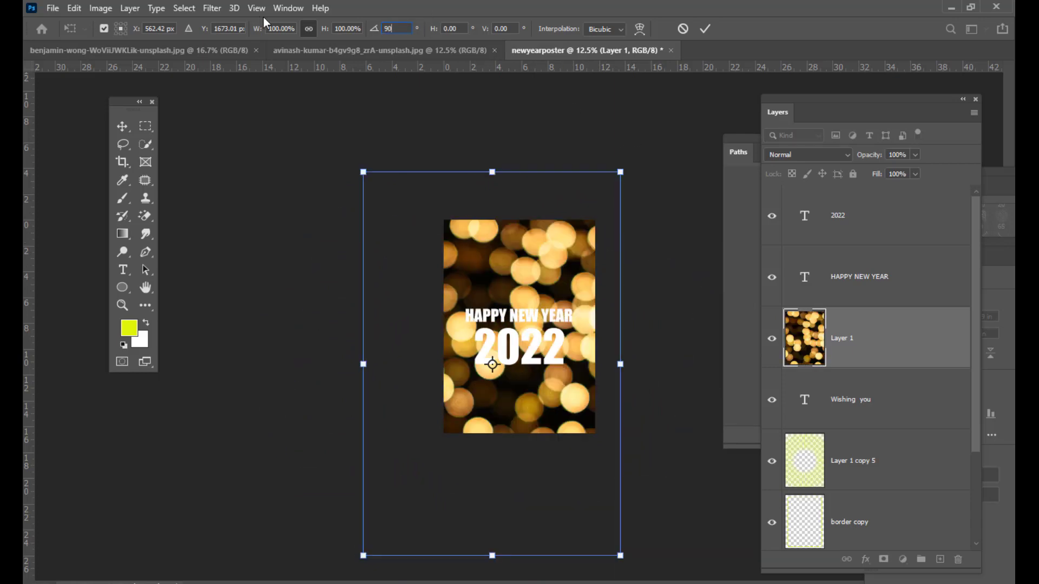
- Scale the bokeh photo down to about three quarters of its size and reposition it so it still covers the whole poster
{"action": "left_click_drag", "start_coordinate": [534, 261], "coordinate": [562, 251]}
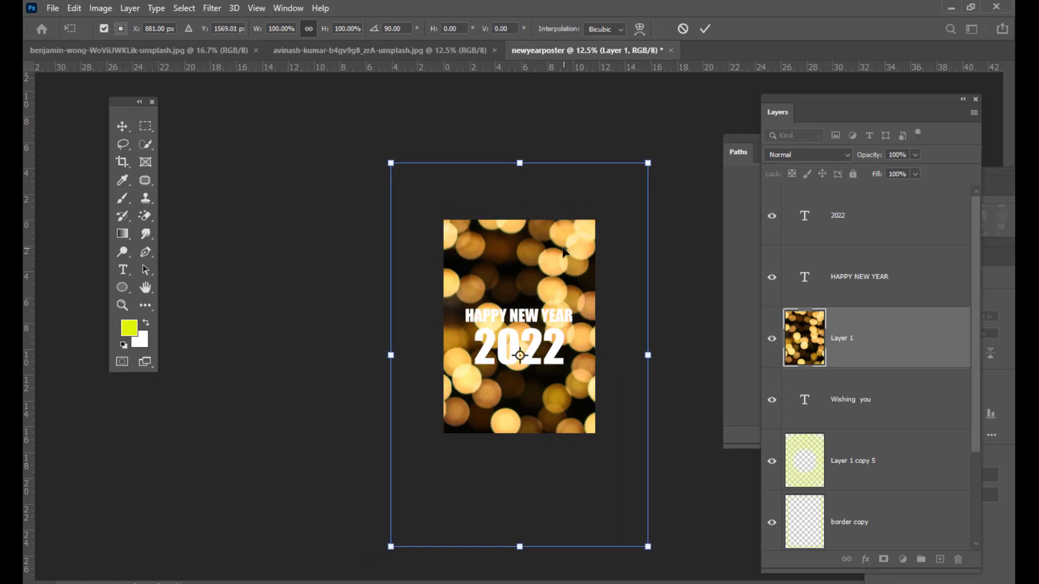
{"action": "left_click_drag", "start_coordinate": [648, 163], "coordinate": [617, 210]}
{"action": "left_click_drag", "start_coordinate": [574, 263], "coordinate": [573, 274]}
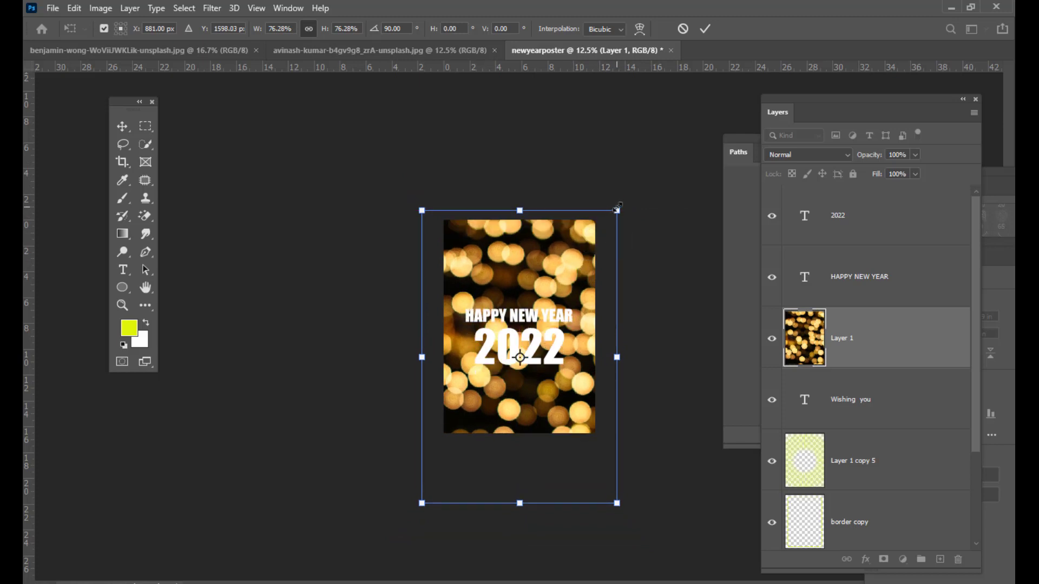
{"action": "left_click_drag", "start_coordinate": [617, 210], "coordinate": [615, 213]}
{"action": "left_click_drag", "start_coordinate": [557, 262], "coordinate": [557, 251]}
{"action": "key", "text": "Return"}
- Move the bokeh layer directly above the red gradient layer and set its blend mode to Overlay
{"action": "left_click_drag", "start_coordinate": [794, 100], "coordinate": [751, 52]}
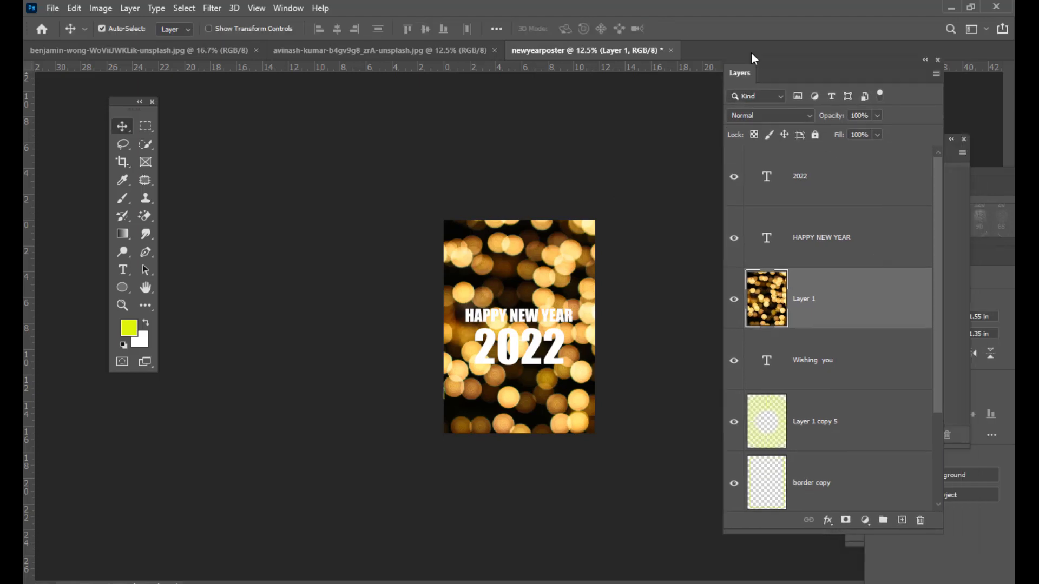
{"action": "scroll", "coordinate": [862, 294], "scroll_direction": "down", "scroll_amount": 3}
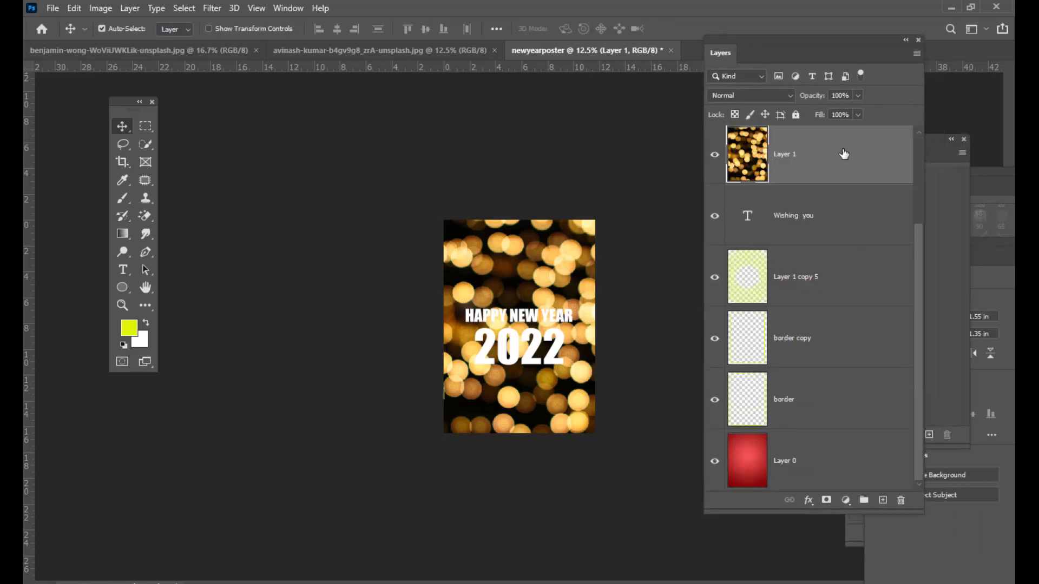
{"action": "left_click_drag", "start_coordinate": [843, 154], "coordinate": [814, 412]}
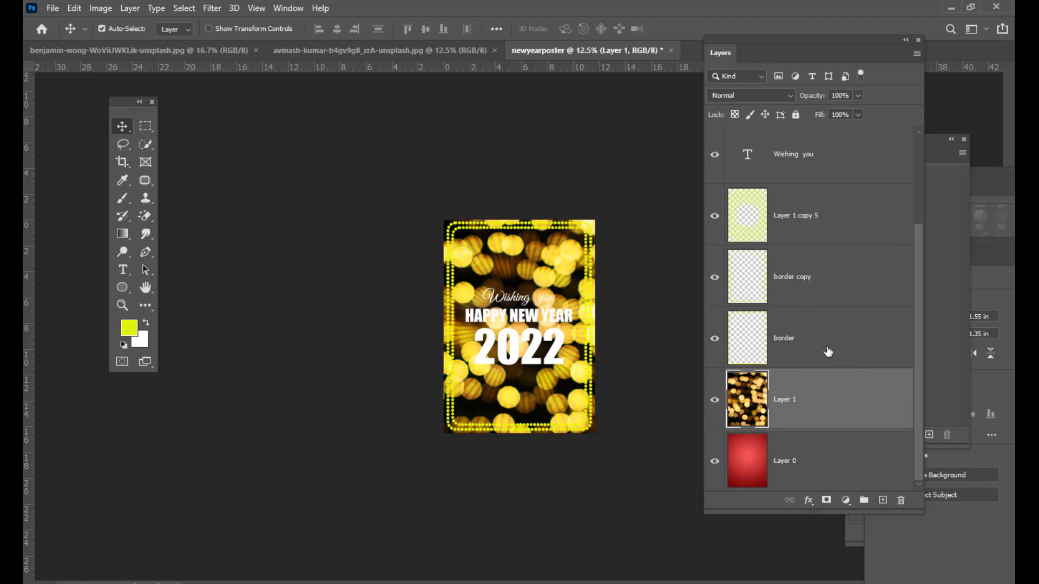
{"action": "left_click", "coordinate": [755, 94]}
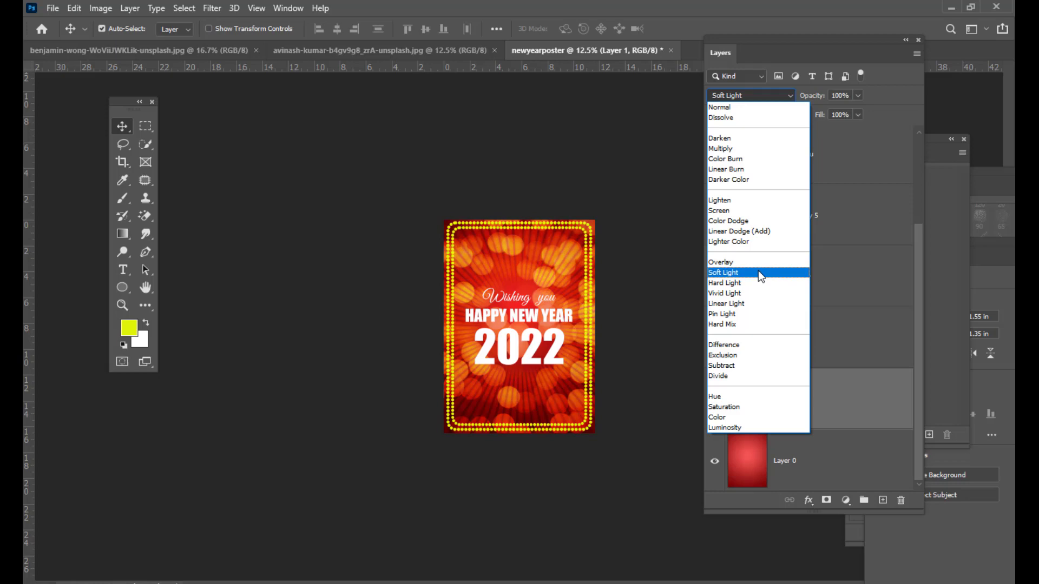
{"action": "left_click", "coordinate": [758, 261]}
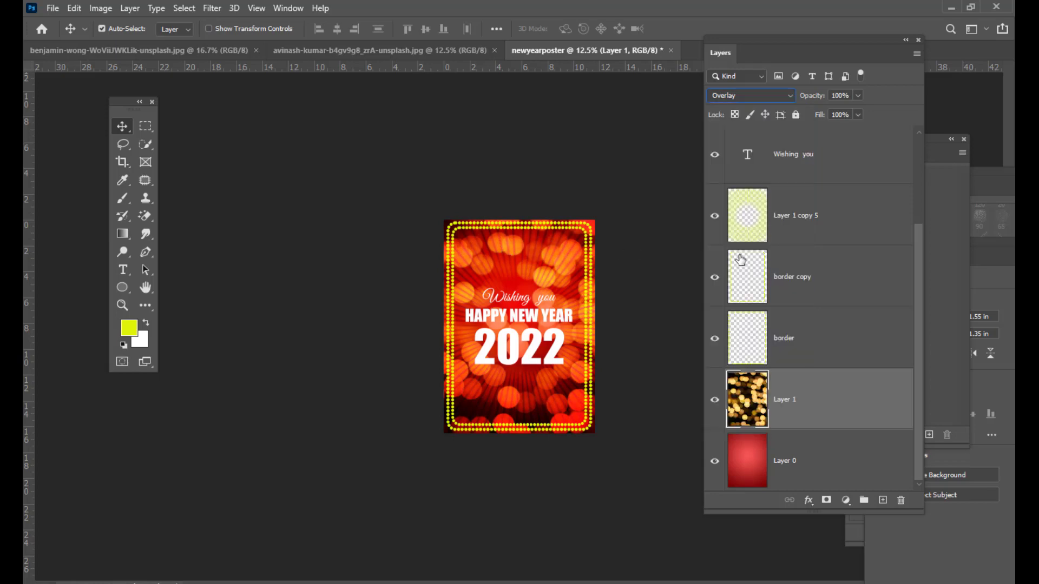
- Lower the opacity of the bokeh layer to 32%
{"action": "key", "text": "ctrl+plus"}
{"action": "key", "text": "ctrl+plus"}
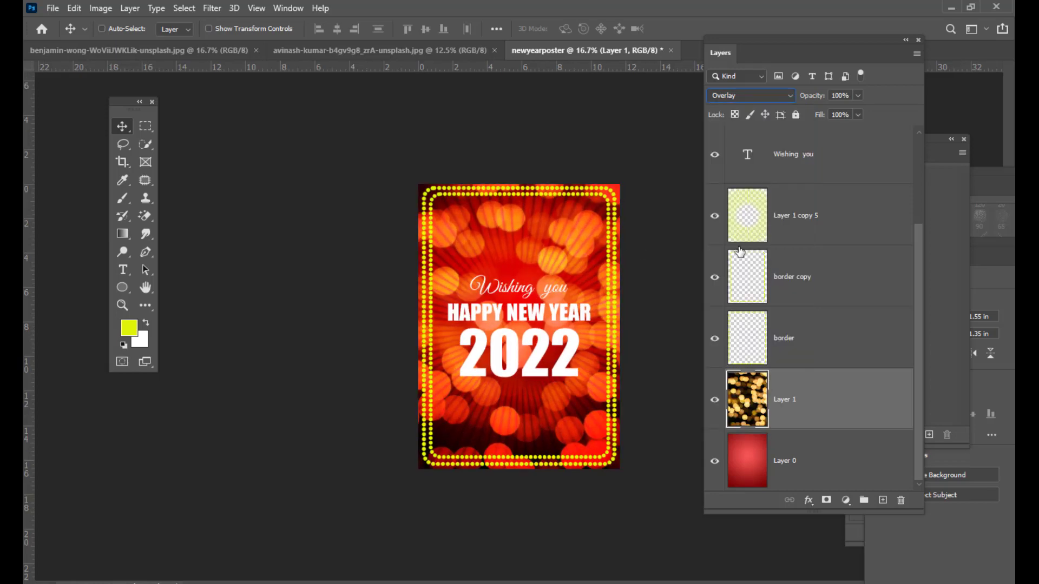
{"action": "left_click", "coordinate": [858, 96]}
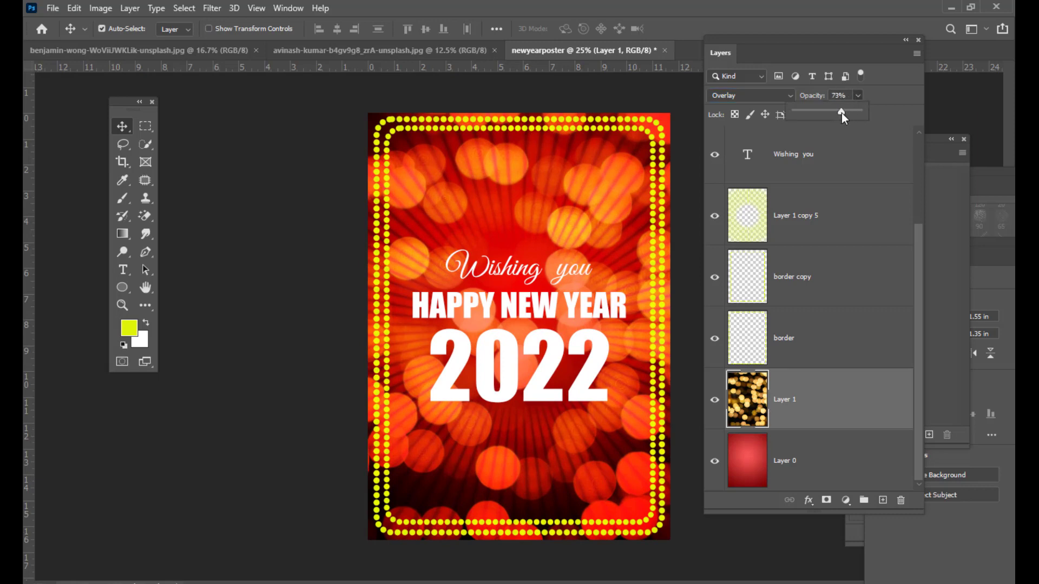
{"action": "left_click_drag", "start_coordinate": [841, 112], "coordinate": [828, 114]}
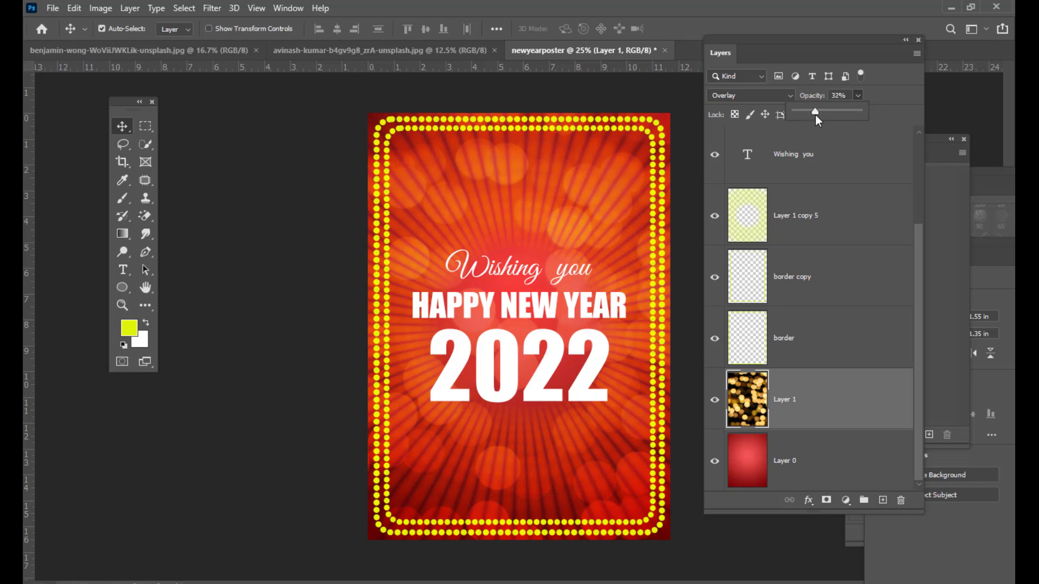
{"action": "left_click_drag", "start_coordinate": [760, 36], "coordinate": [778, 40]}
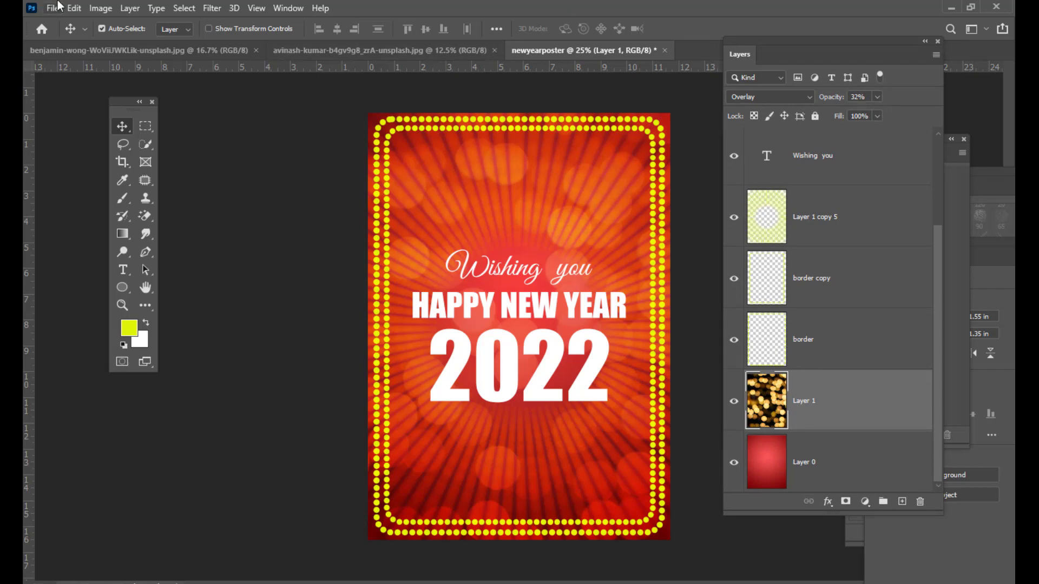
{"action": "left_click_drag", "start_coordinate": [774, 38], "coordinate": [782, 38]}
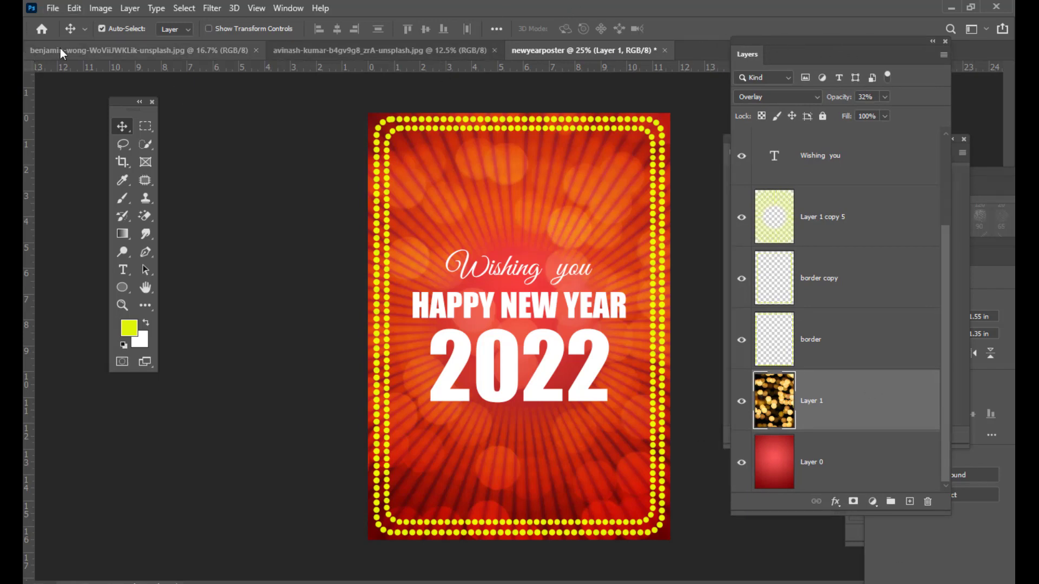
- Switch to the orange balloon photo and select the balloon with Select Subject
{"action": "left_click", "coordinate": [91, 48]}
{"action": "left_click", "coordinate": [332, 48]}
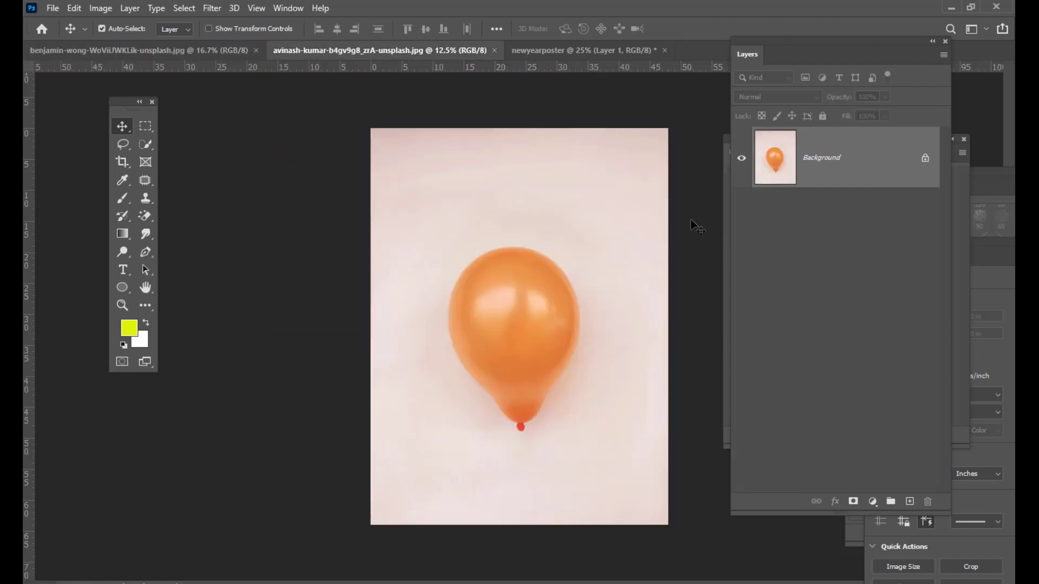
{"action": "left_click_drag", "start_coordinate": [807, 39], "coordinate": [817, 35]}
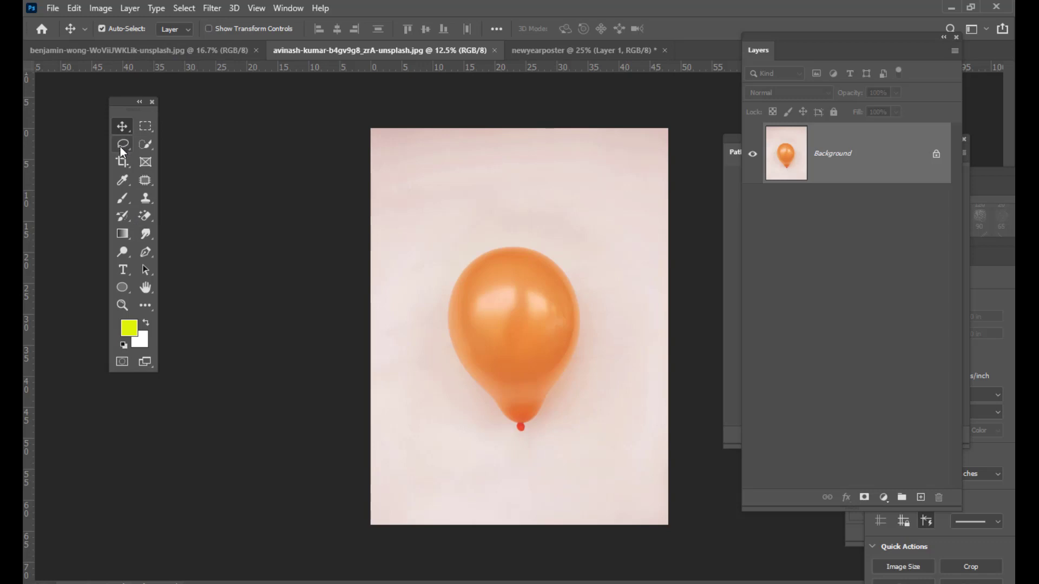
{"action": "left_click", "coordinate": [145, 146]}
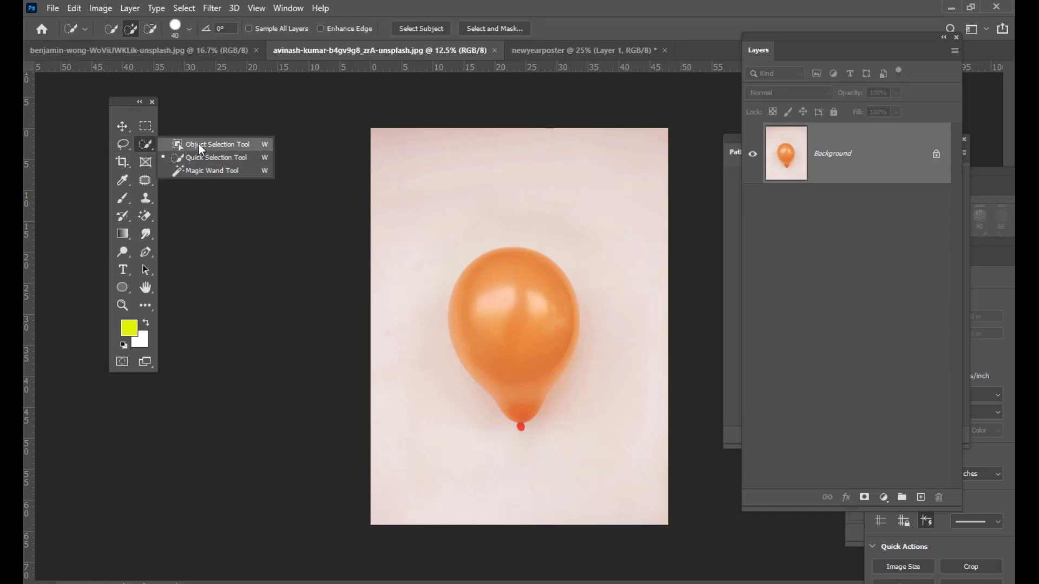
{"action": "left_click", "coordinate": [222, 159]}
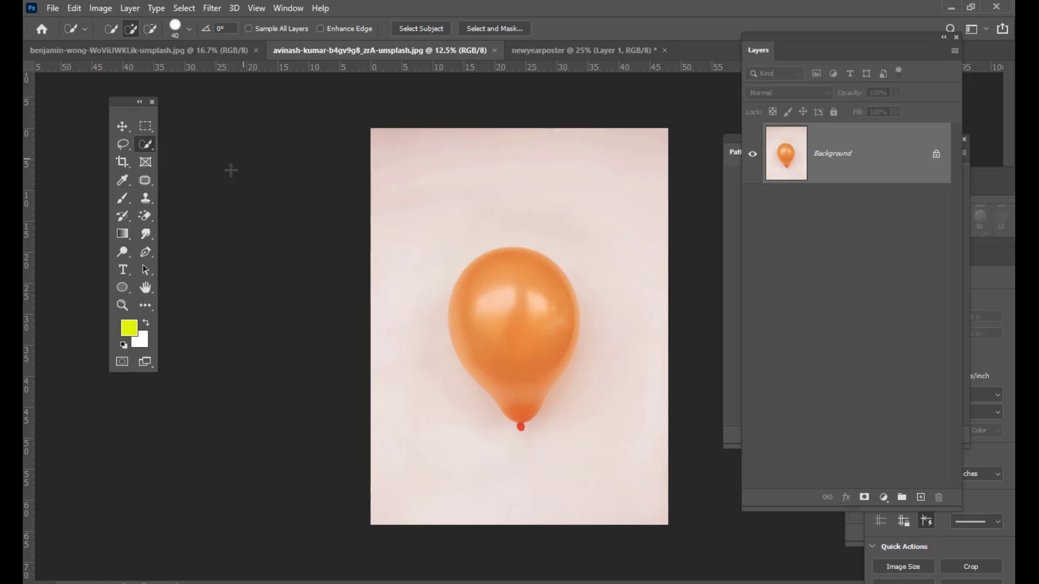
{"action": "left_click", "coordinate": [417, 28]}
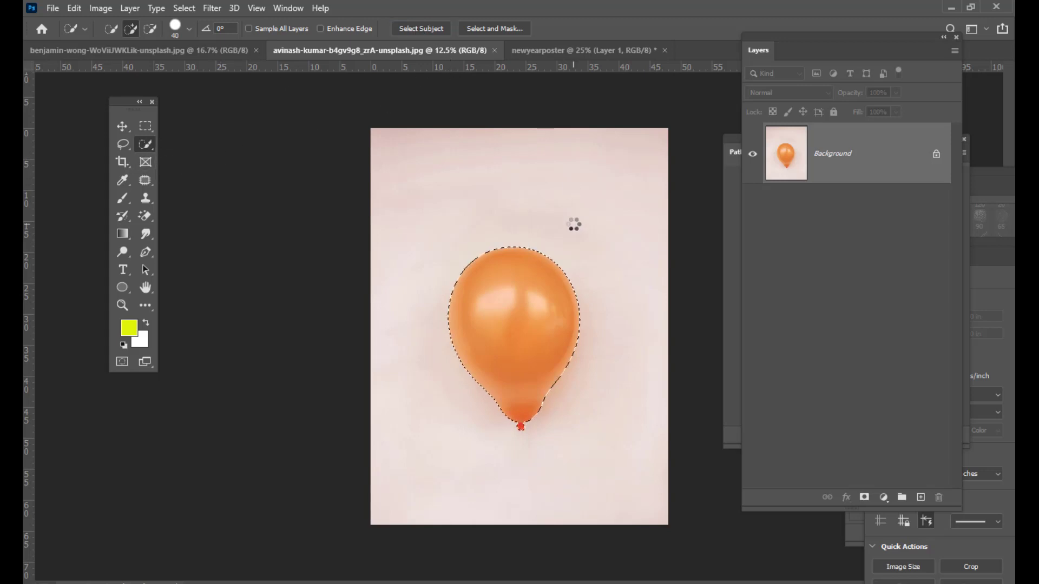
- Copy the selected balloon into newyearposter and place its layer directly above "HAPPY NEW YEAR"
{"action": "left_click", "coordinate": [122, 126]}
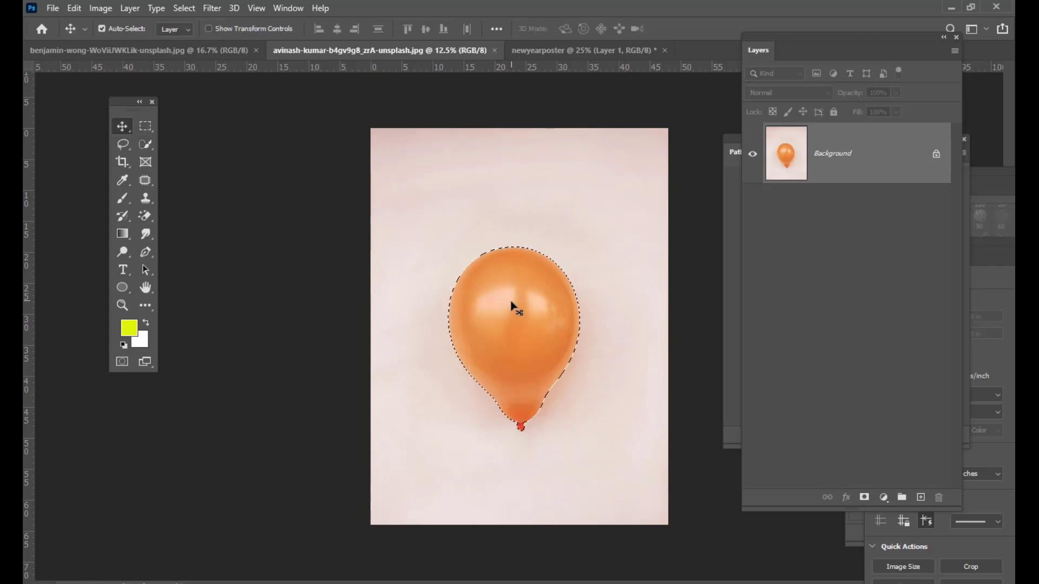
{"action": "left_click_drag", "start_coordinate": [526, 320], "coordinate": [567, 52]}
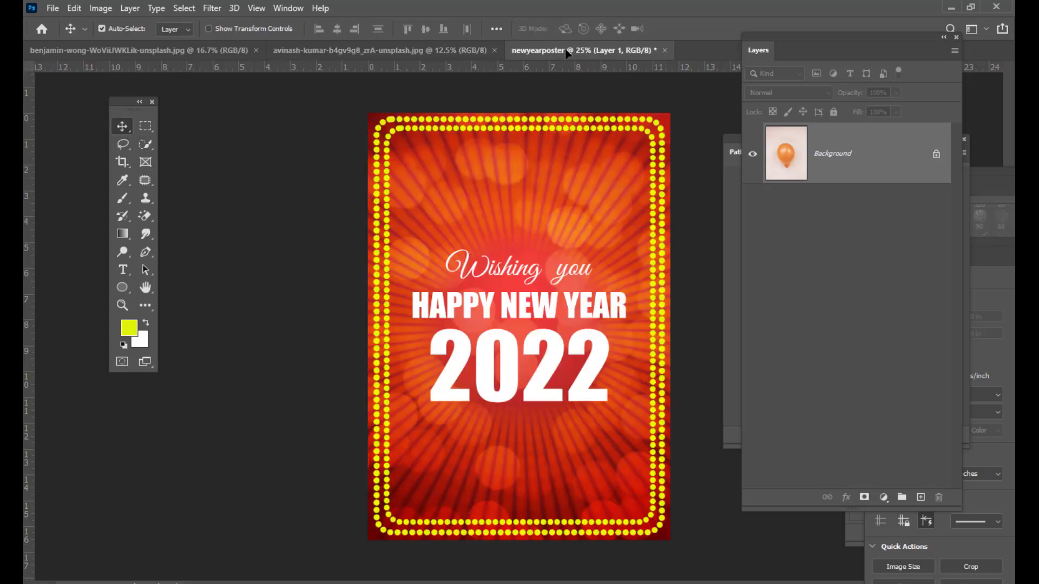
{"action": "left_click_drag", "start_coordinate": [444, 200], "coordinate": [444, 202]}
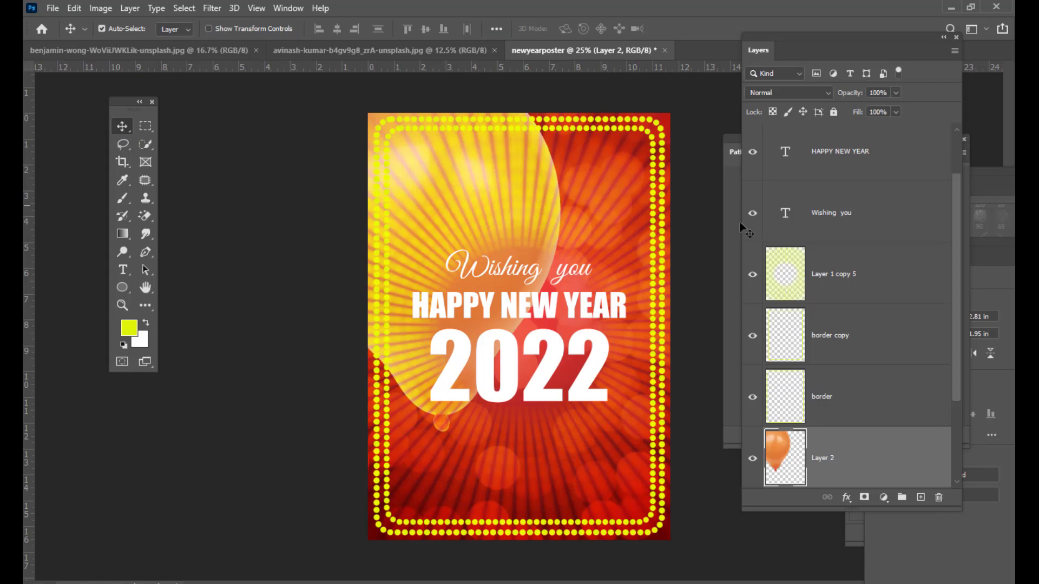
{"action": "left_click_drag", "start_coordinate": [893, 459], "coordinate": [859, 127]}
- Scale the balloon down to about a fifth of its size and place it inside the poster's upper-left border corner
{"action": "left_click_drag", "start_coordinate": [452, 205], "coordinate": [501, 227]}
{"action": "key", "text": "ctrl+t"}
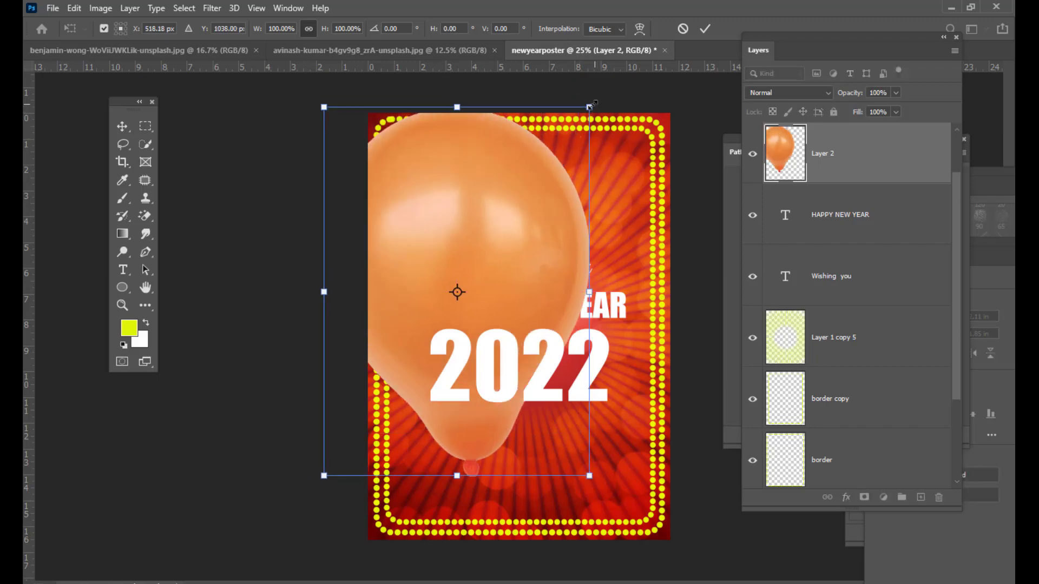
{"action": "left_click_drag", "start_coordinate": [589, 106], "coordinate": [456, 153]}
{"action": "key", "text": "Return"}
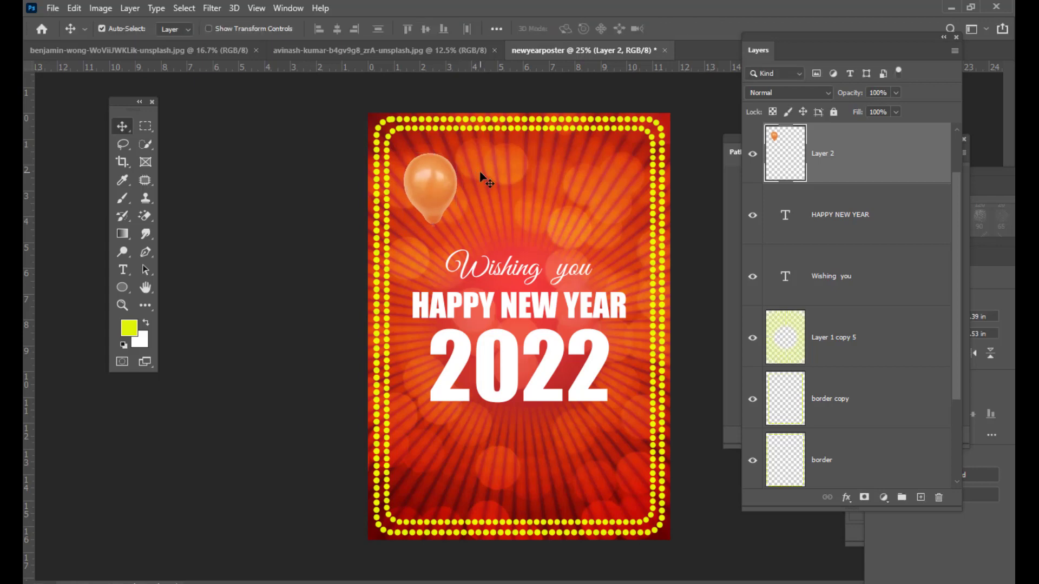
{"action": "left_click_drag", "start_coordinate": [448, 196], "coordinate": [438, 182]}
- Load the orange balloon's outline as a selection and add an empty layer above the balloon
{"action": "left_click_drag", "start_coordinate": [823, 56], "coordinate": [802, 35]}
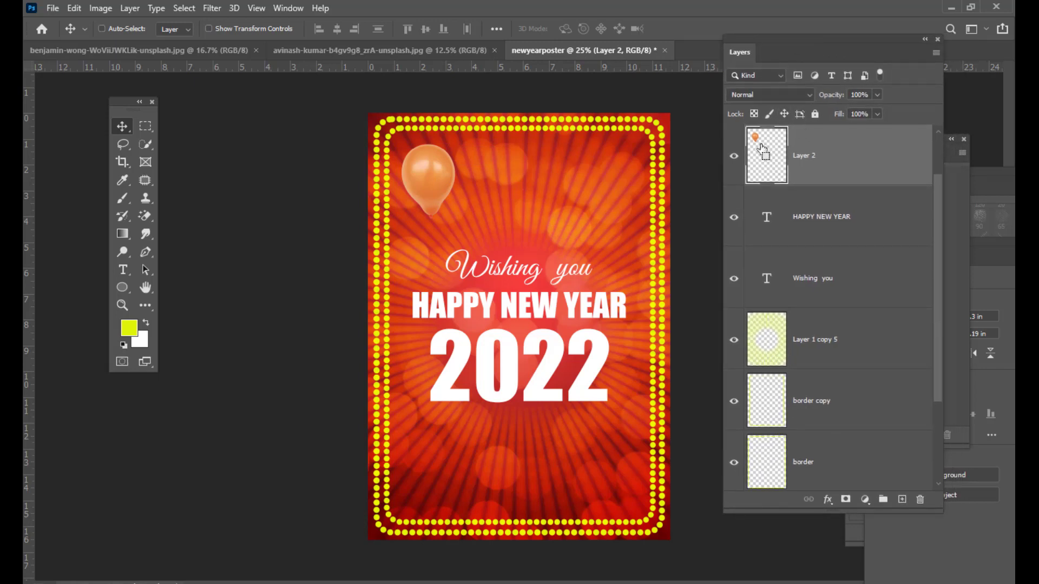
{"action": "mouse_move", "coordinate": [762, 147]}
{"action": "left_mouse_down"}
{"action": "mouse_move", "coordinate": [779, 153]}
{"action": "mouse_move", "coordinate": [763, 157]}
{"action": "left_mouse_up"}
{"action": "left_click", "coordinate": [763, 158], "text": "ctrl"}
{"action": "left_click_drag", "start_coordinate": [772, 44], "coordinate": [713, 26]}
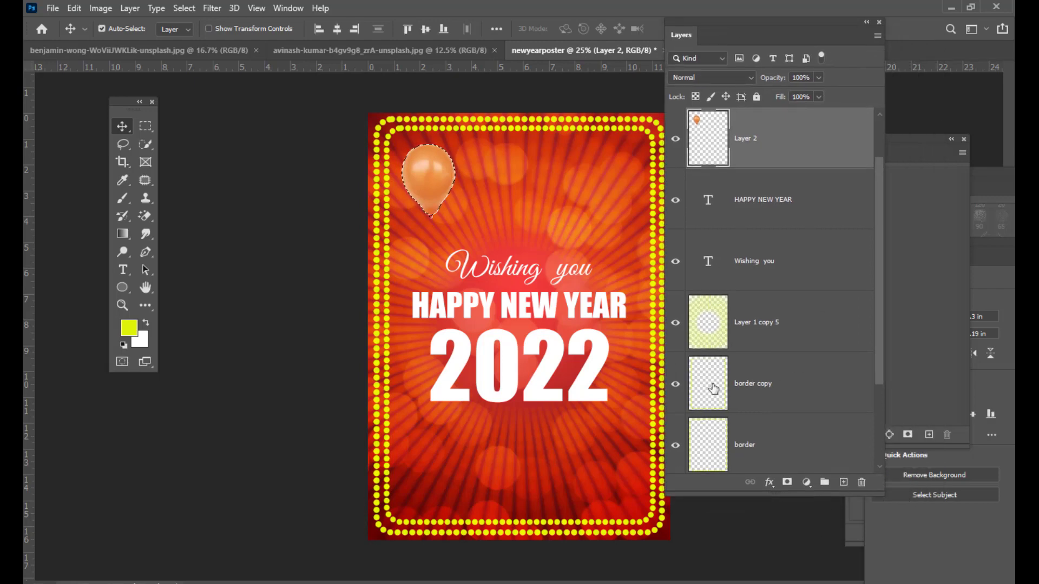
{"action": "left_click", "coordinate": [843, 482]}
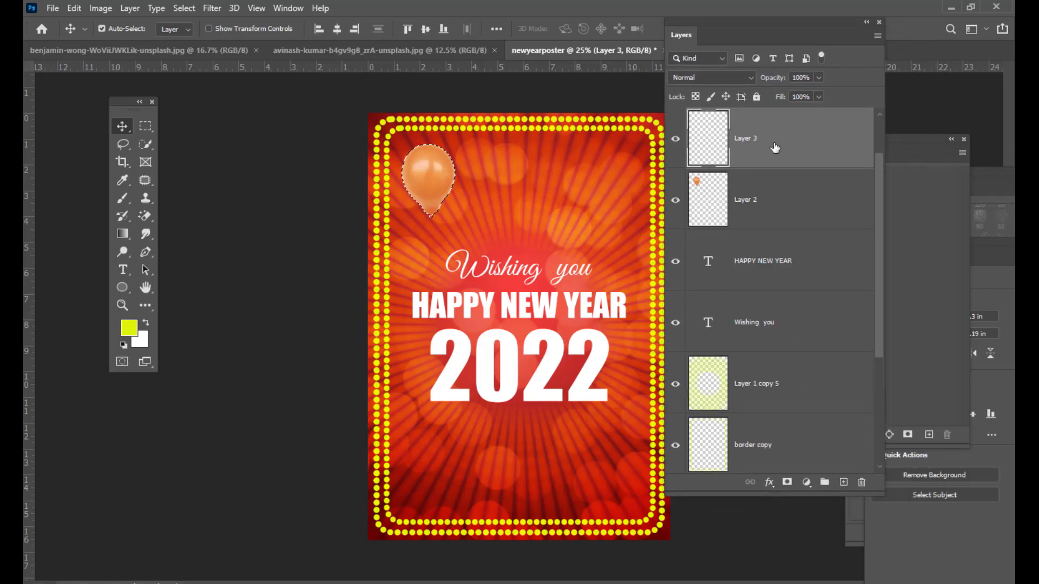
- Set the foreground colour to blue, fill the balloon-shaped selection on the new layer and deselect
{"action": "left_click", "coordinate": [129, 327]}
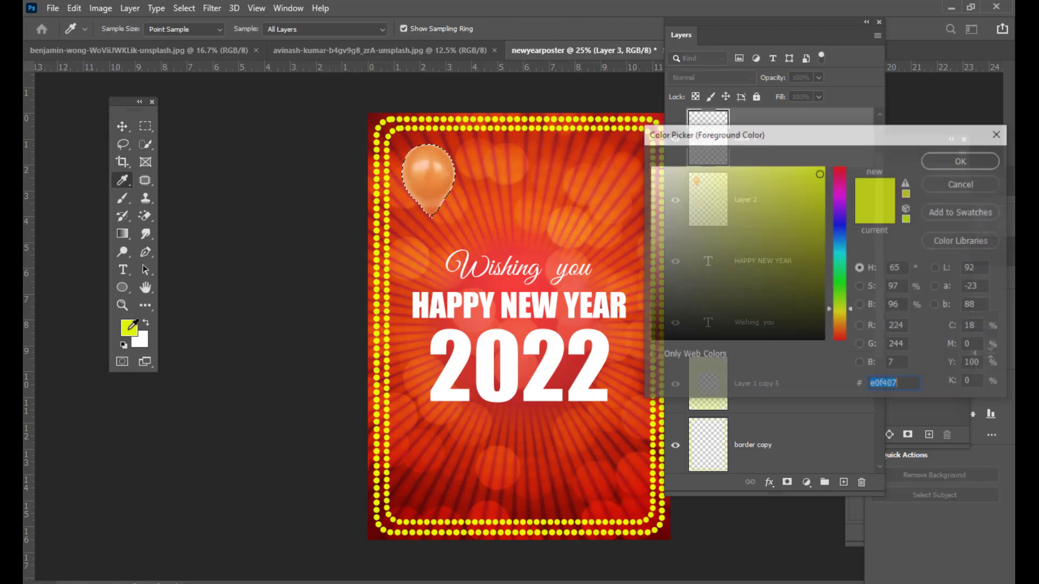
{"action": "left_click", "coordinate": [839, 228]}
{"action": "left_click", "coordinate": [955, 161]}
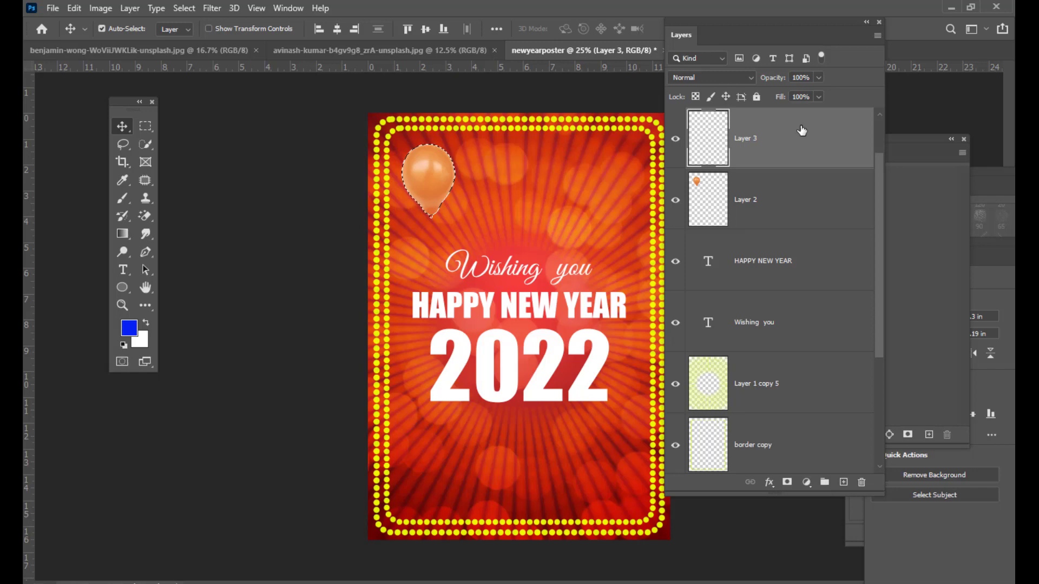
{"action": "key", "text": "alt+BackSpace"}
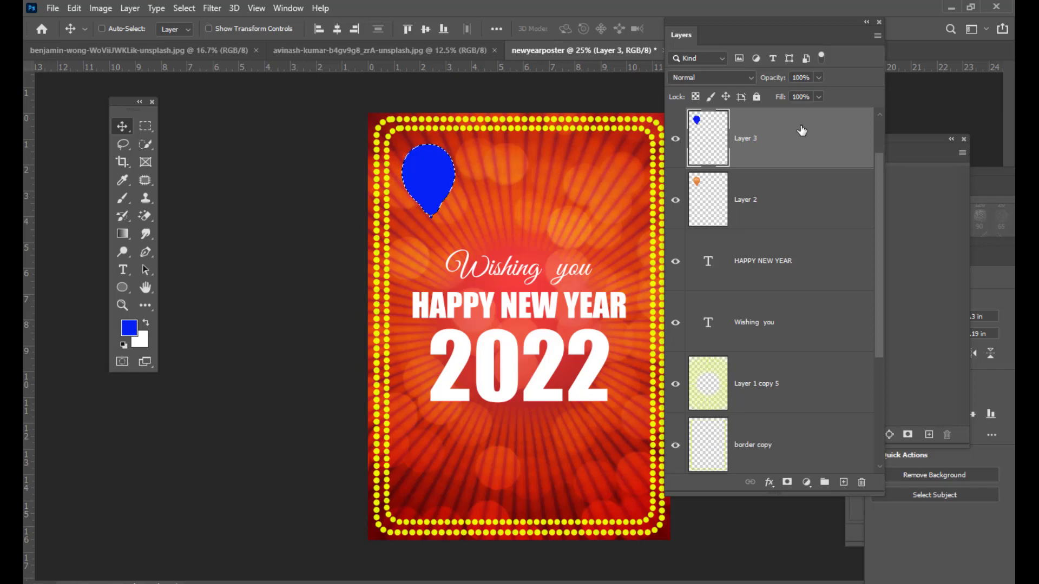
{"action": "key", "text": "ctrl+d"}
- Set the blue fill layer's blend mode to Color and merge it with the orange balloon layer
{"action": "left_click", "coordinate": [710, 77]}
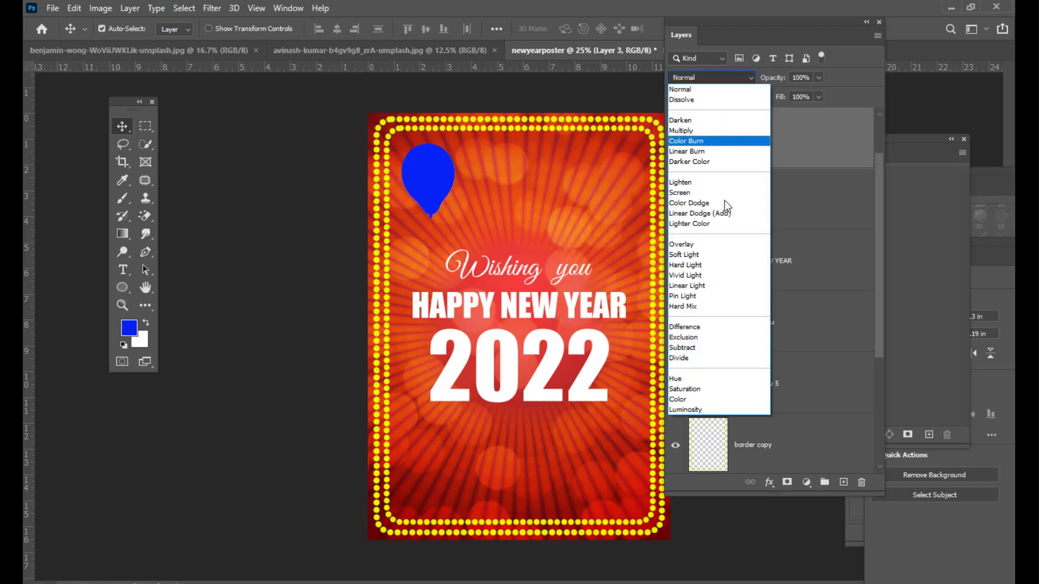
{"action": "left_click", "coordinate": [700, 399]}
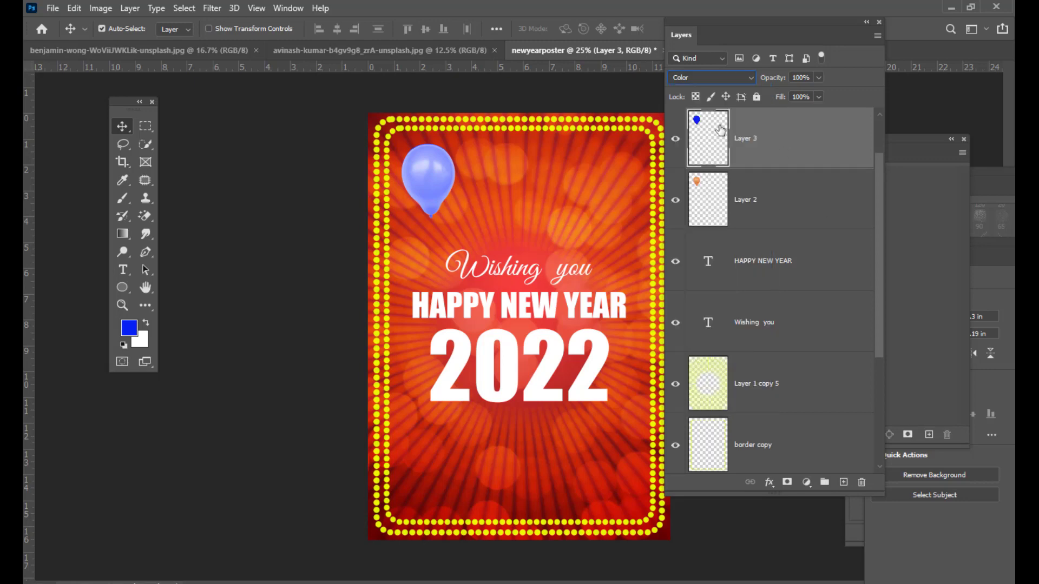
{"action": "left_click", "coordinate": [776, 199], "text": "shift"}
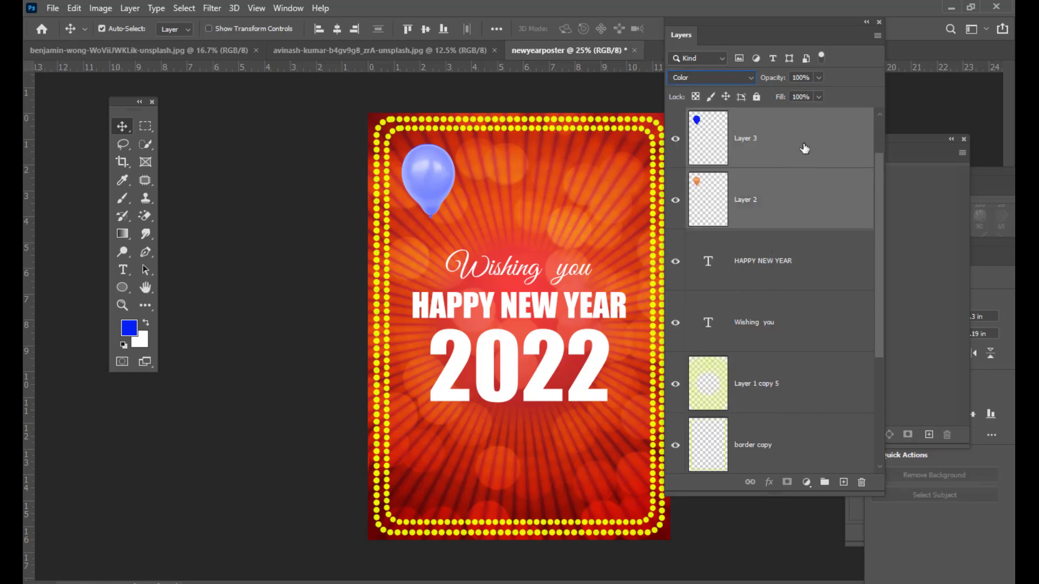
{"action": "key", "text": "ctrl+e"}
{"action": "left_click_drag", "start_coordinate": [687, 21], "coordinate": [697, 21]}
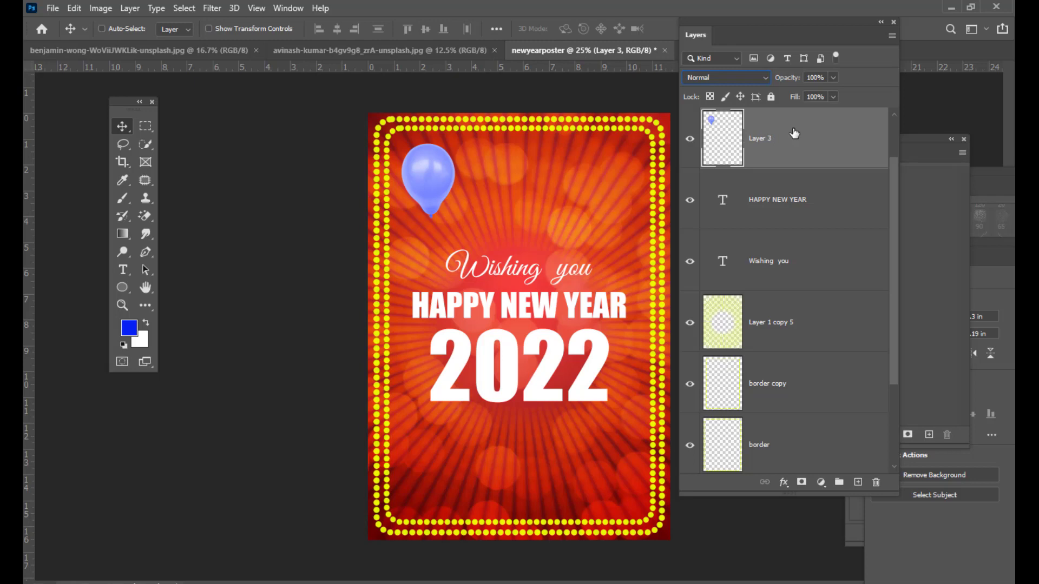
- Duplicate the blue balloon layer, load the copy's outline as a selection and add an empty layer above it
{"action": "key", "text": "ctrl+j"}
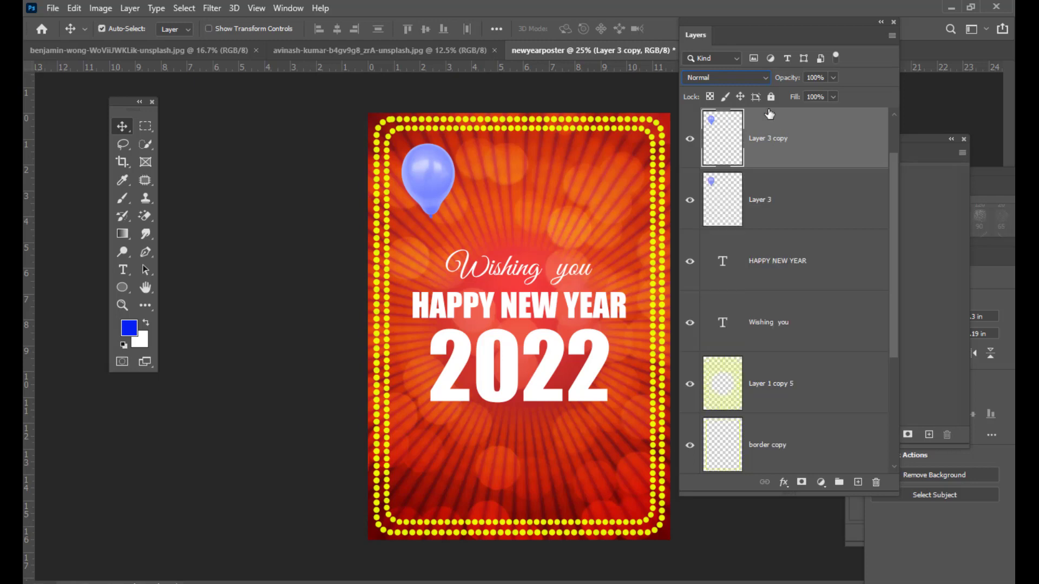
{"action": "left_click_drag", "start_coordinate": [728, 17], "coordinate": [734, 22]}
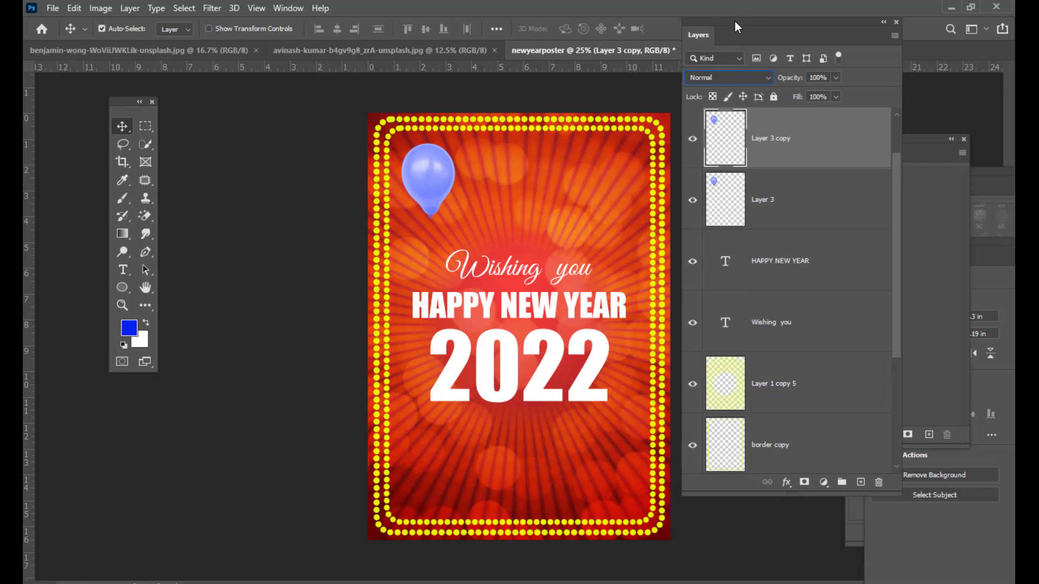
{"action": "left_click", "coordinate": [724, 142], "text": "ctrl"}
{"action": "left_click_drag", "start_coordinate": [766, 23], "coordinate": [739, 24]}
{"action": "left_click", "coordinate": [837, 482]}
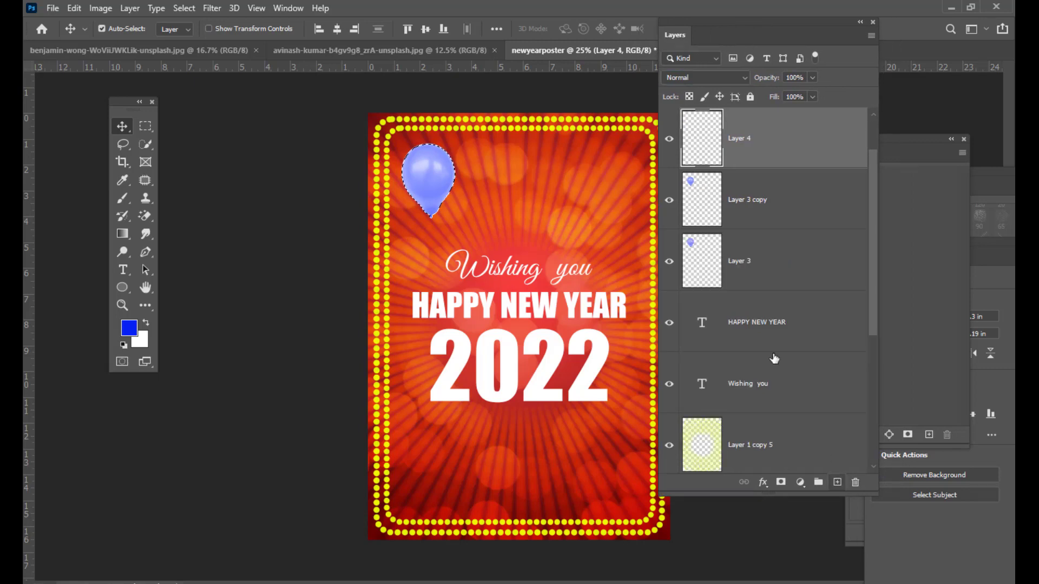
- Set the foreground colour to dark green, fill the balloon-shaped selection on the empty layer and deselect
{"action": "left_click", "coordinate": [130, 327]}
{"action": "left_click", "coordinate": [840, 287]}
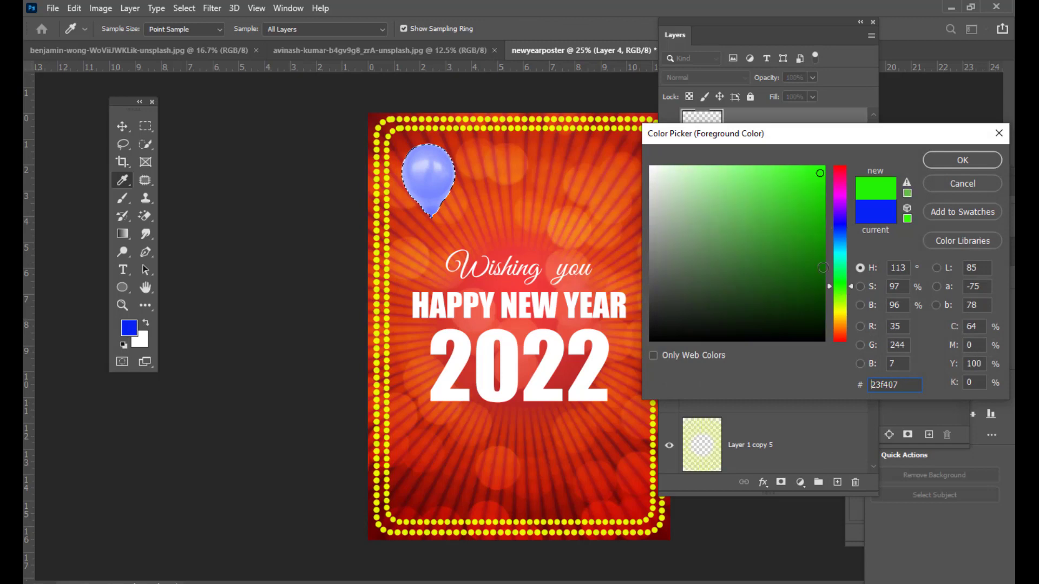
{"action": "left_click", "coordinate": [817, 253]}
{"action": "left_click", "coordinate": [929, 160]}
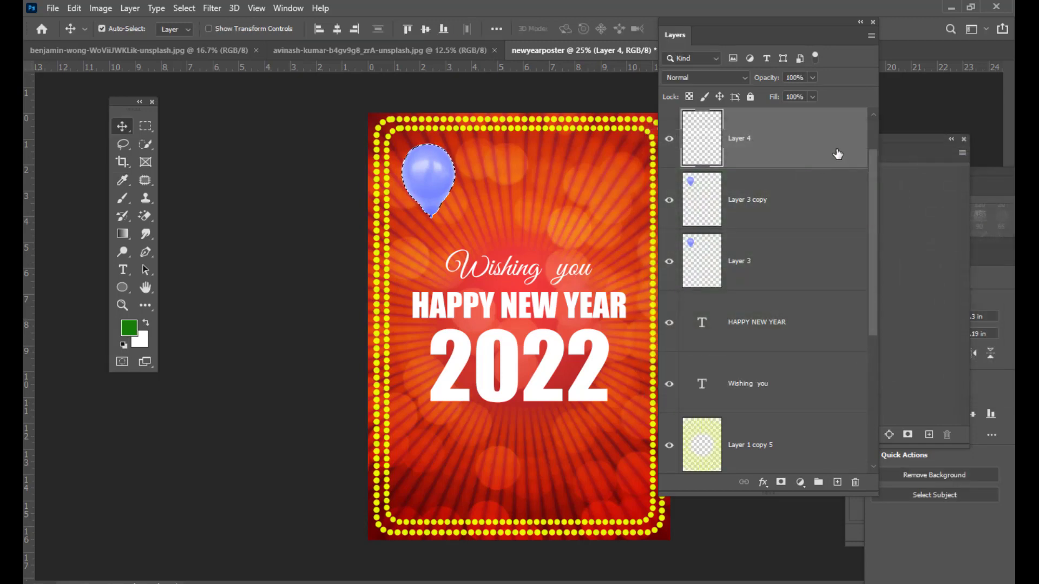
{"action": "key", "text": "alt+BackSpace"}
{"action": "key", "text": "ctrl+d"}
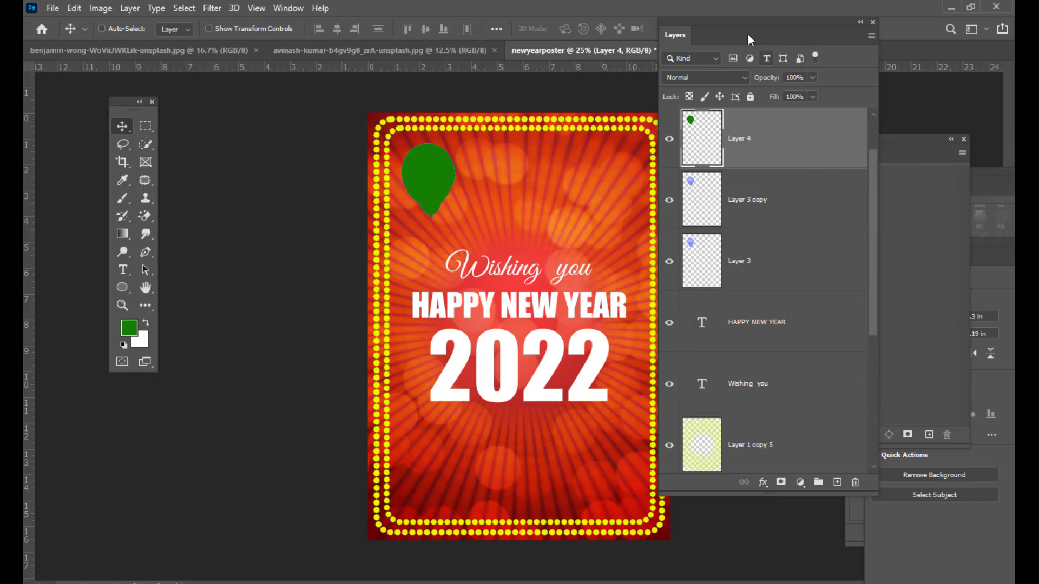
- Set the green fill layer's blend mode to Color and merge it with the duplicated blue balloon layer
{"action": "left_click", "coordinate": [704, 77]}
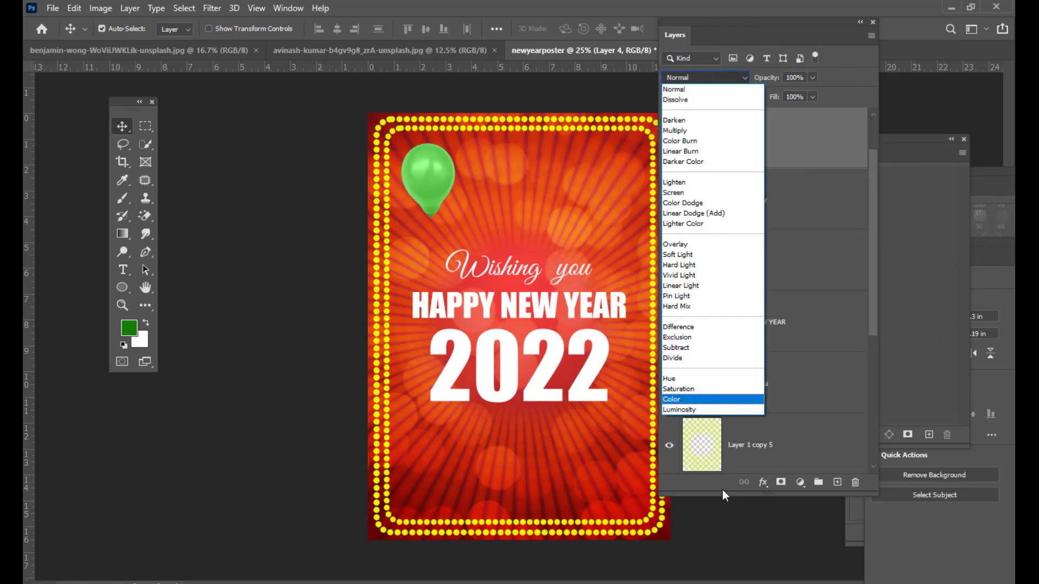
{"action": "left_click", "coordinate": [687, 400]}
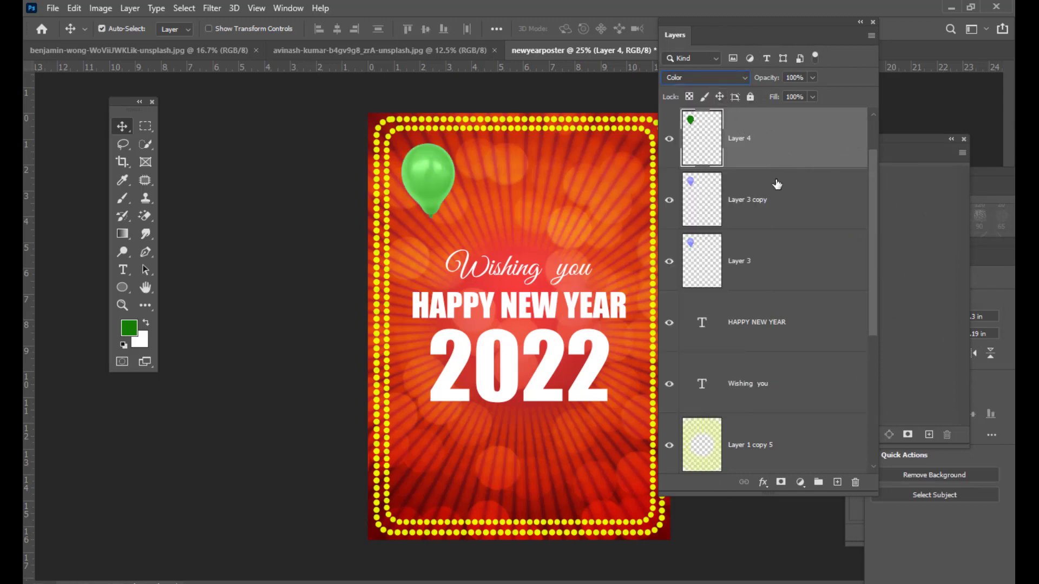
{"action": "left_click", "coordinate": [824, 201], "text": "shift"}
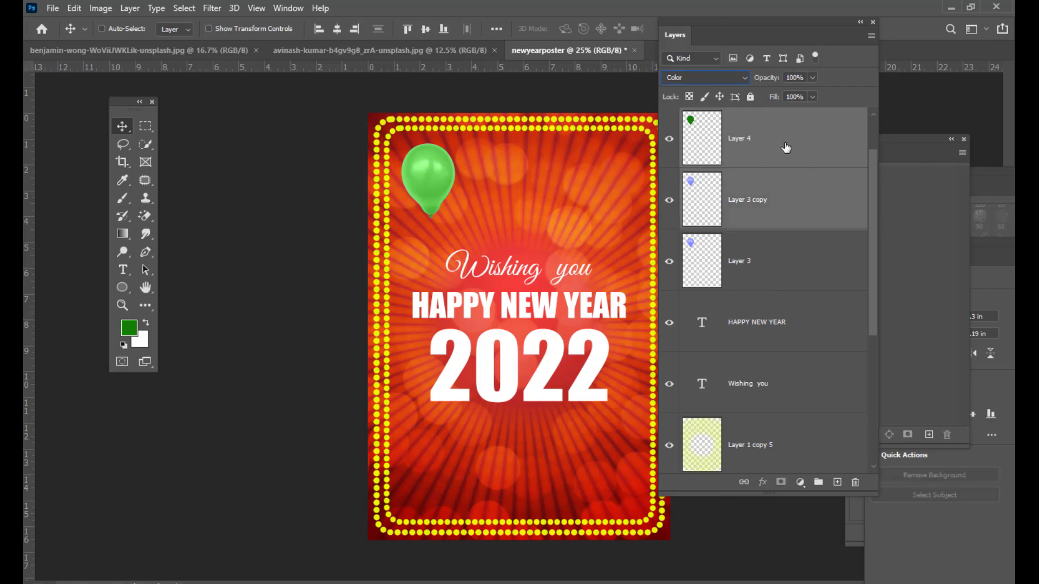
{"action": "key", "text": "ctrl+e"}
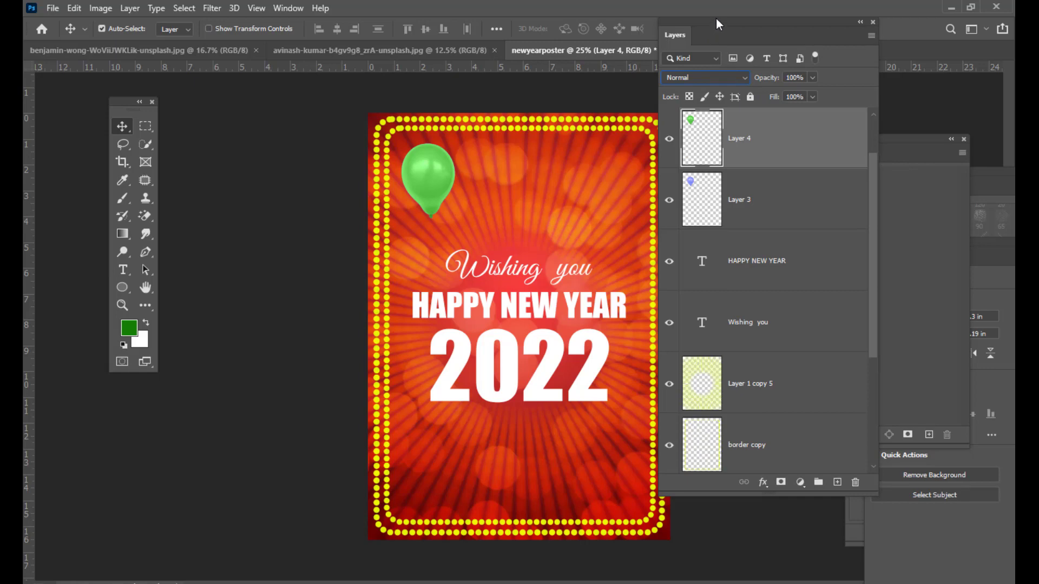
- Move the green balloon to the poster's upper-right corner area and scale it down to about 58%
{"action": "left_click_drag", "start_coordinate": [715, 17], "coordinate": [731, 24]}
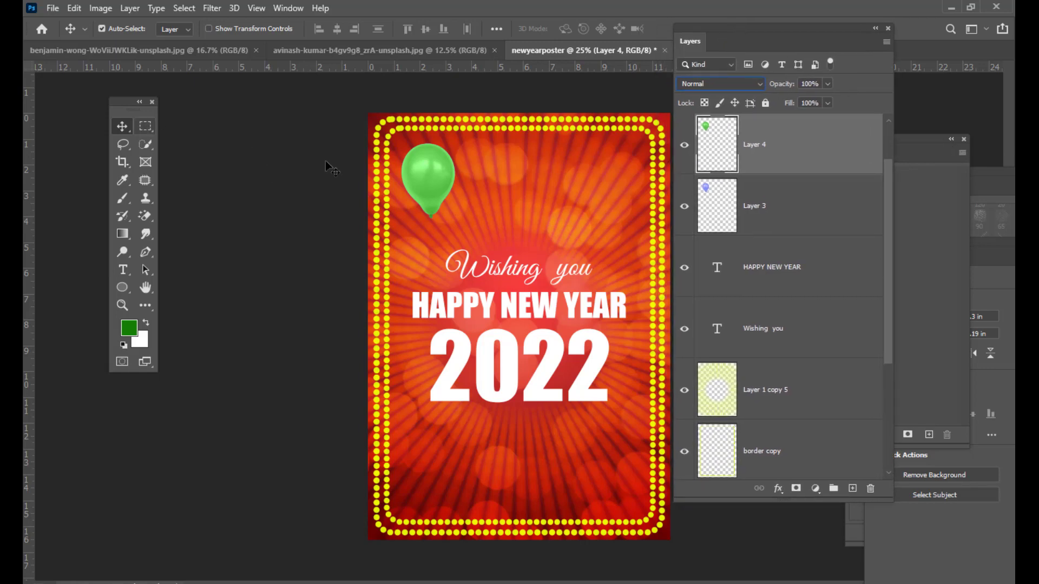
{"action": "left_click_drag", "start_coordinate": [431, 174], "coordinate": [614, 195]}
{"action": "key", "text": "ctrl"}
{"action": "key", "text": "ctrl+t"}
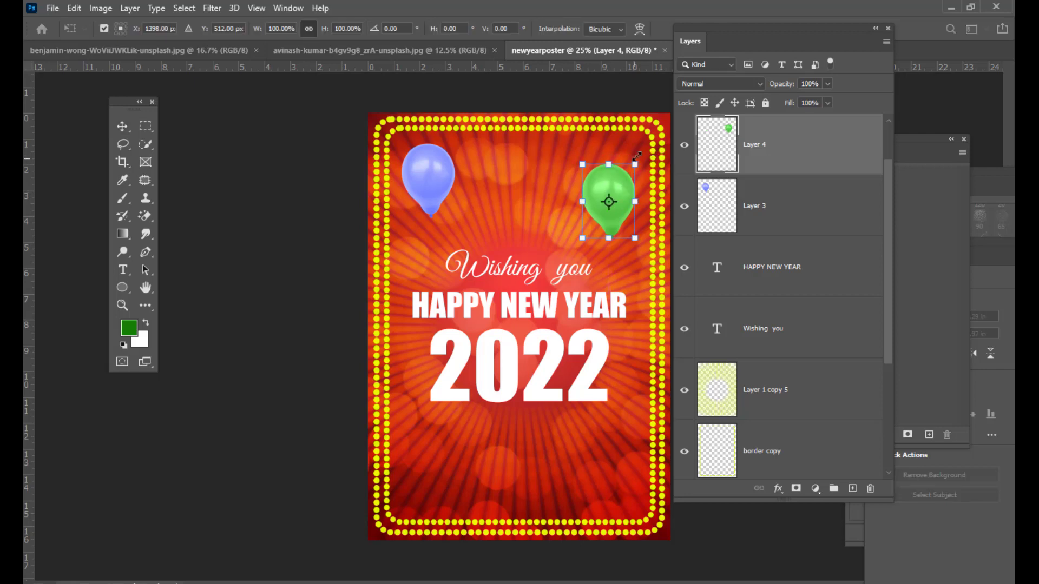
{"action": "left_click_drag", "start_coordinate": [638, 161], "coordinate": [626, 177]}
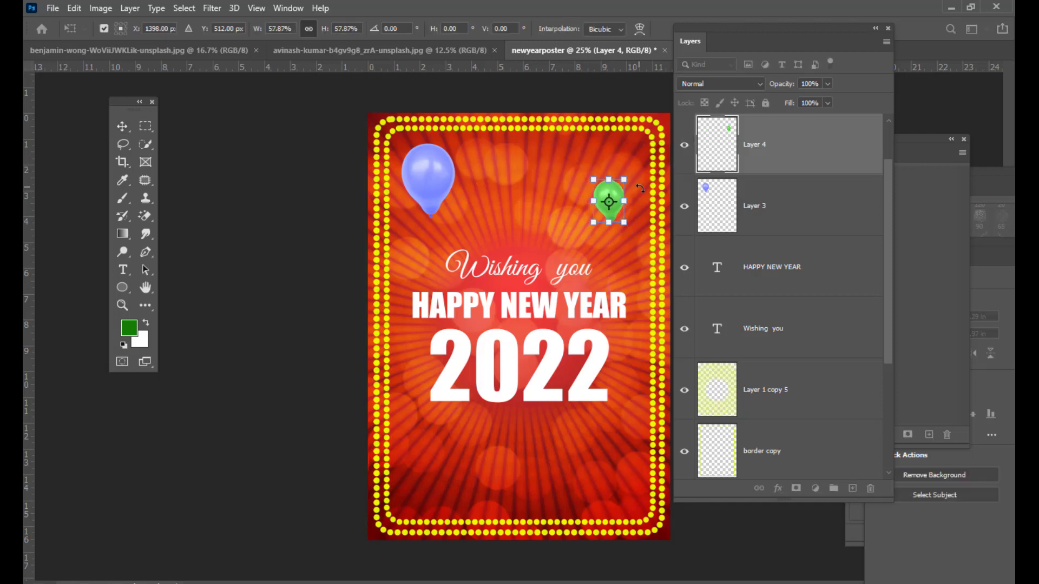
{"action": "key", "text": "Return"}
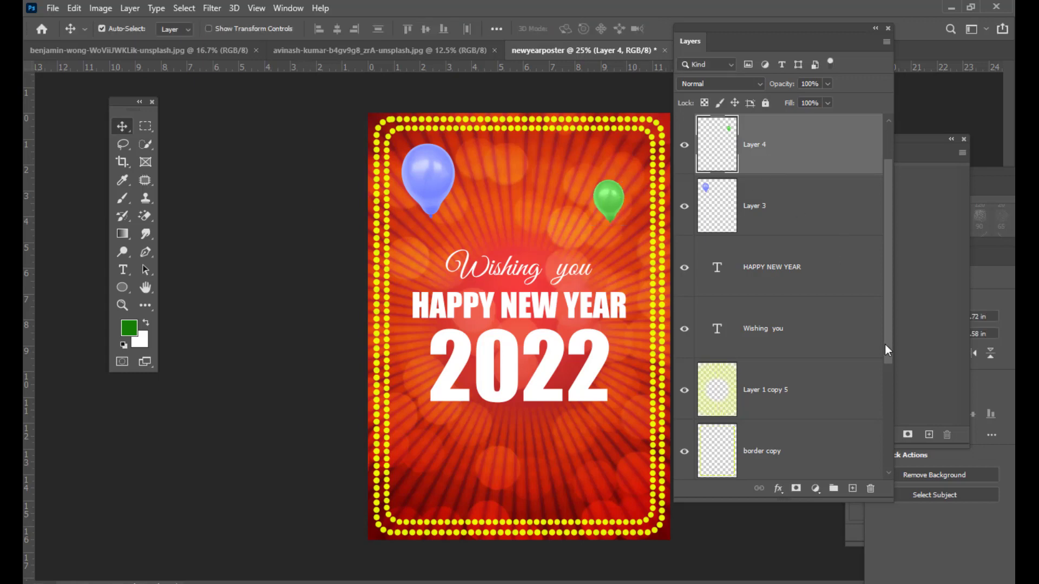
- Duplicate the blue balloon, place the copy in the poster's lower-right area and scale it down slightly
{"action": "left_click", "coordinate": [806, 211]}
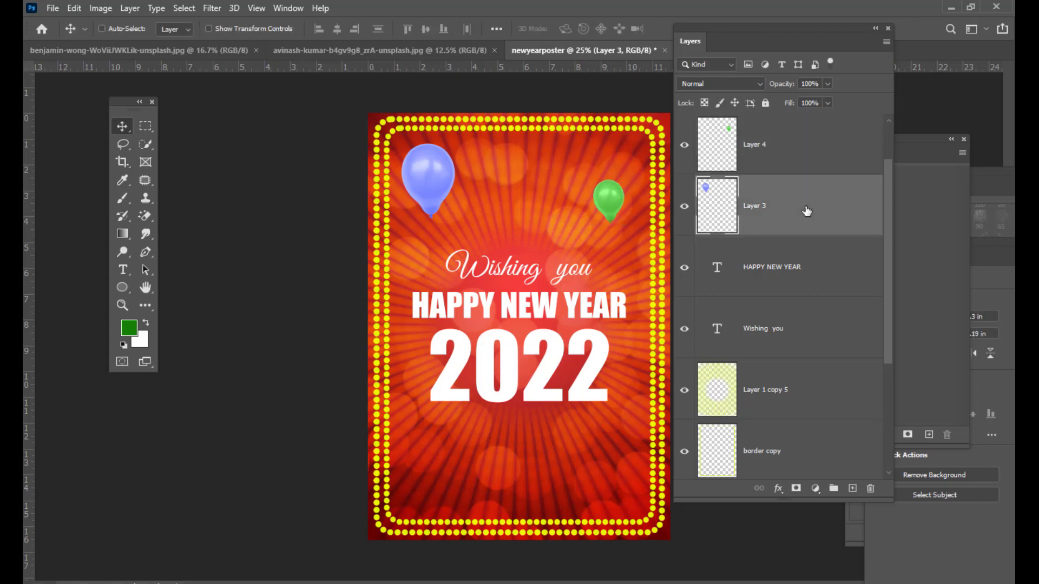
{"action": "key", "text": "ctrl+j"}
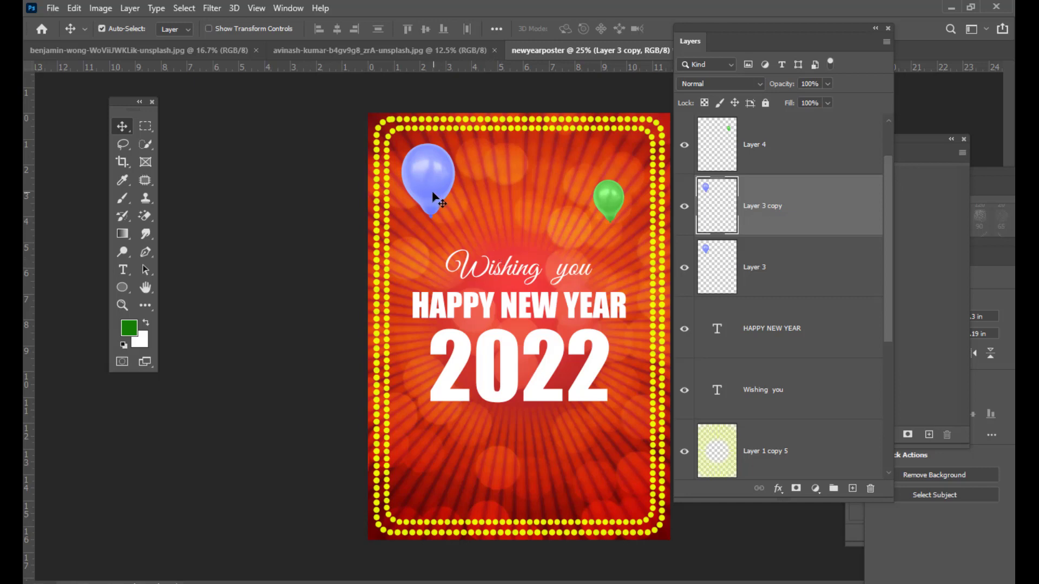
{"action": "left_click_drag", "start_coordinate": [433, 196], "coordinate": [616, 468]}
{"action": "key", "text": "ctrl+t"}
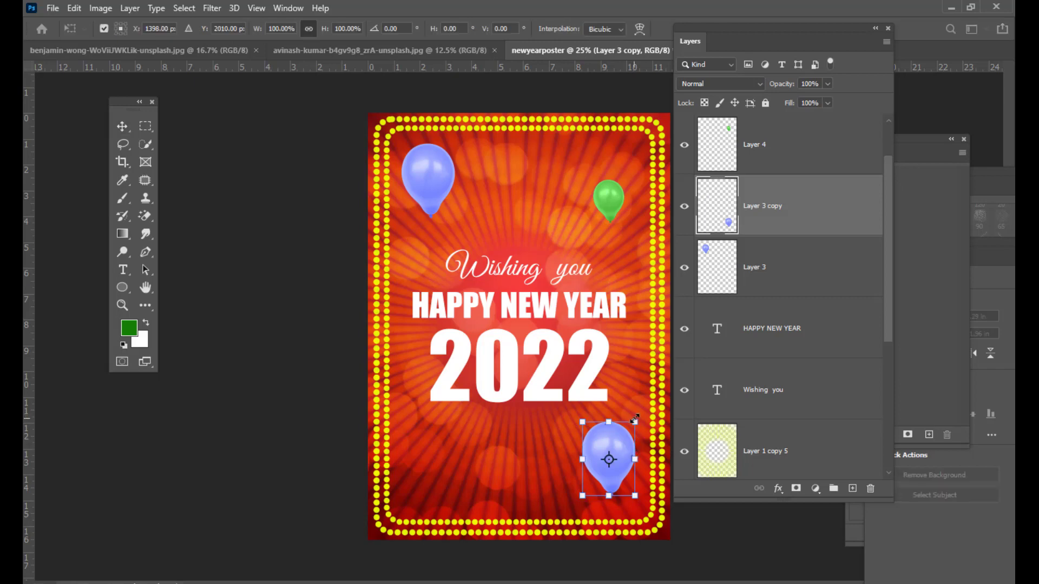
{"action": "left_click_drag", "start_coordinate": [637, 419], "coordinate": [631, 427]}
{"action": "key", "text": "Return"}
- Duplicate the green balloon, place the copy in the poster's lower-left area and enlarge it slightly
{"action": "left_click", "coordinate": [823, 137]}
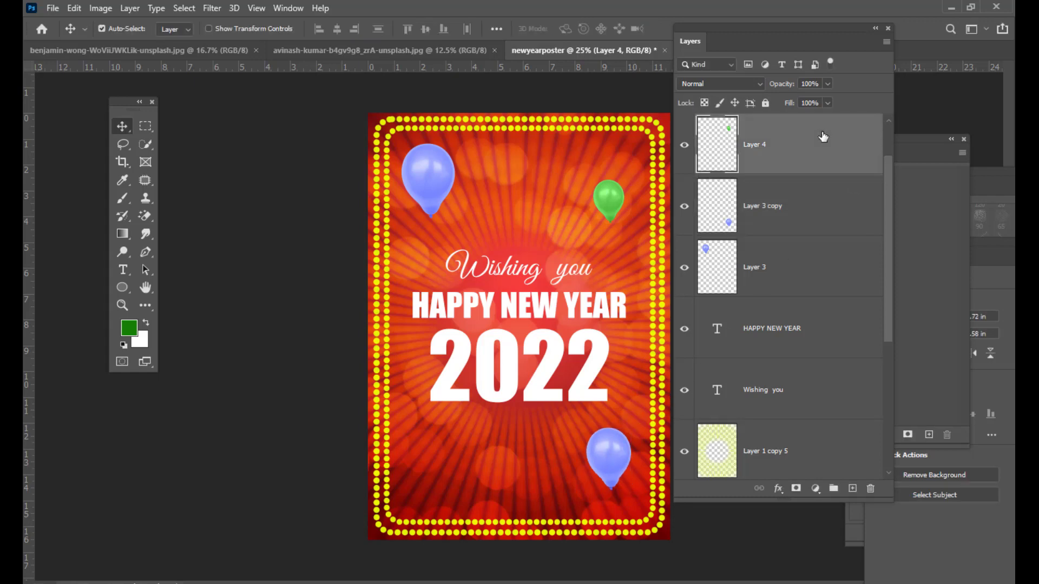
{"action": "key", "text": "ctrl+j"}
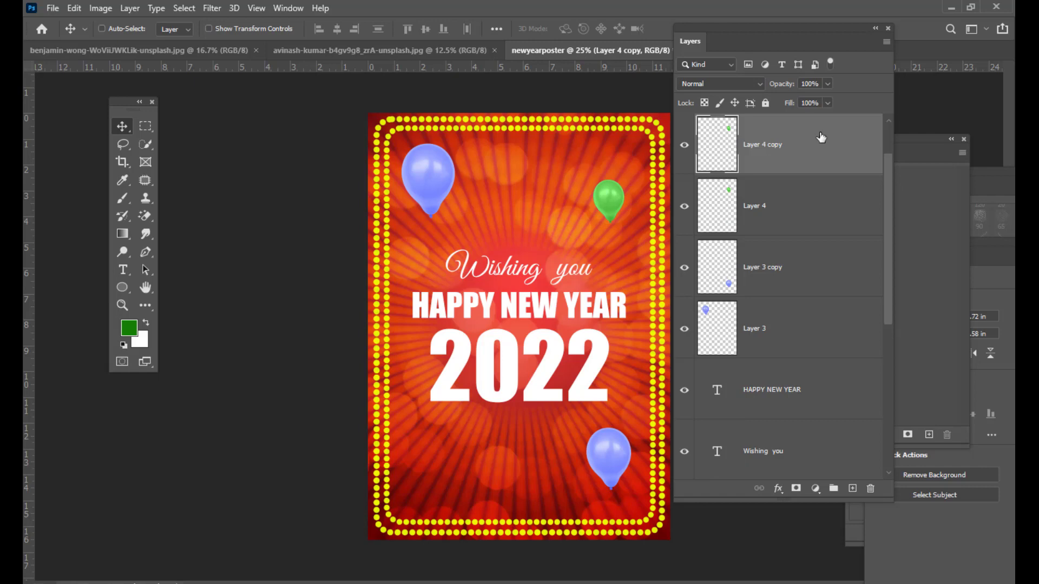
{"action": "left_click_drag", "start_coordinate": [614, 201], "coordinate": [458, 422]}
{"action": "key", "text": "ctrl+t"}
{"action": "key", "text": "Return"}
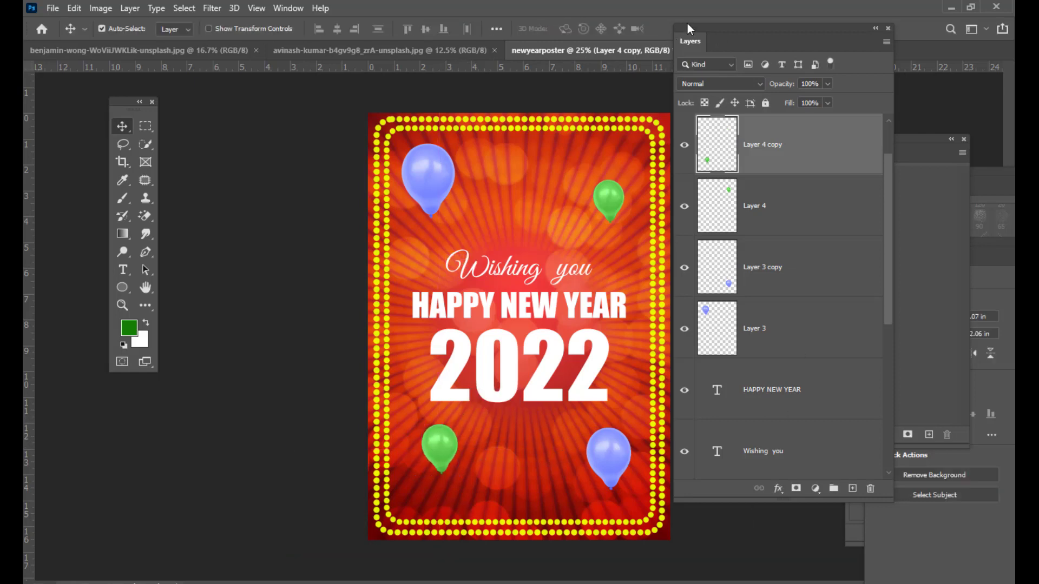
- Add a black Multiply drop shadow to the HAPPY NEW YEAR text and raise the shadow's opacity above 35%
{"action": "left_click_drag", "start_coordinate": [687, 27], "coordinate": [716, 30]}
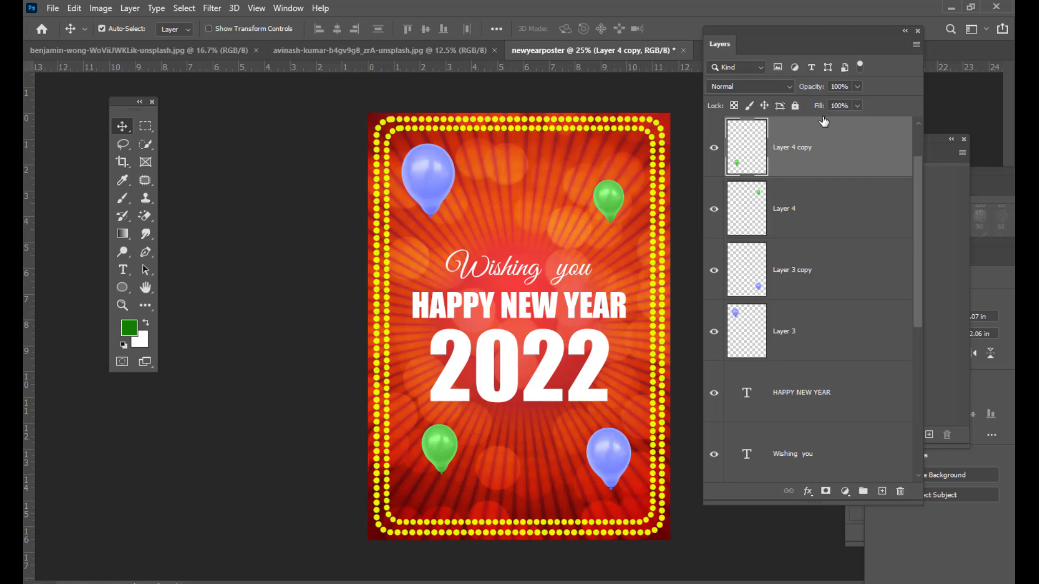
{"action": "scroll", "coordinate": [849, 303], "scroll_direction": "down", "scroll_amount": 4}
{"action": "scroll", "coordinate": [855, 259], "scroll_direction": "up", "scroll_amount": 2}
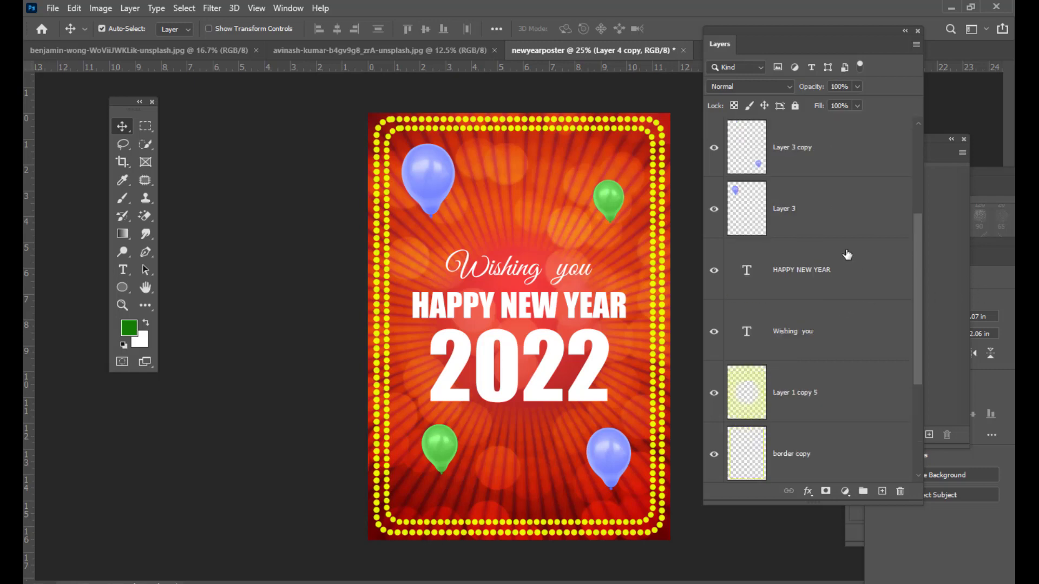
{"action": "left_click", "coordinate": [849, 279]}
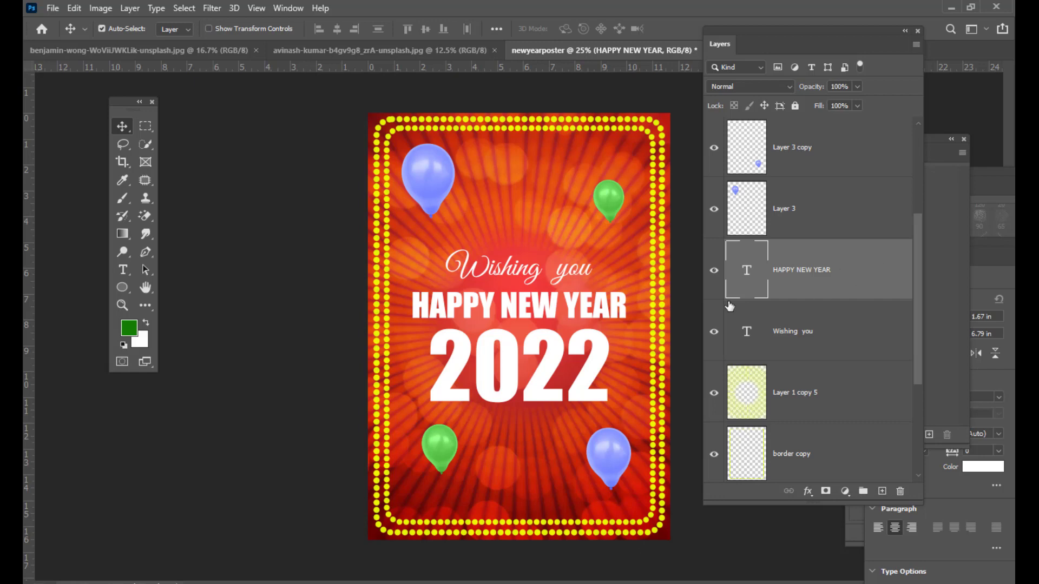
{"action": "double_click", "coordinate": [871, 268]}
{"action": "left_click_drag", "start_coordinate": [473, 107], "coordinate": [744, 87]}
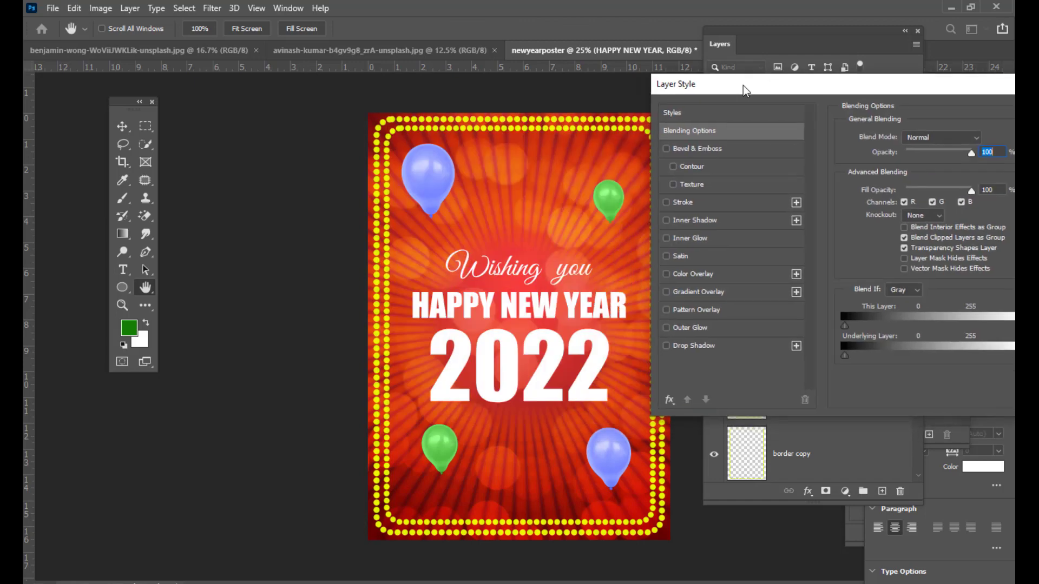
{"action": "left_click", "coordinate": [667, 346]}
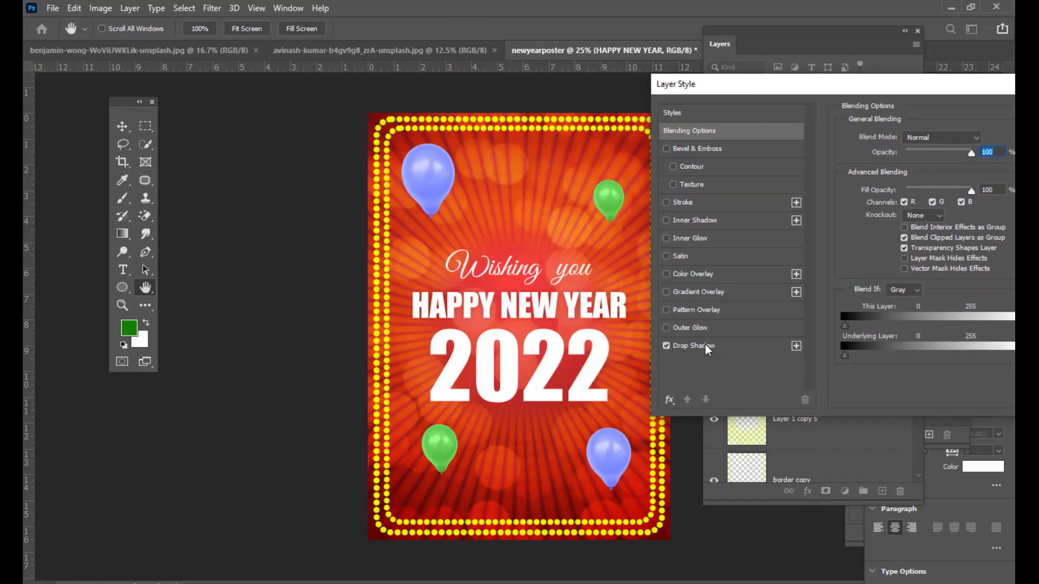
{"action": "left_click", "coordinate": [703, 346]}
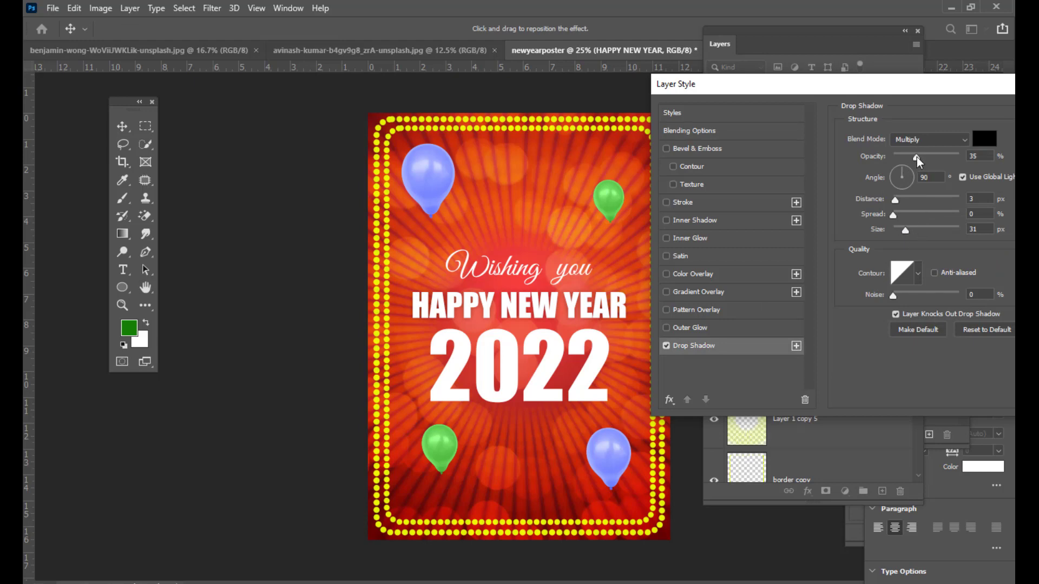
{"action": "mouse_move", "coordinate": [916, 157]}
{"action": "left_mouse_down"}
{"action": "mouse_move", "coordinate": [975, 157]}
{"action": "mouse_move", "coordinate": [928, 160]}
{"action": "left_mouse_up"}
{"action": "left_click_drag", "start_coordinate": [848, 85], "coordinate": [695, 117]}
{"action": "left_click", "coordinate": [944, 142]}
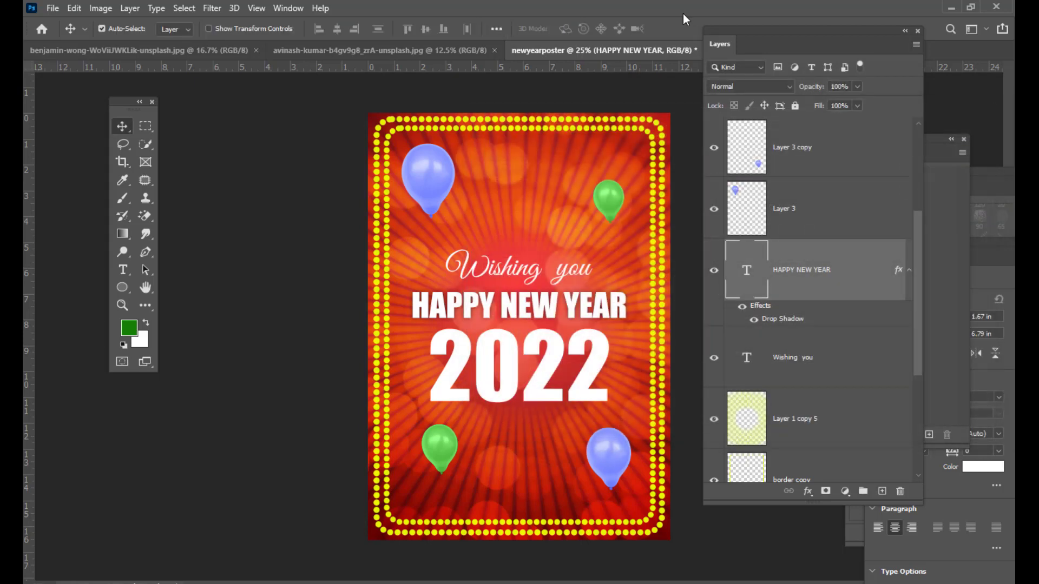
- Copy the drop shadow layer style from the HAPPY NEW YEAR text to the Wishing you text layer
{"action": "left_click_drag", "start_coordinate": [721, 28], "coordinate": [712, 31]}
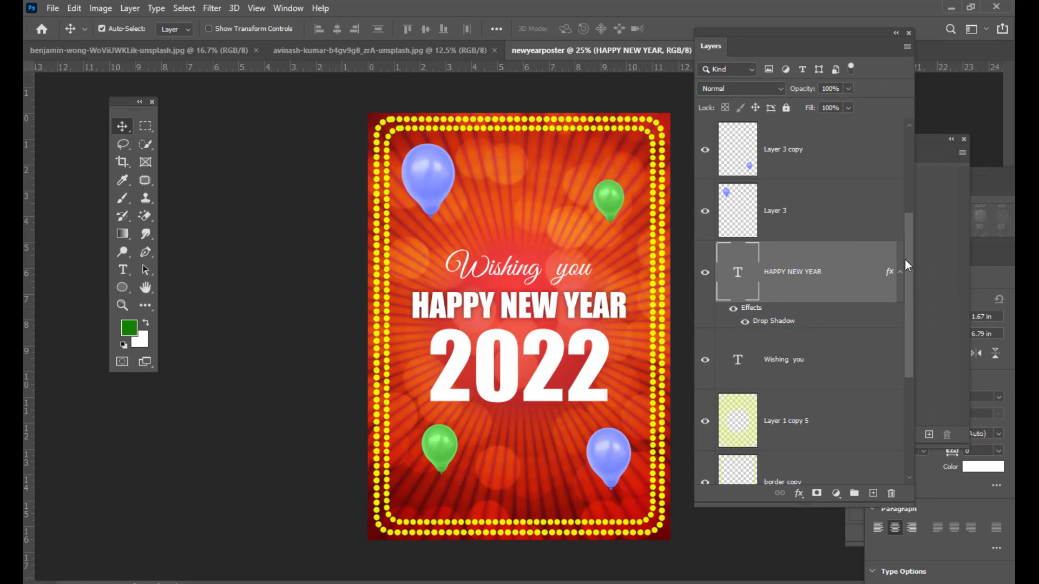
{"action": "left_click_drag", "start_coordinate": [742, 30], "coordinate": [733, 28]}
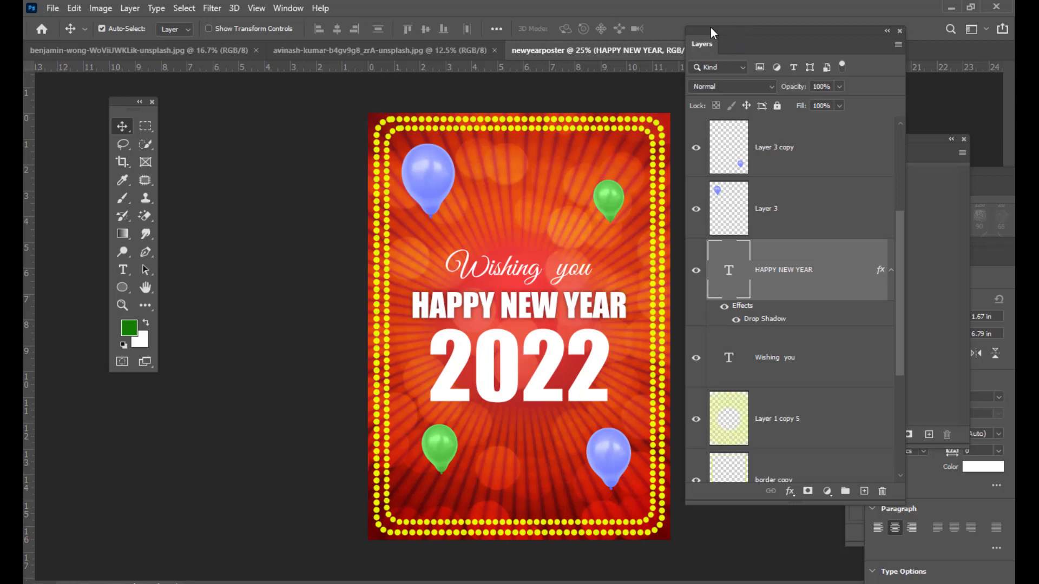
{"action": "left_click_drag", "start_coordinate": [710, 27], "coordinate": [558, 11]}
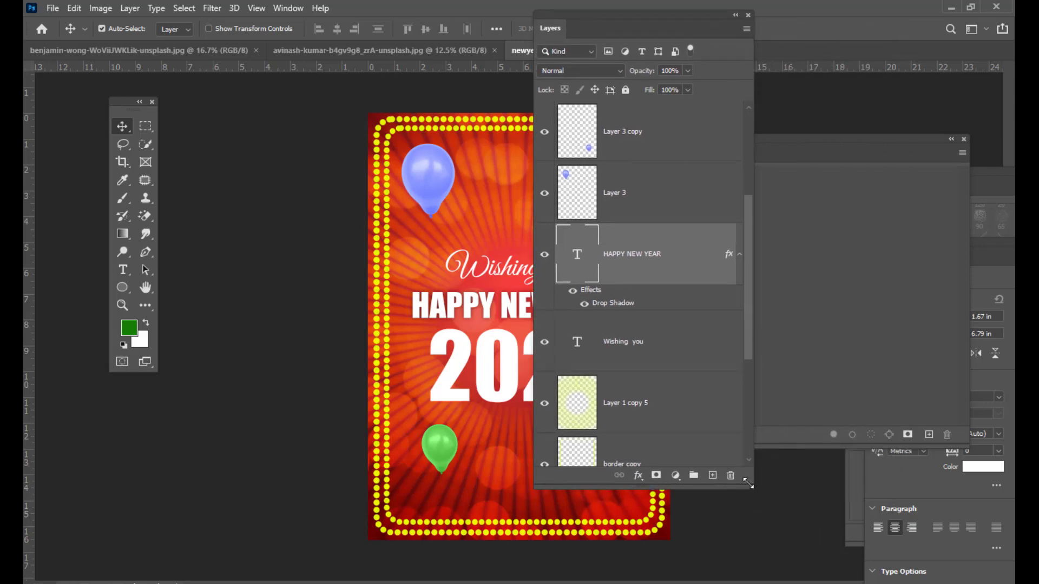
{"action": "left_click_drag", "start_coordinate": [749, 483], "coordinate": [822, 521]}
{"action": "mouse_move", "coordinate": [819, 350]}
{"action": "left_mouse_down"}
{"action": "mouse_move", "coordinate": [824, 405]}
{"action": "mouse_move", "coordinate": [826, 333]}
{"action": "left_mouse_up"}
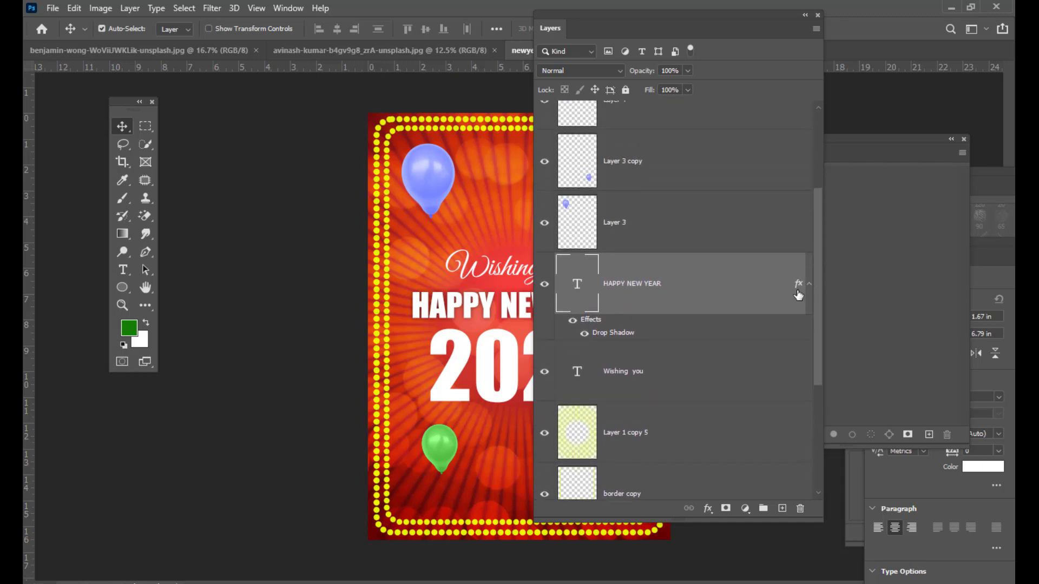
{"action": "left_click_drag", "start_coordinate": [799, 288], "coordinate": [783, 374]}
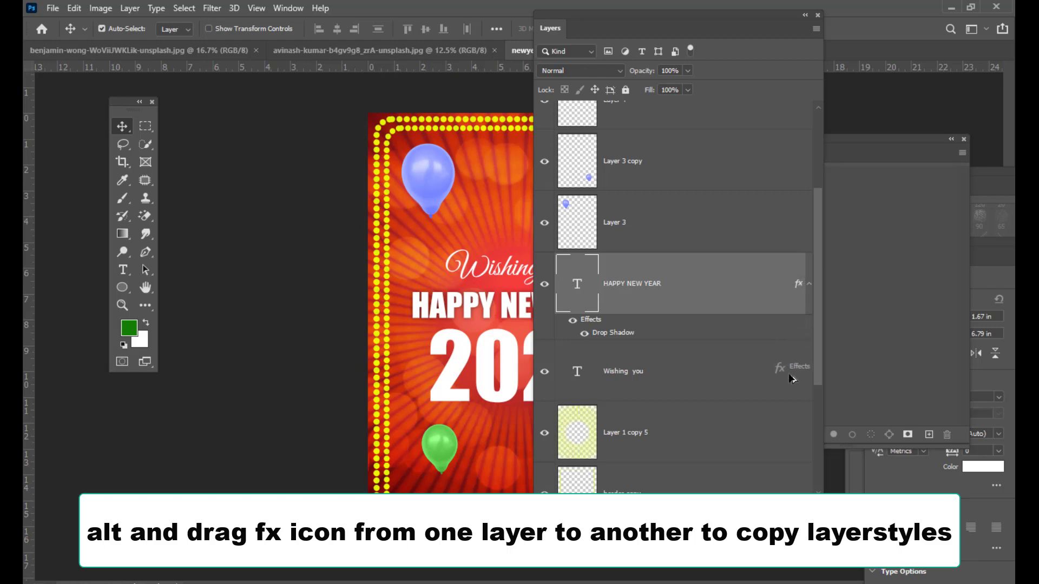
{"action": "left_click_drag", "start_coordinate": [791, 379], "coordinate": [789, 379]}
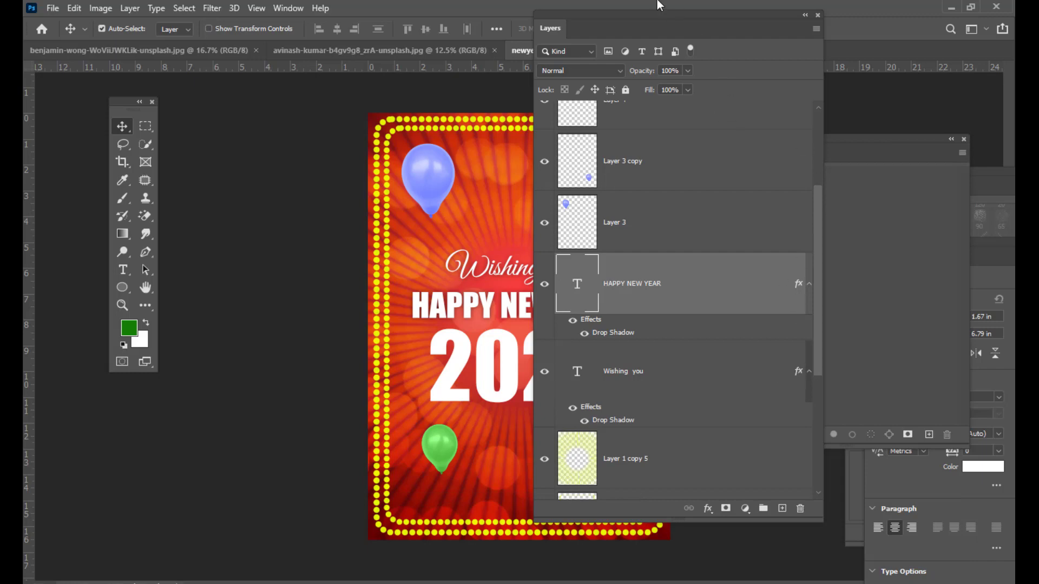
- Copy the HAPPY NEW YEAR drop shadow style to the 2022 text layer and uncover the poster
{"action": "left_click_drag", "start_coordinate": [659, 15], "coordinate": [680, 16]}
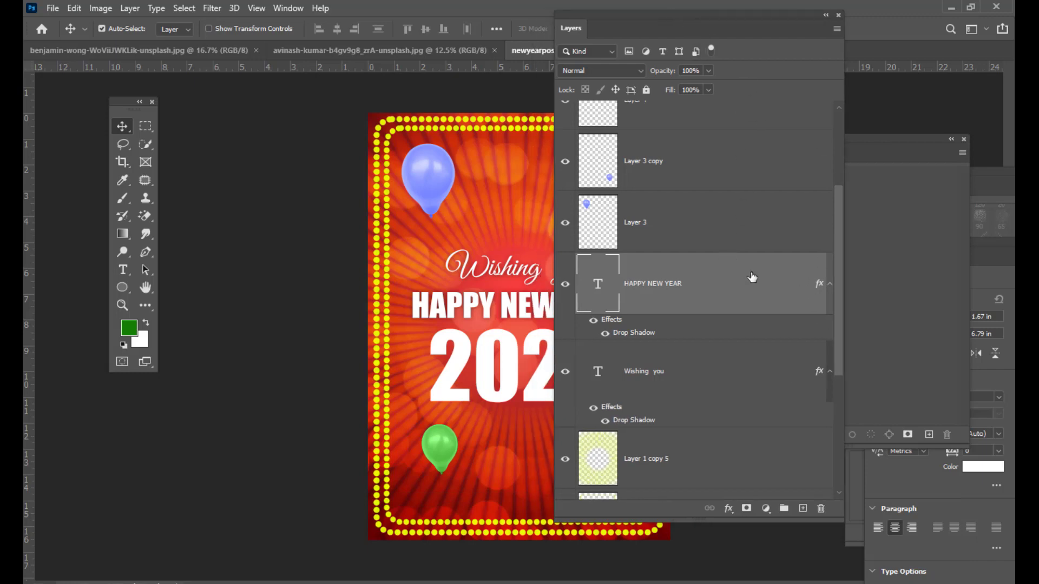
{"action": "scroll", "coordinate": [752, 277], "scroll_direction": "down", "scroll_amount": 5}
{"action": "scroll", "coordinate": [752, 277], "scroll_direction": "up", "scroll_amount": 5}
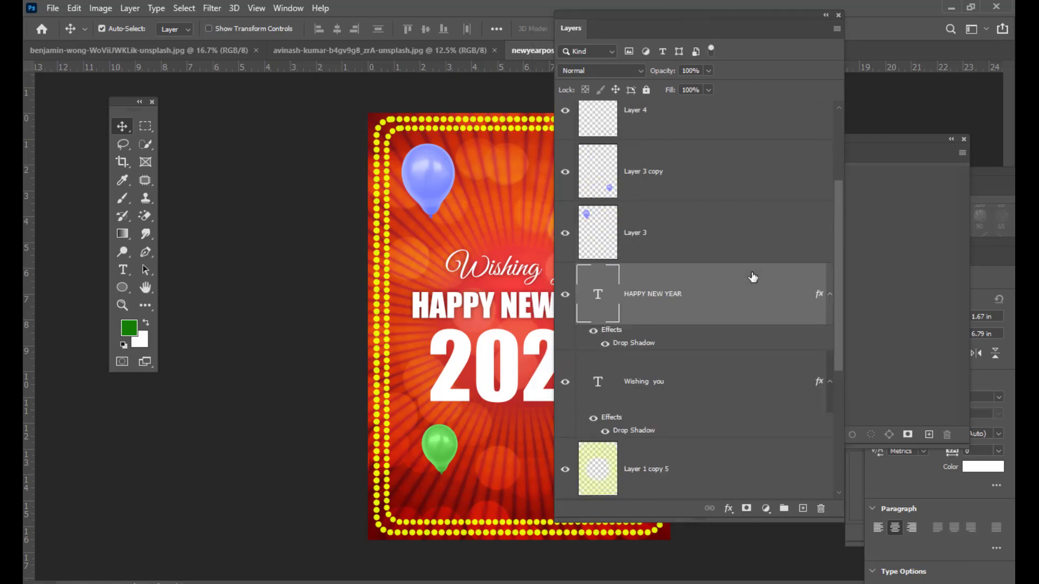
{"action": "scroll", "coordinate": [752, 277], "scroll_direction": "up", "scroll_amount": 3}
{"action": "scroll", "coordinate": [754, 276], "scroll_direction": "down", "scroll_amount": 1}
{"action": "scroll", "coordinate": [754, 276], "scroll_direction": "up", "scroll_amount": 1}
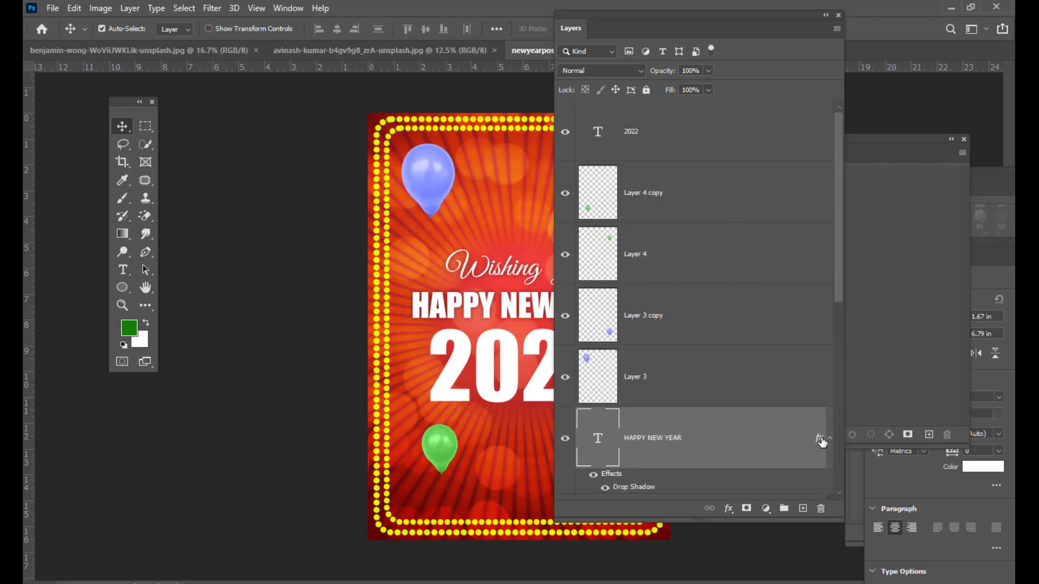
{"action": "left_click_drag", "start_coordinate": [820, 440], "coordinate": [788, 133]}
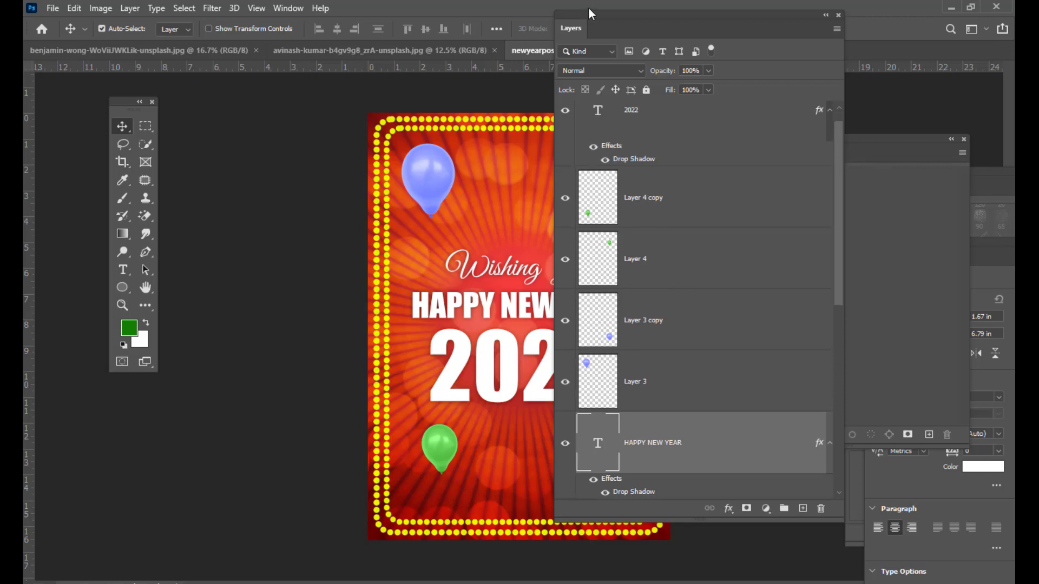
{"action": "left_click_drag", "start_coordinate": [589, 7], "coordinate": [727, 21]}
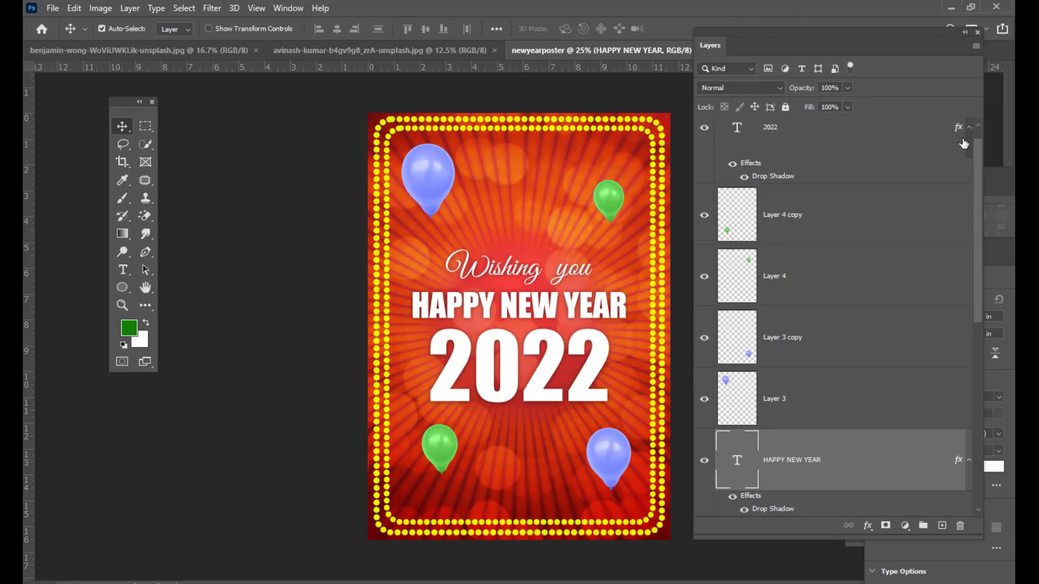
- Stamp all visible layers into a new merged layer above the 2022 text layer, keeping the existing layers
{"action": "scroll", "coordinate": [974, 144], "scroll_direction": "up", "scroll_amount": 1}
{"action": "left_click", "coordinate": [869, 143]}
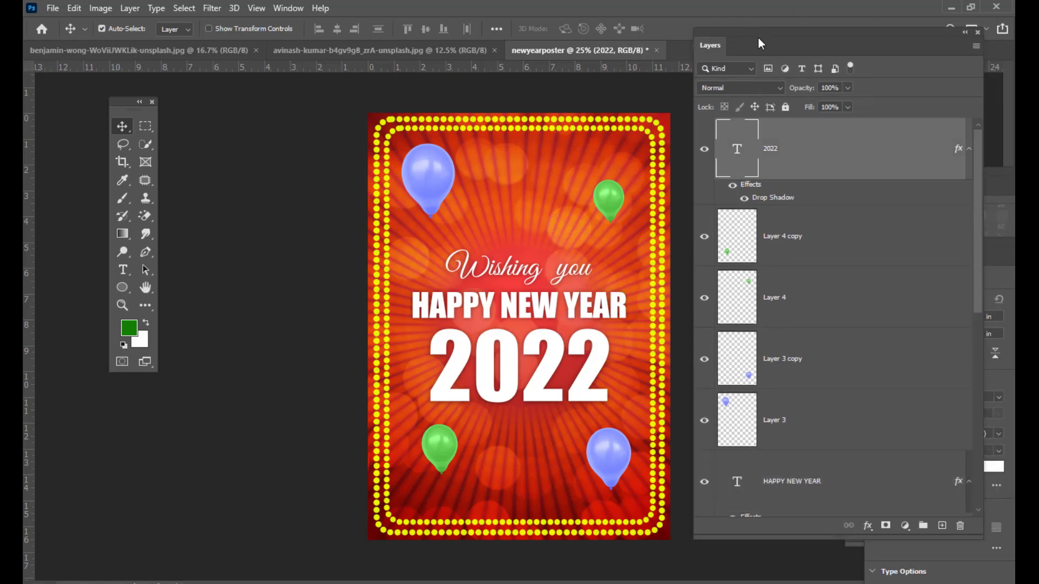
{"action": "left_click_drag", "start_coordinate": [749, 30], "coordinate": [762, 30]}
{"action": "key", "text": "ctrl"}
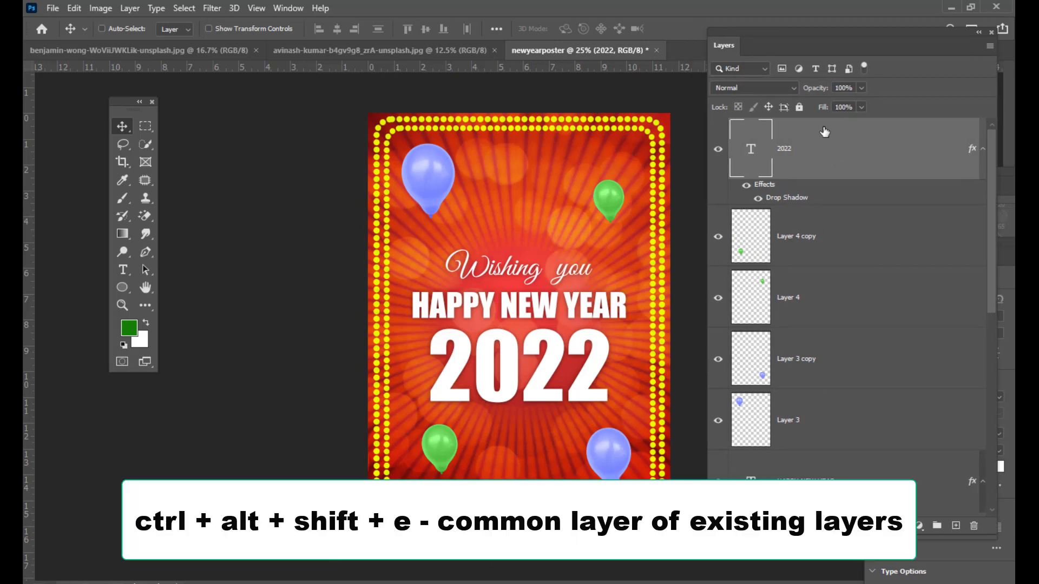
{"action": "key", "text": "ctrl+alt+shift+e"}
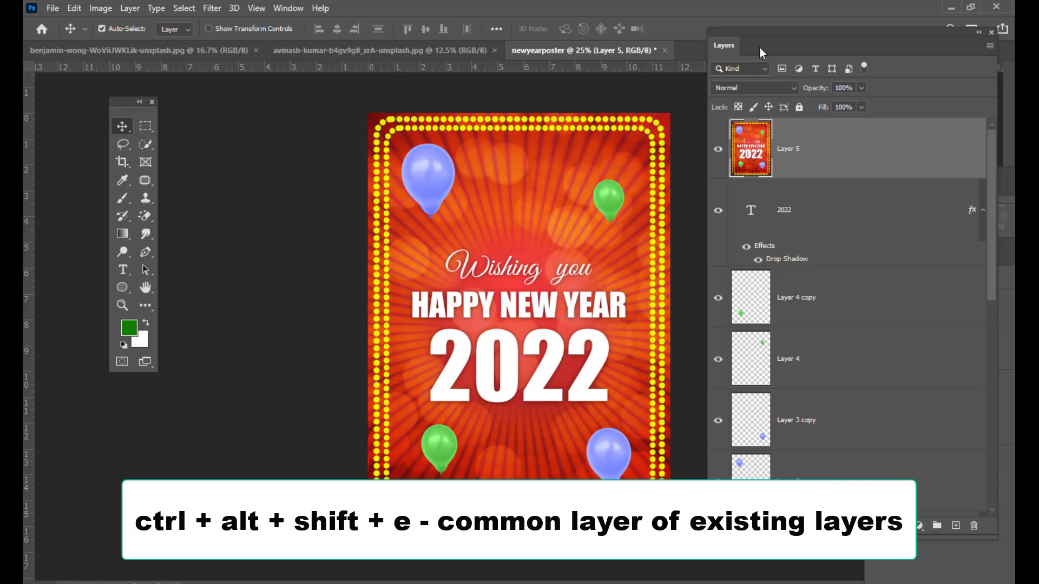
{"action": "left_click_drag", "start_coordinate": [730, 31], "coordinate": [745, 31]}
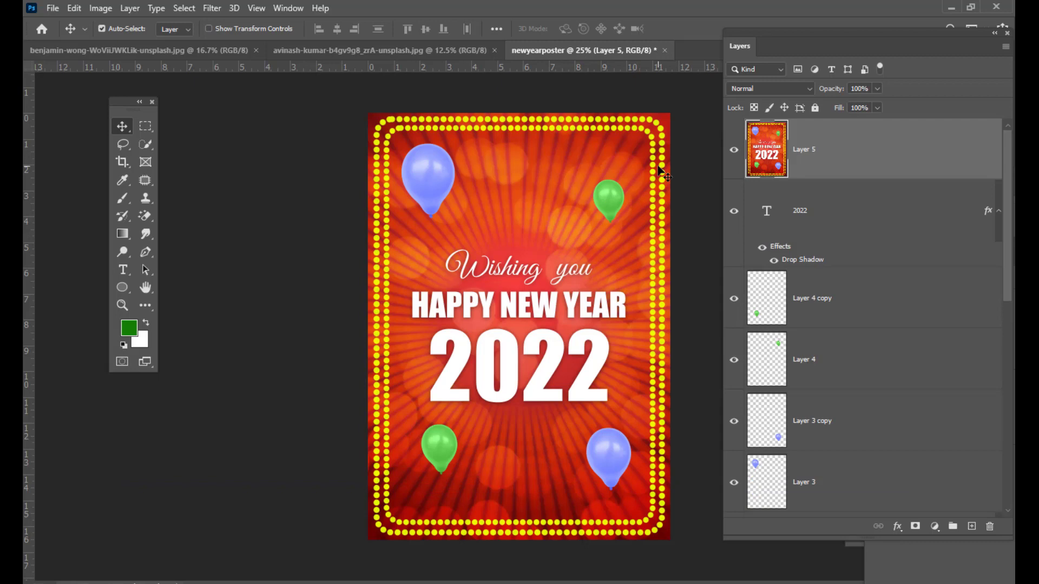
- Convert the poster's color mode to CMYK without merging the layers, accepting the U.S. Web Coated (SWOP) v2 profile
{"action": "left_click", "coordinate": [101, 9]}
{"action": "mouse_move", "coordinate": [105, 24]}
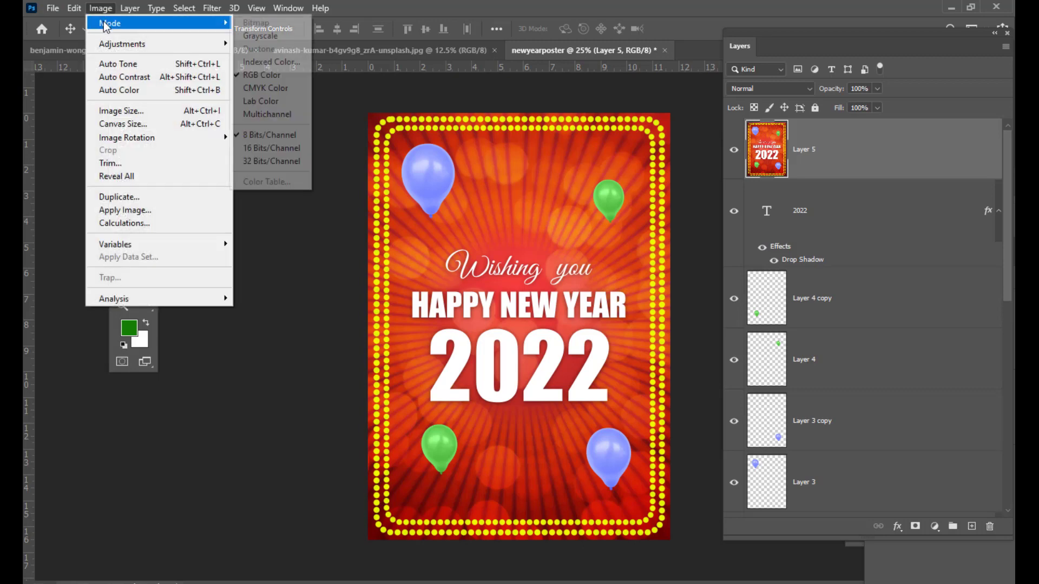
{"action": "left_click", "coordinate": [282, 90]}
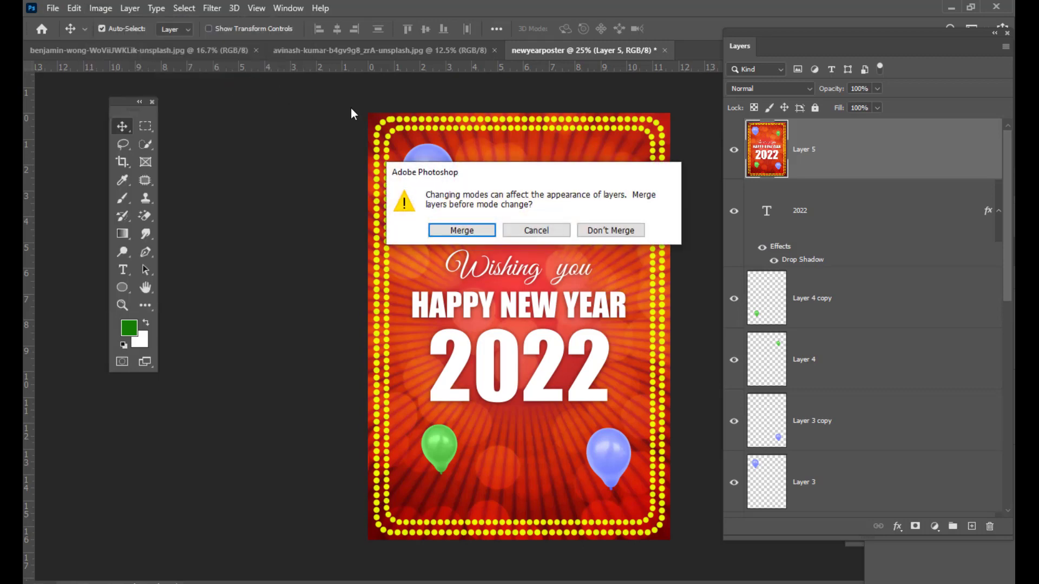
{"action": "left_click_drag", "start_coordinate": [592, 176], "coordinate": [512, 123]}
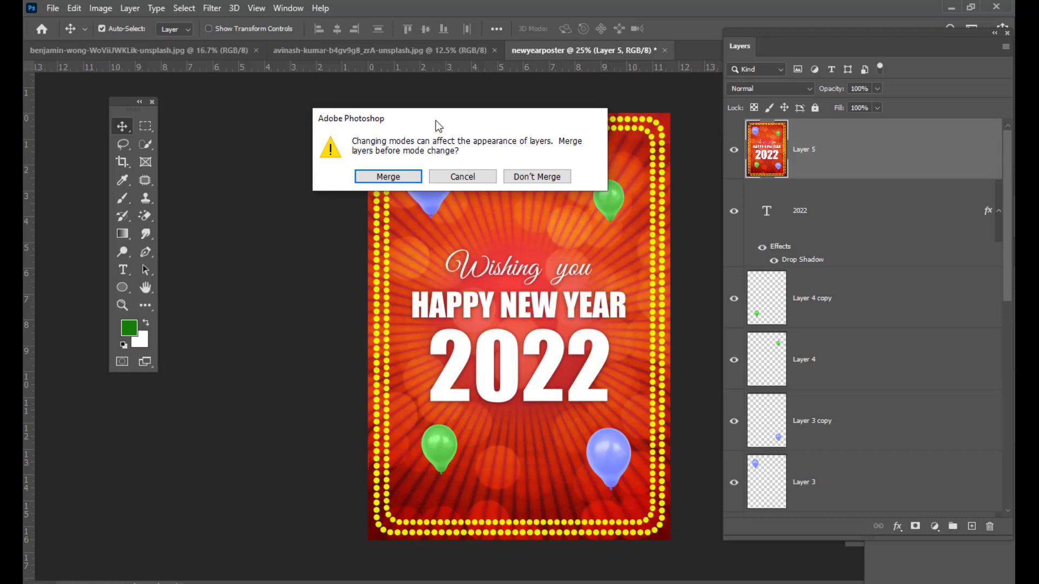
{"action": "left_click_drag", "start_coordinate": [436, 128], "coordinate": [494, 152]}
{"action": "left_click", "coordinate": [564, 216]}
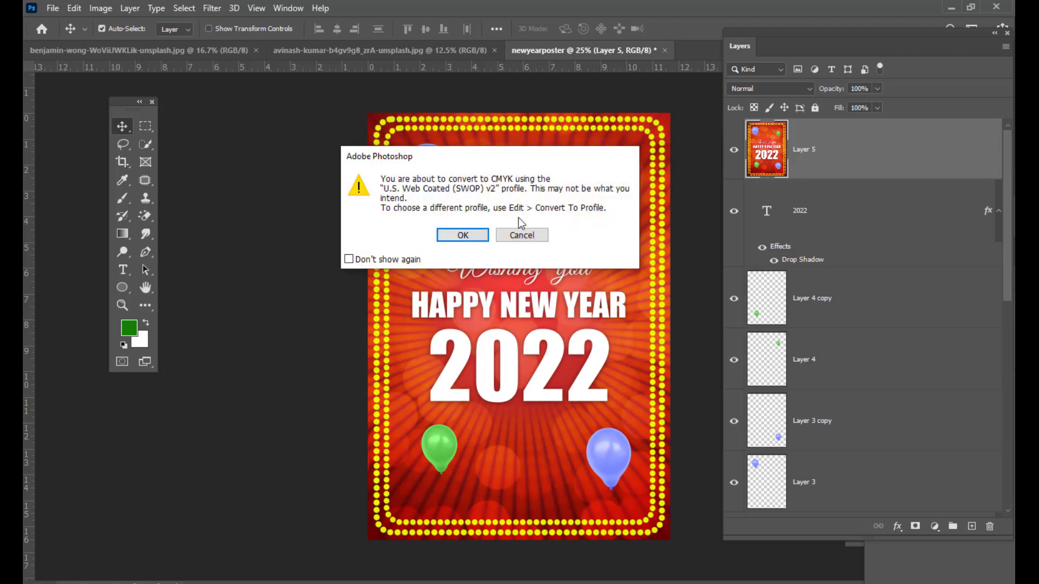
{"action": "left_click", "coordinate": [465, 236]}
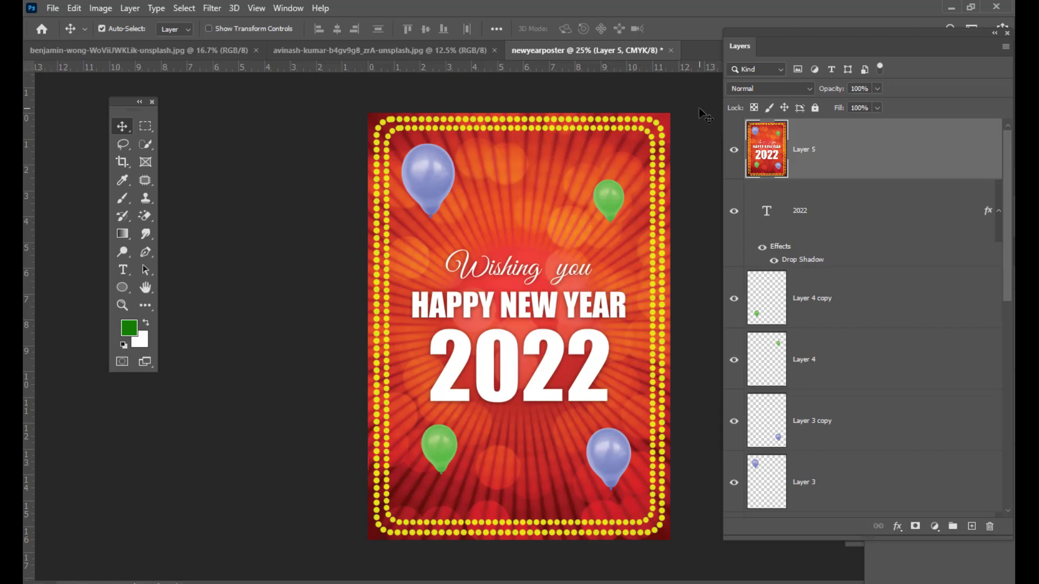
- Save a copy of the poster on the computer's Desktop as a JPEG named newyearposter
{"action": "left_click", "coordinate": [53, 8]}
{"action": "left_click", "coordinate": [84, 174]}
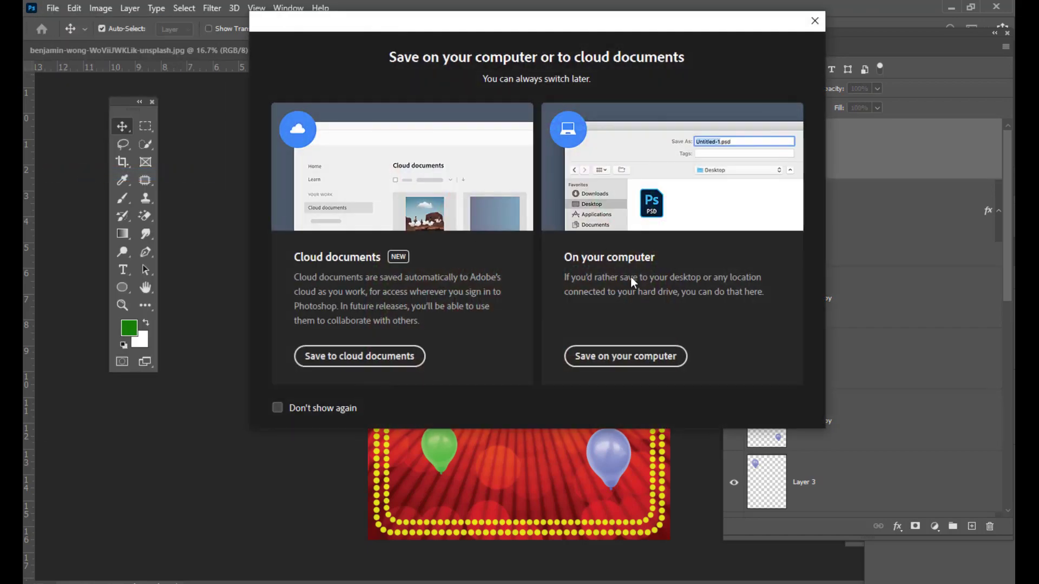
{"action": "left_click", "coordinate": [619, 356]}
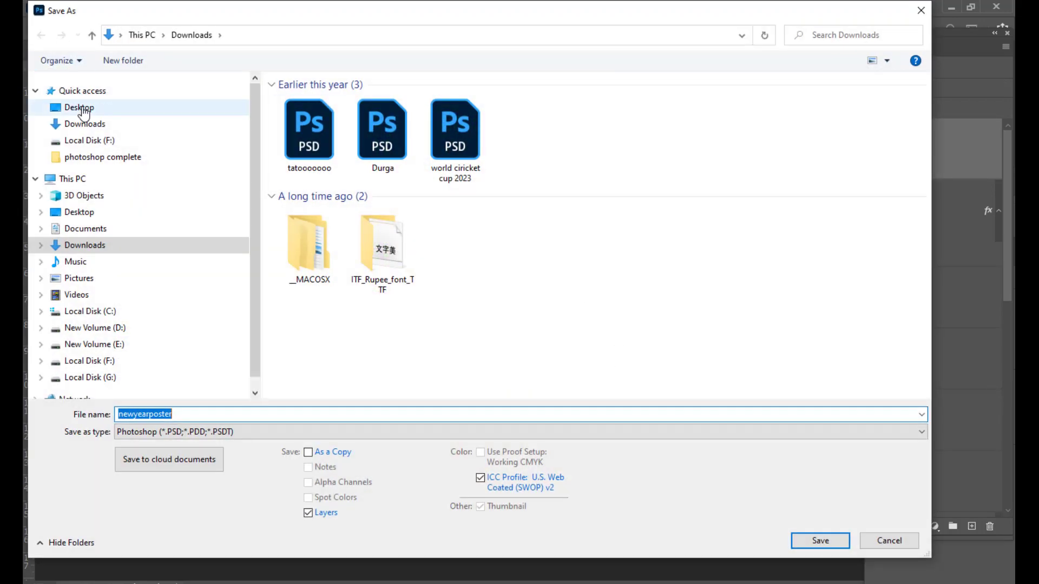
{"action": "left_click", "coordinate": [79, 107]}
{"action": "left_click", "coordinate": [216, 430]}
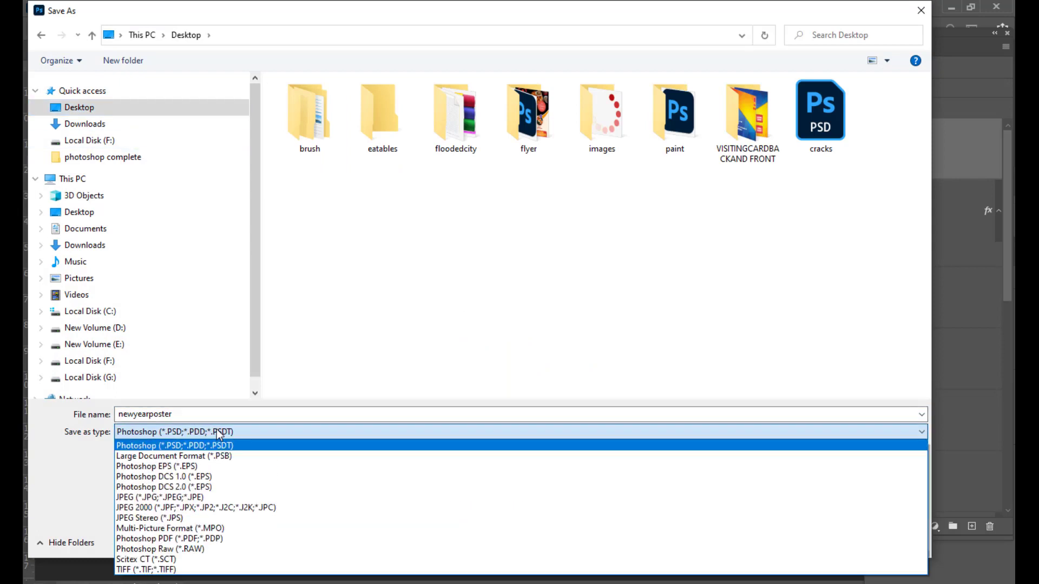
{"action": "left_click", "coordinate": [174, 498]}
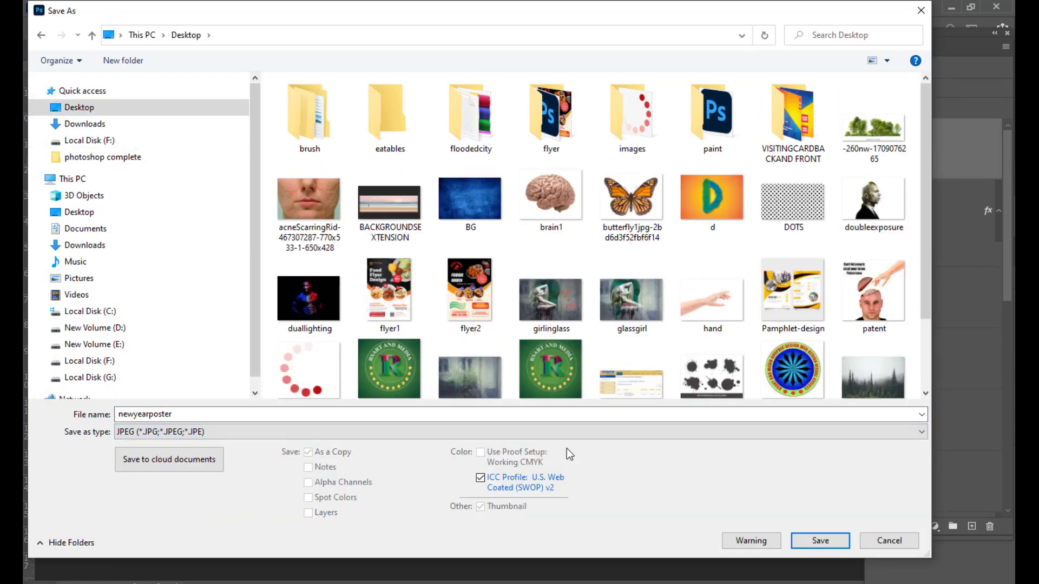
{"action": "left_click_drag", "start_coordinate": [533, 21], "coordinate": [453, 20]}
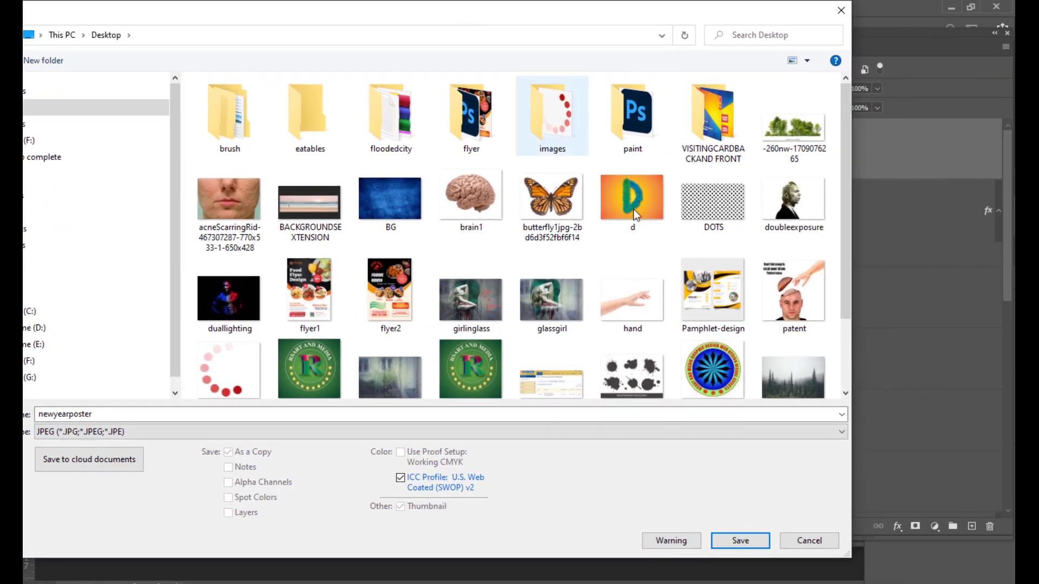
{"action": "left_click", "coordinate": [741, 540]}
- Set the JPEG quality to 9 (High) and finish the export
{"action": "mouse_move", "coordinate": [586, 155]}
{"action": "left_mouse_down"}
{"action": "mouse_move", "coordinate": [567, 157]}
{"action": "mouse_move", "coordinate": [586, 161]}
{"action": "left_mouse_up"}
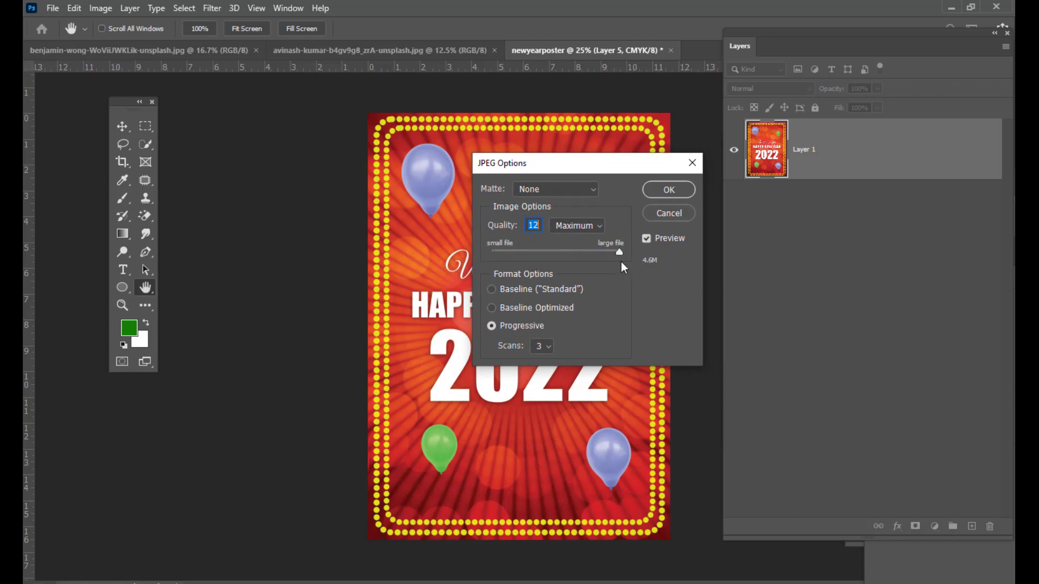
{"action": "left_click_drag", "start_coordinate": [603, 166], "coordinate": [595, 166]}
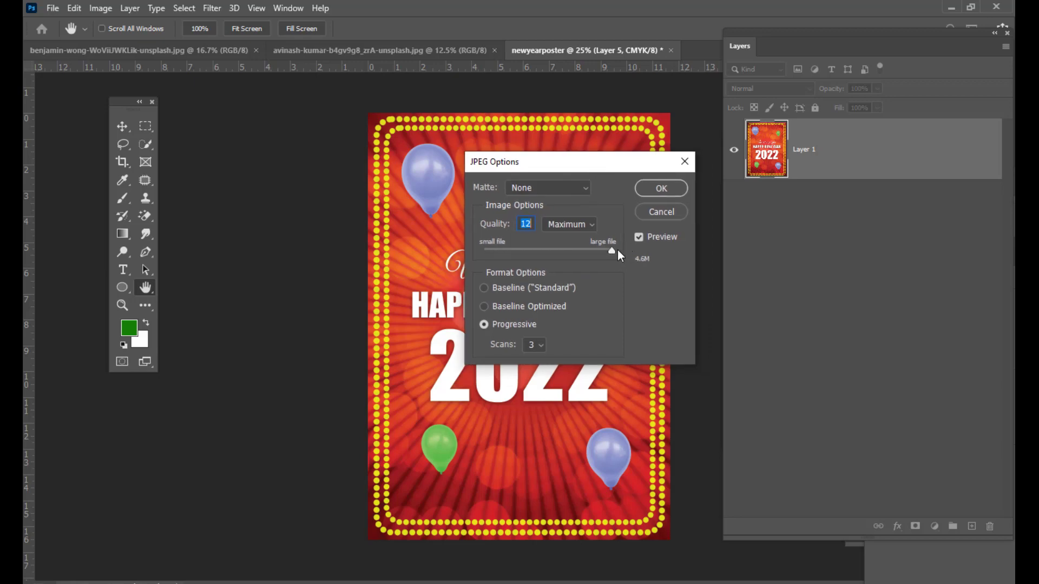
{"action": "left_click_drag", "start_coordinate": [609, 251], "coordinate": [575, 252]}
{"action": "left_click_drag", "start_coordinate": [569, 155], "coordinate": [605, 169]}
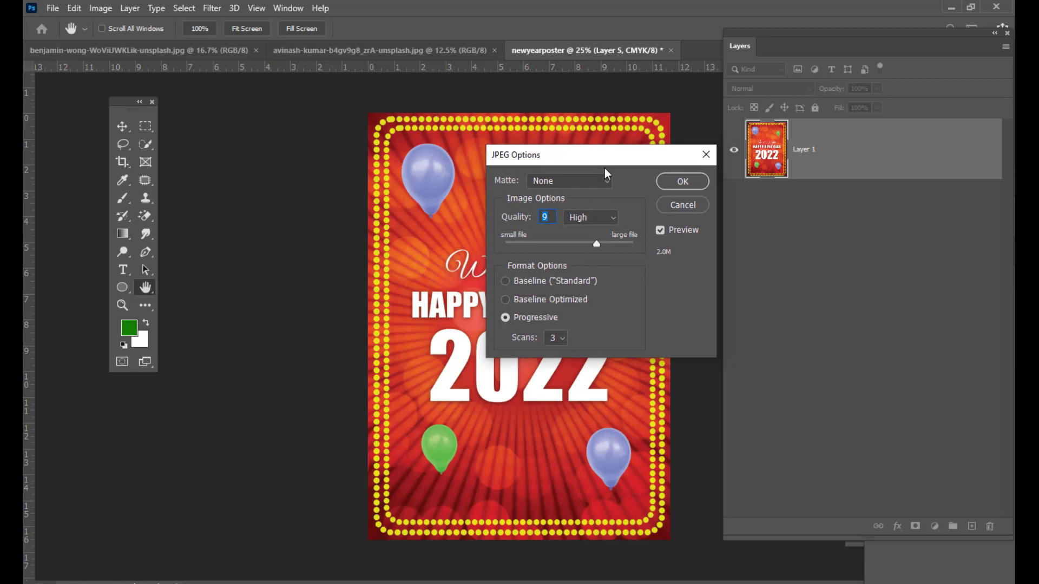
{"action": "left_click", "coordinate": [676, 182]}
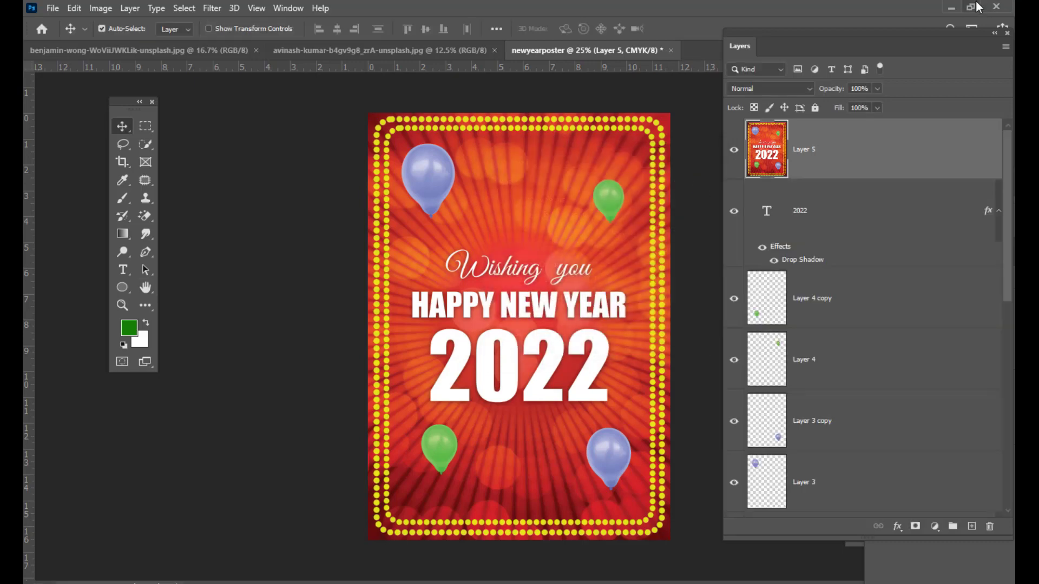
- Switch to the desktop and open the exported newyearposter image in Photos to view it
{"action": "key", "text": "Tab"}
{"action": "left_click", "coordinate": [951, 8]}
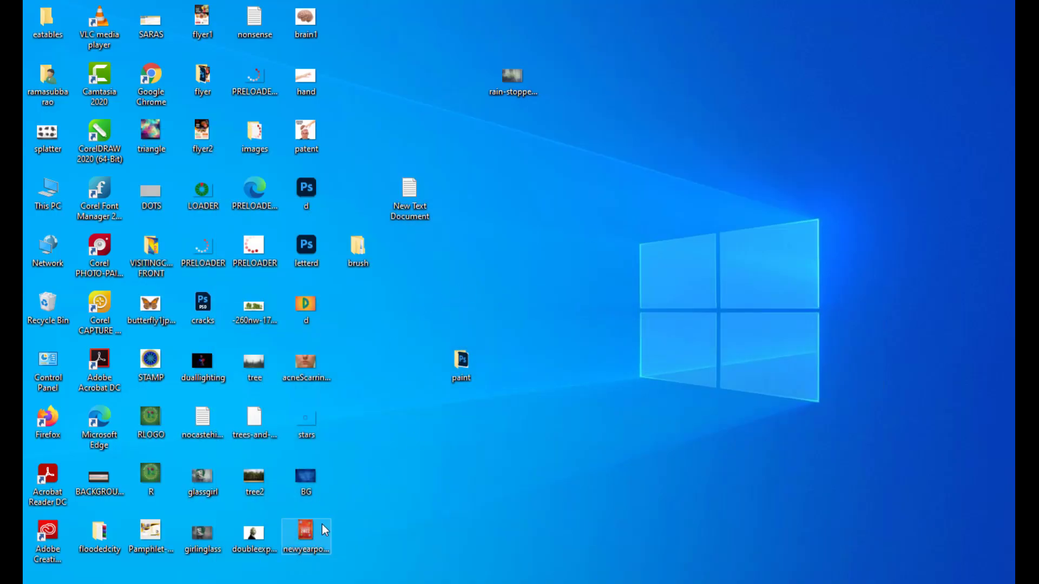
{"action": "right_click", "coordinate": [308, 536]}
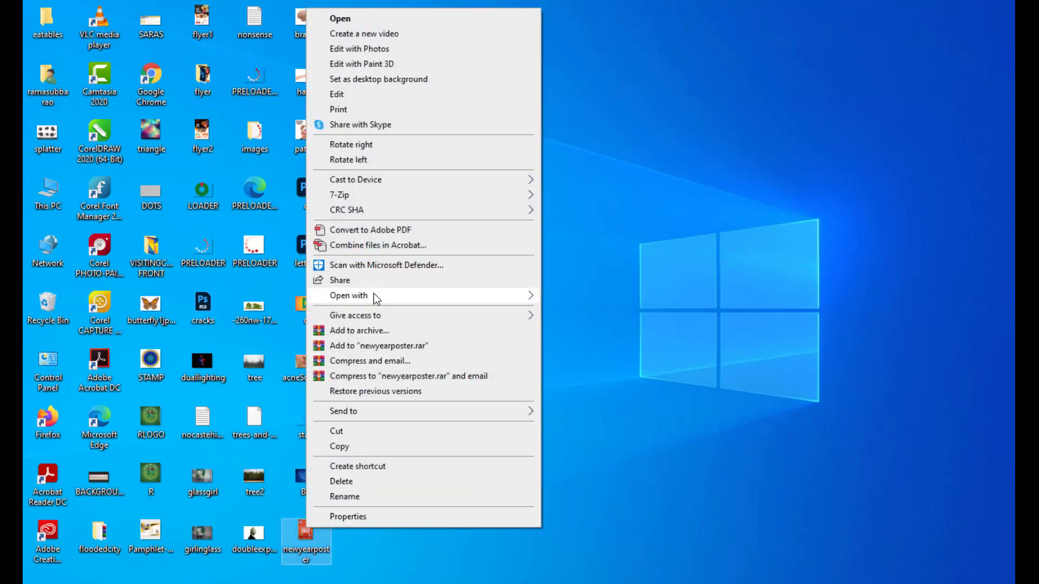
{"action": "mouse_move", "coordinate": [378, 296]}
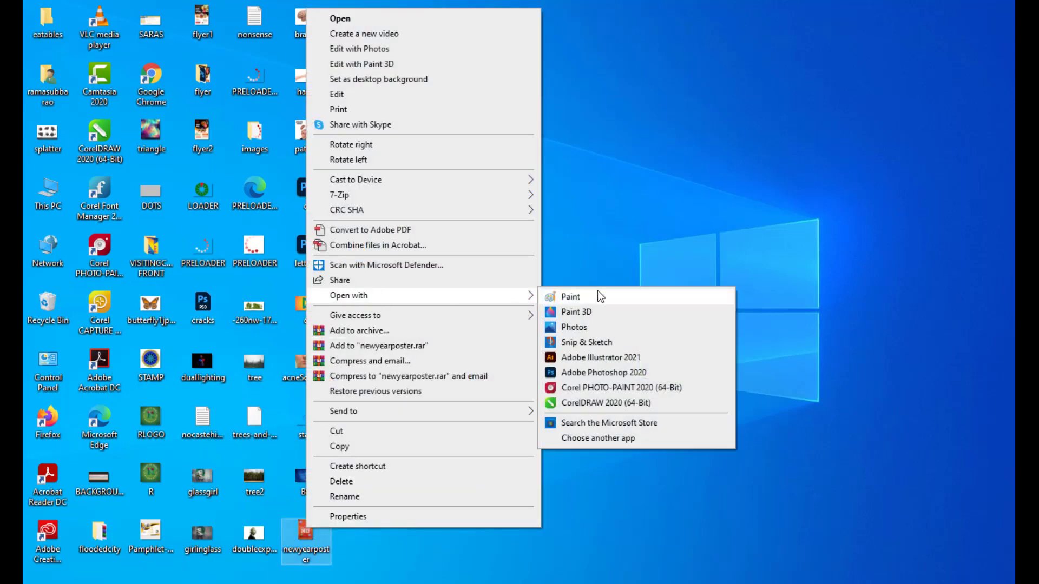
{"action": "left_click", "coordinate": [590, 328]}
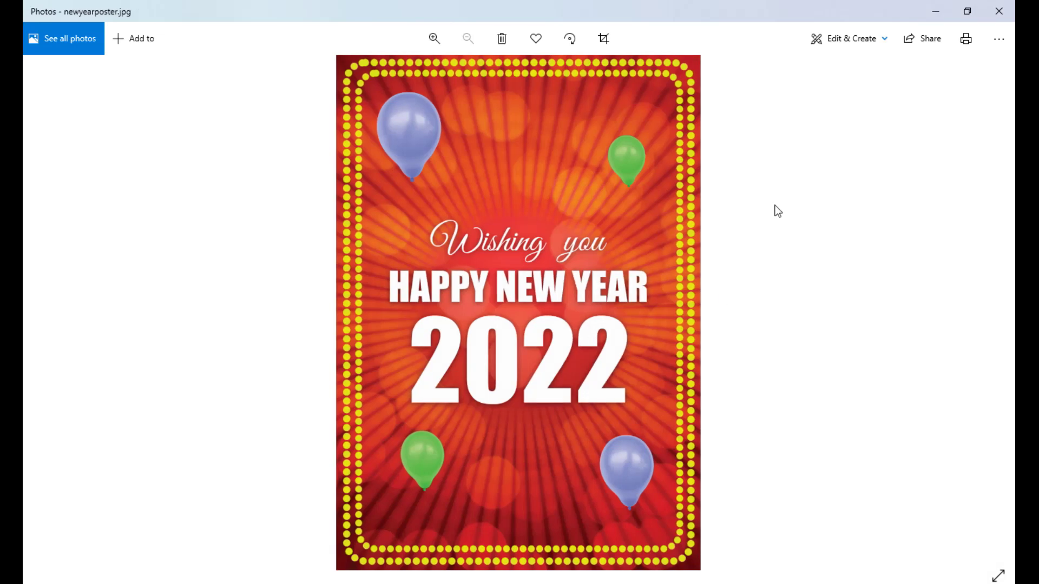